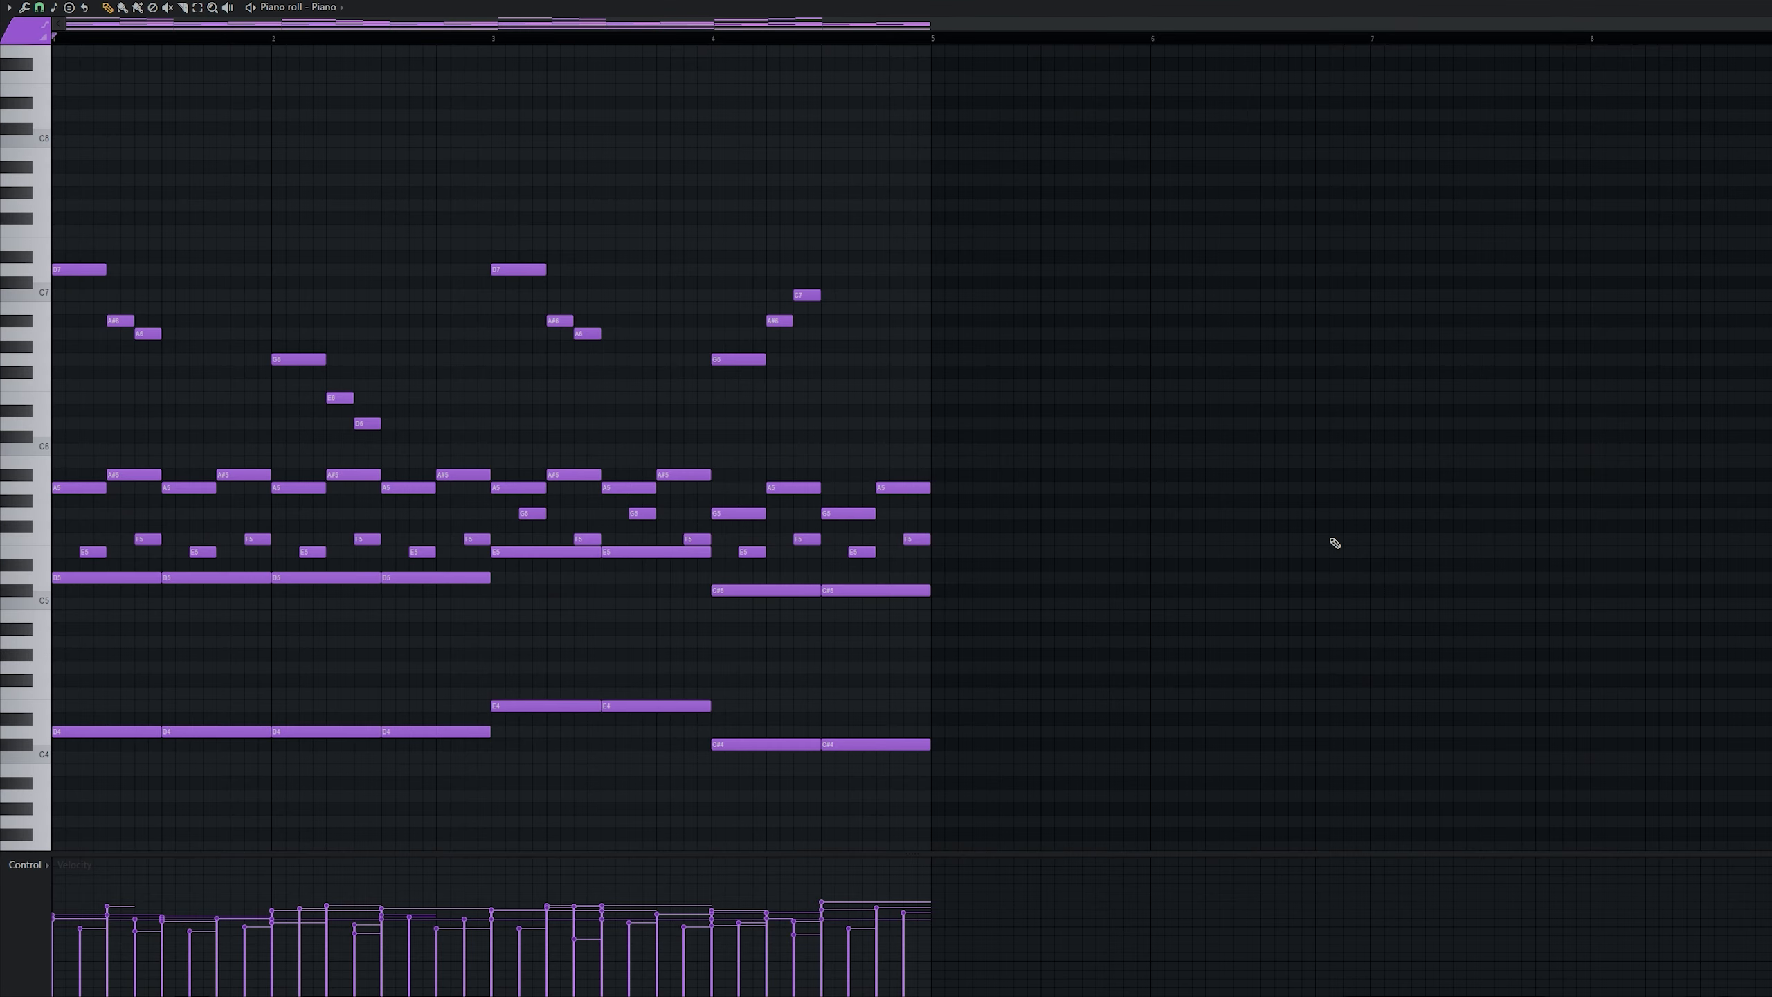
Enter the low piano notes starting on D4 and E4, and duplicate them one octave higher
key(space)
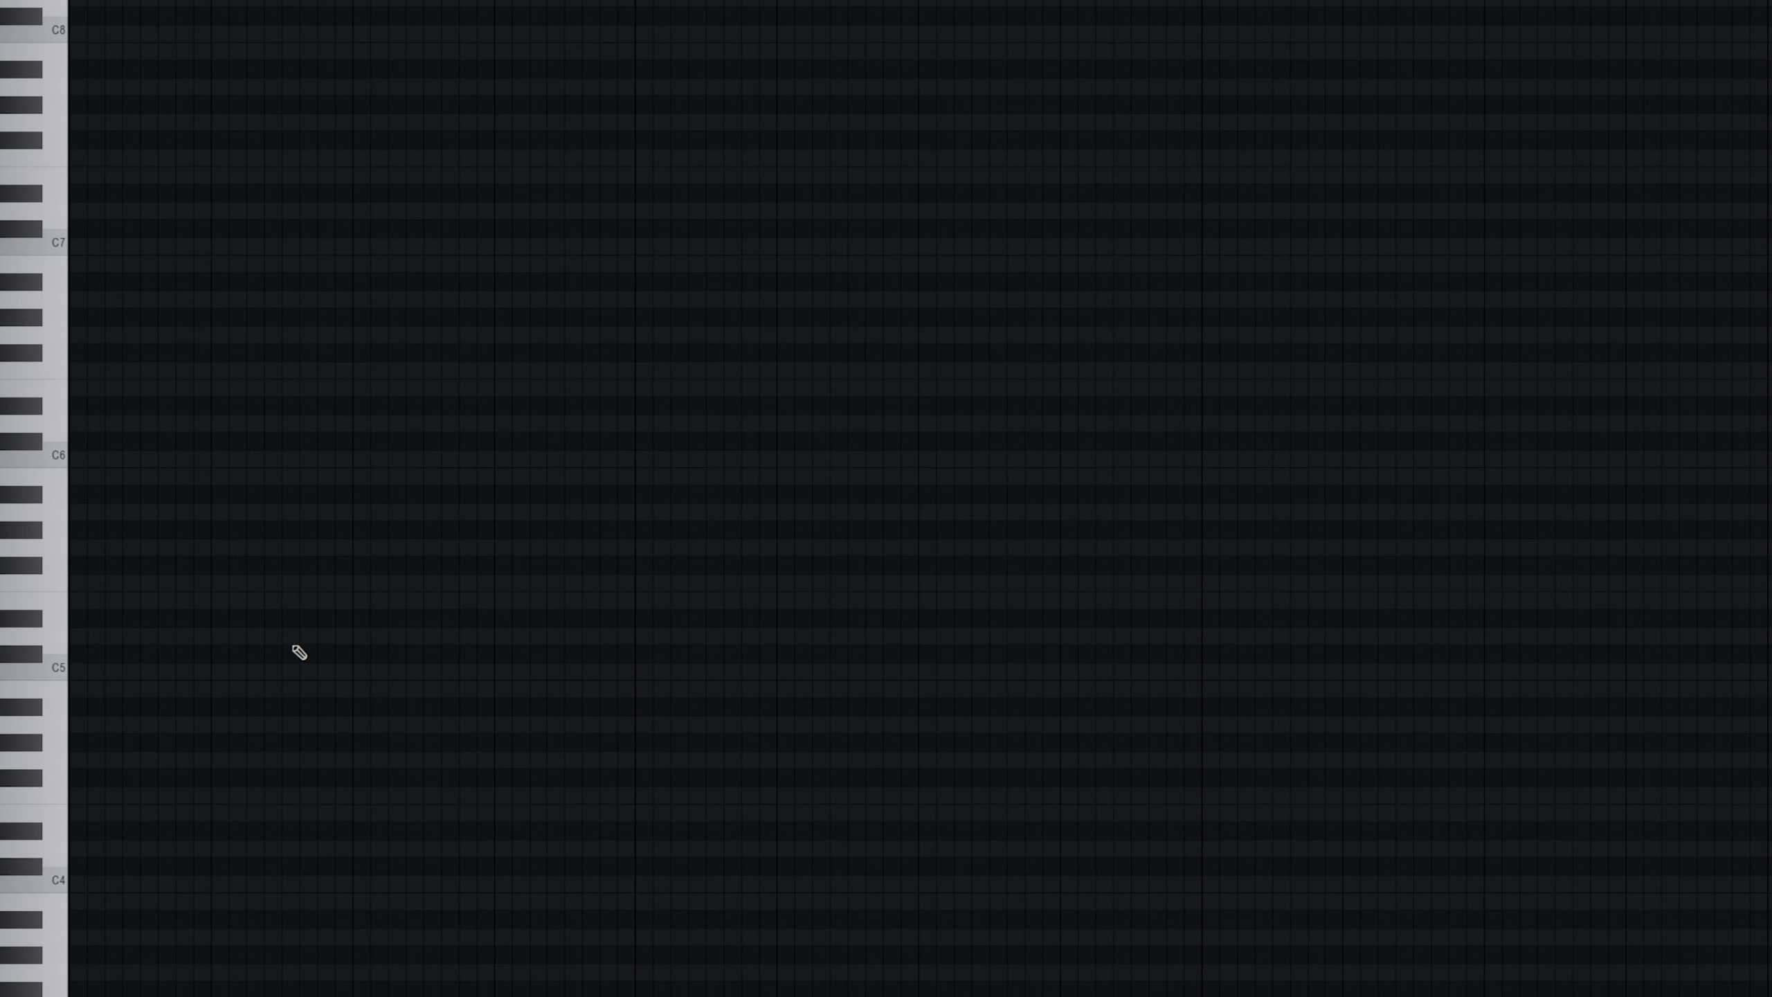
click(143, 637)
drag(130, 644, 164, 857)
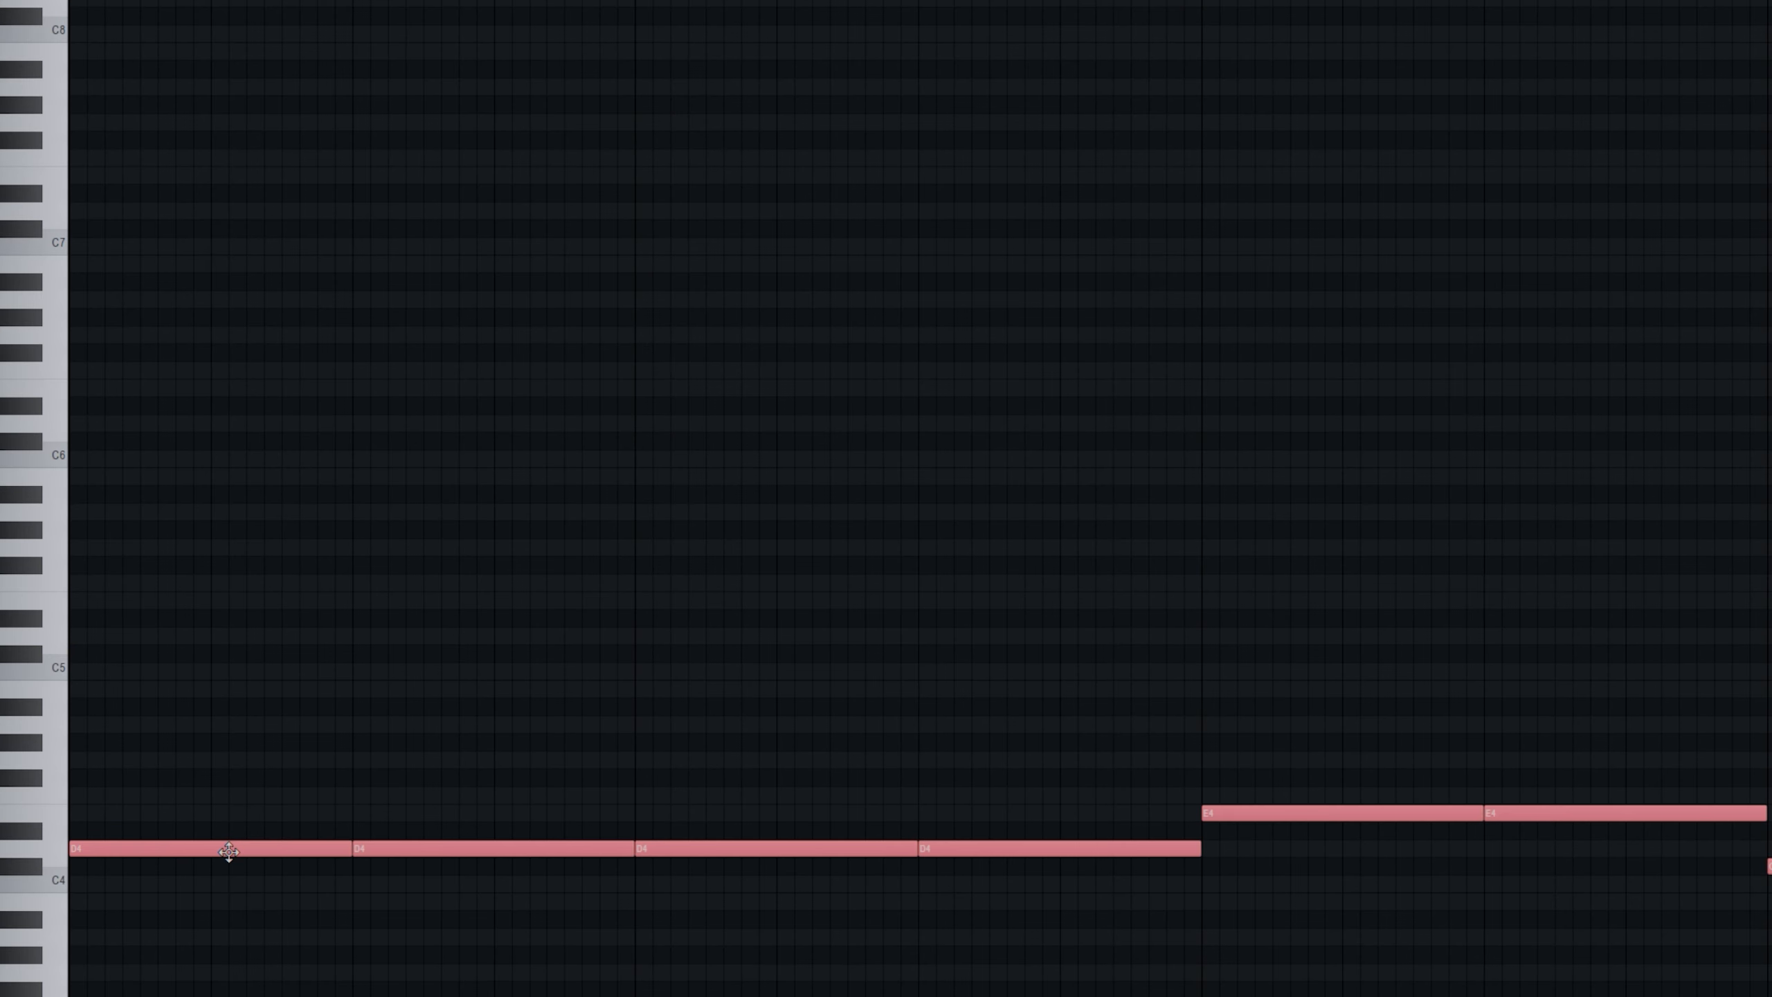
key(ctrl+Up)
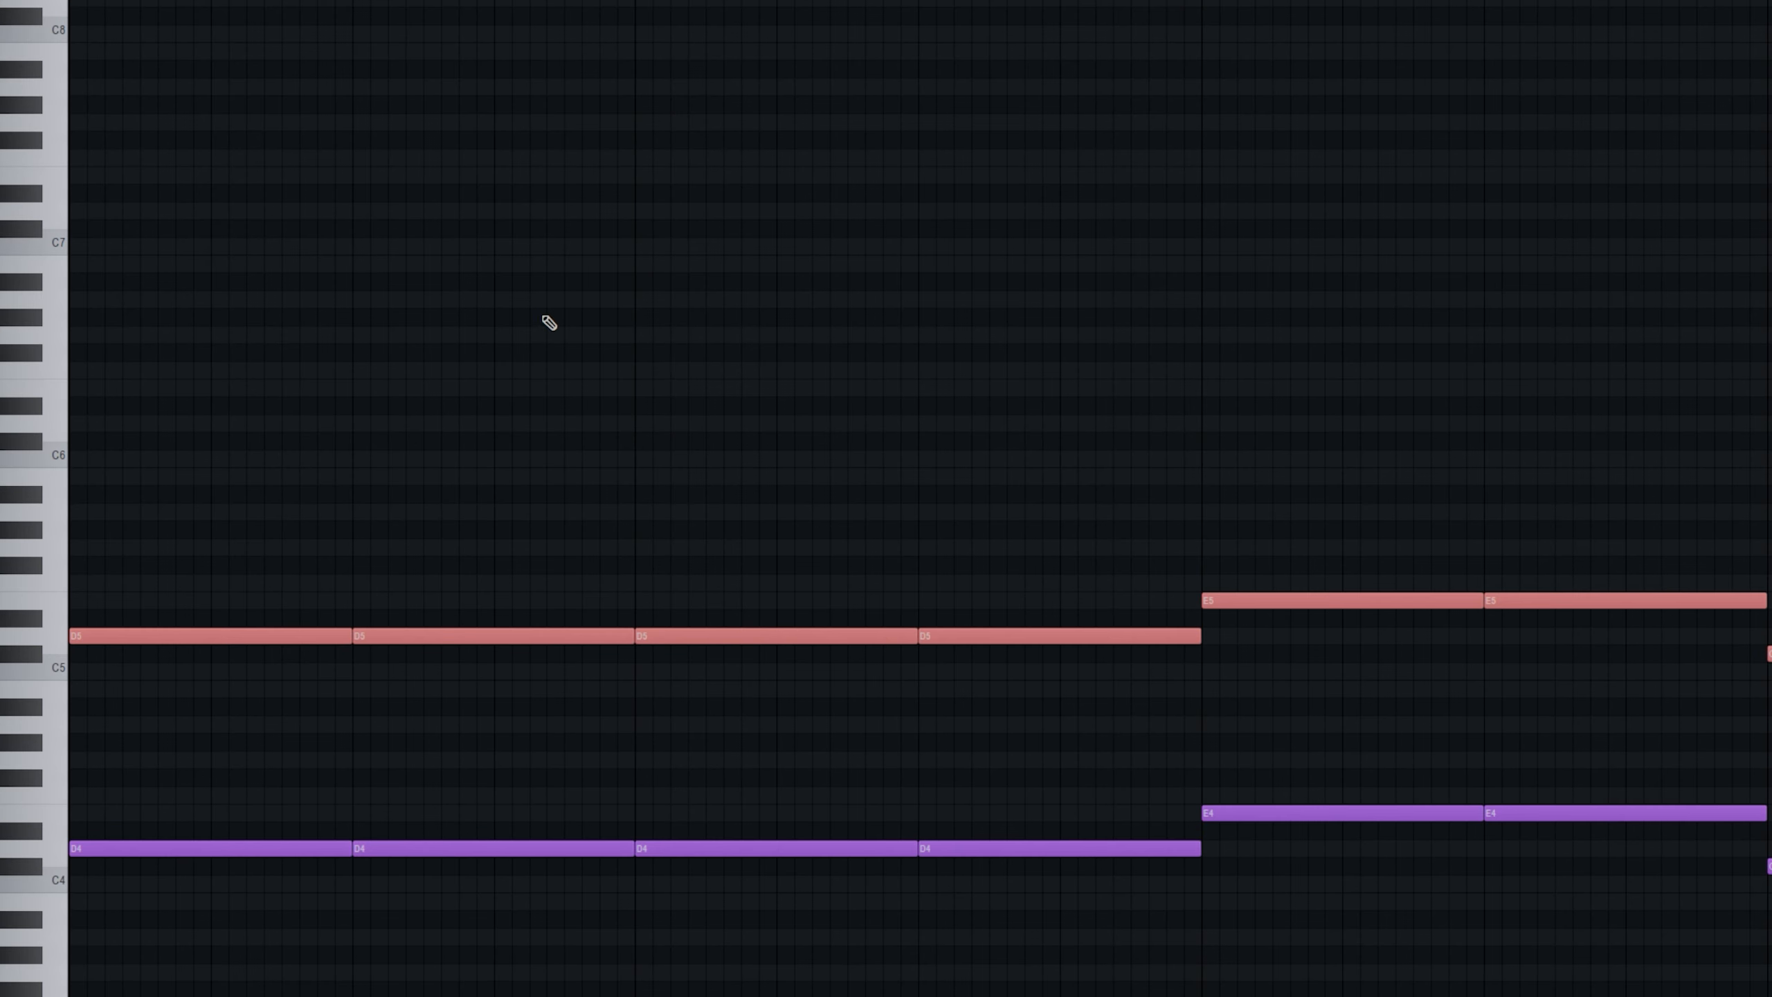
click(150, 600)
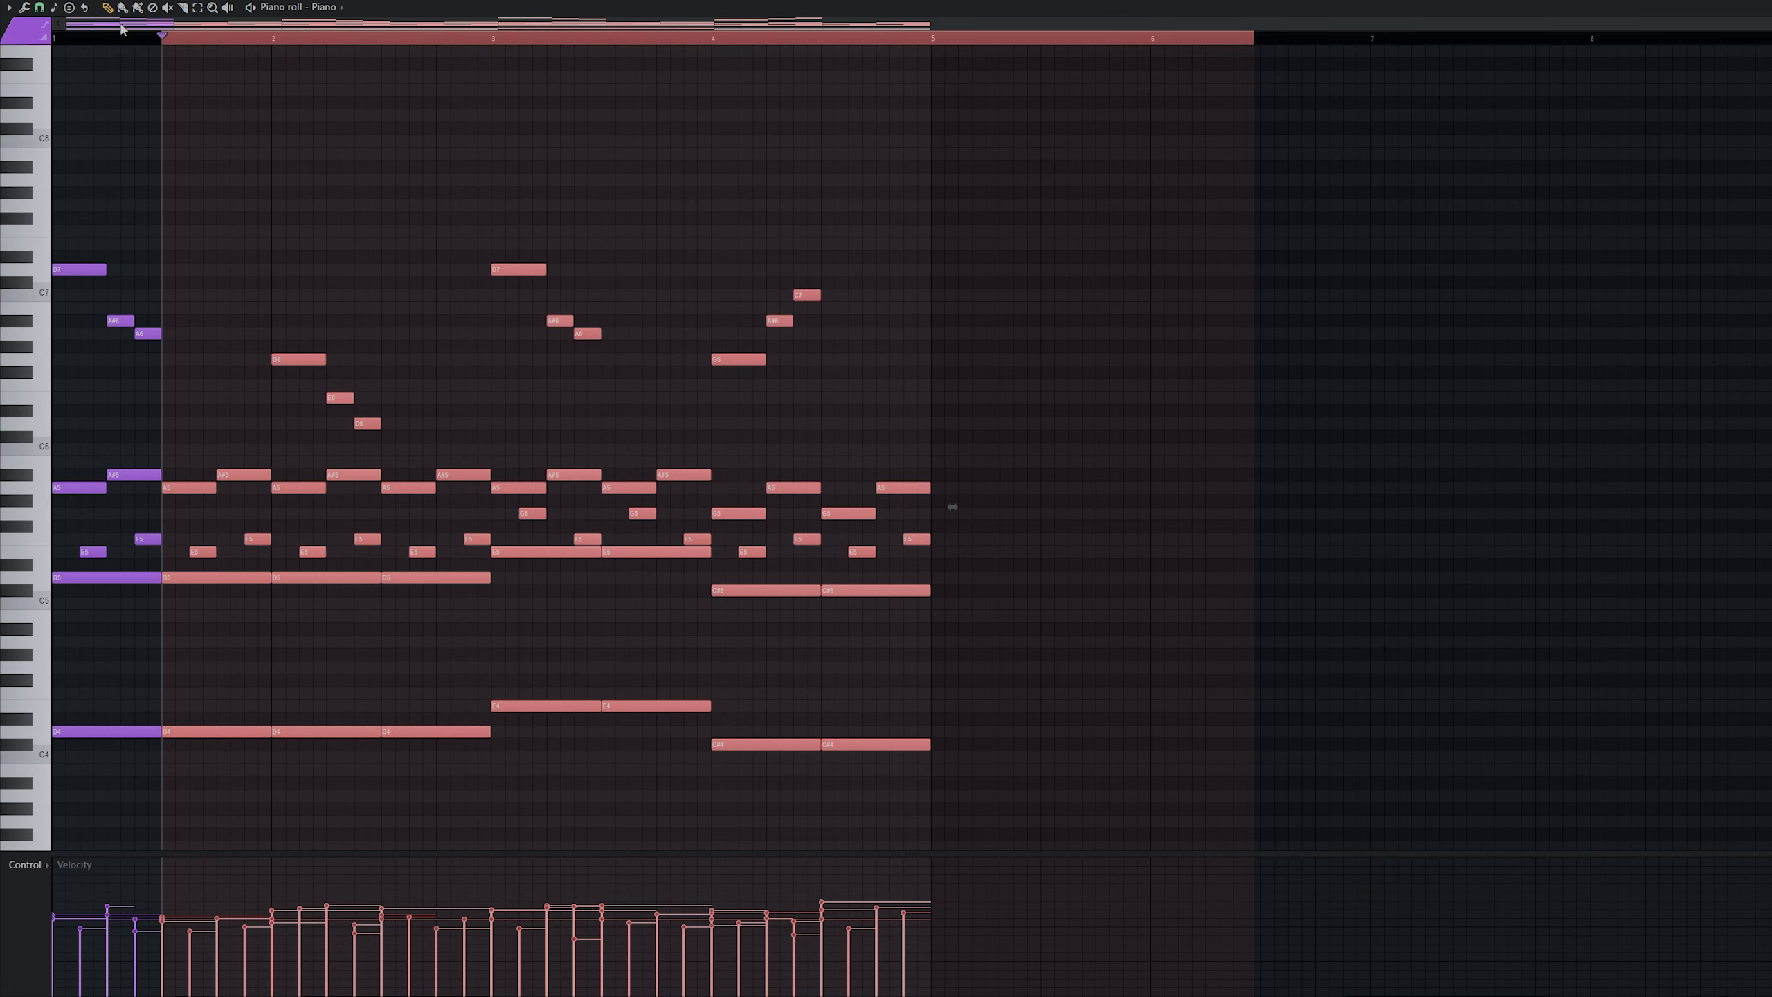
Select the notes across the full piano pattern and examine the high piano melody
drag(115, 38, 6, 45)
drag(1192, 775, 21, 422)
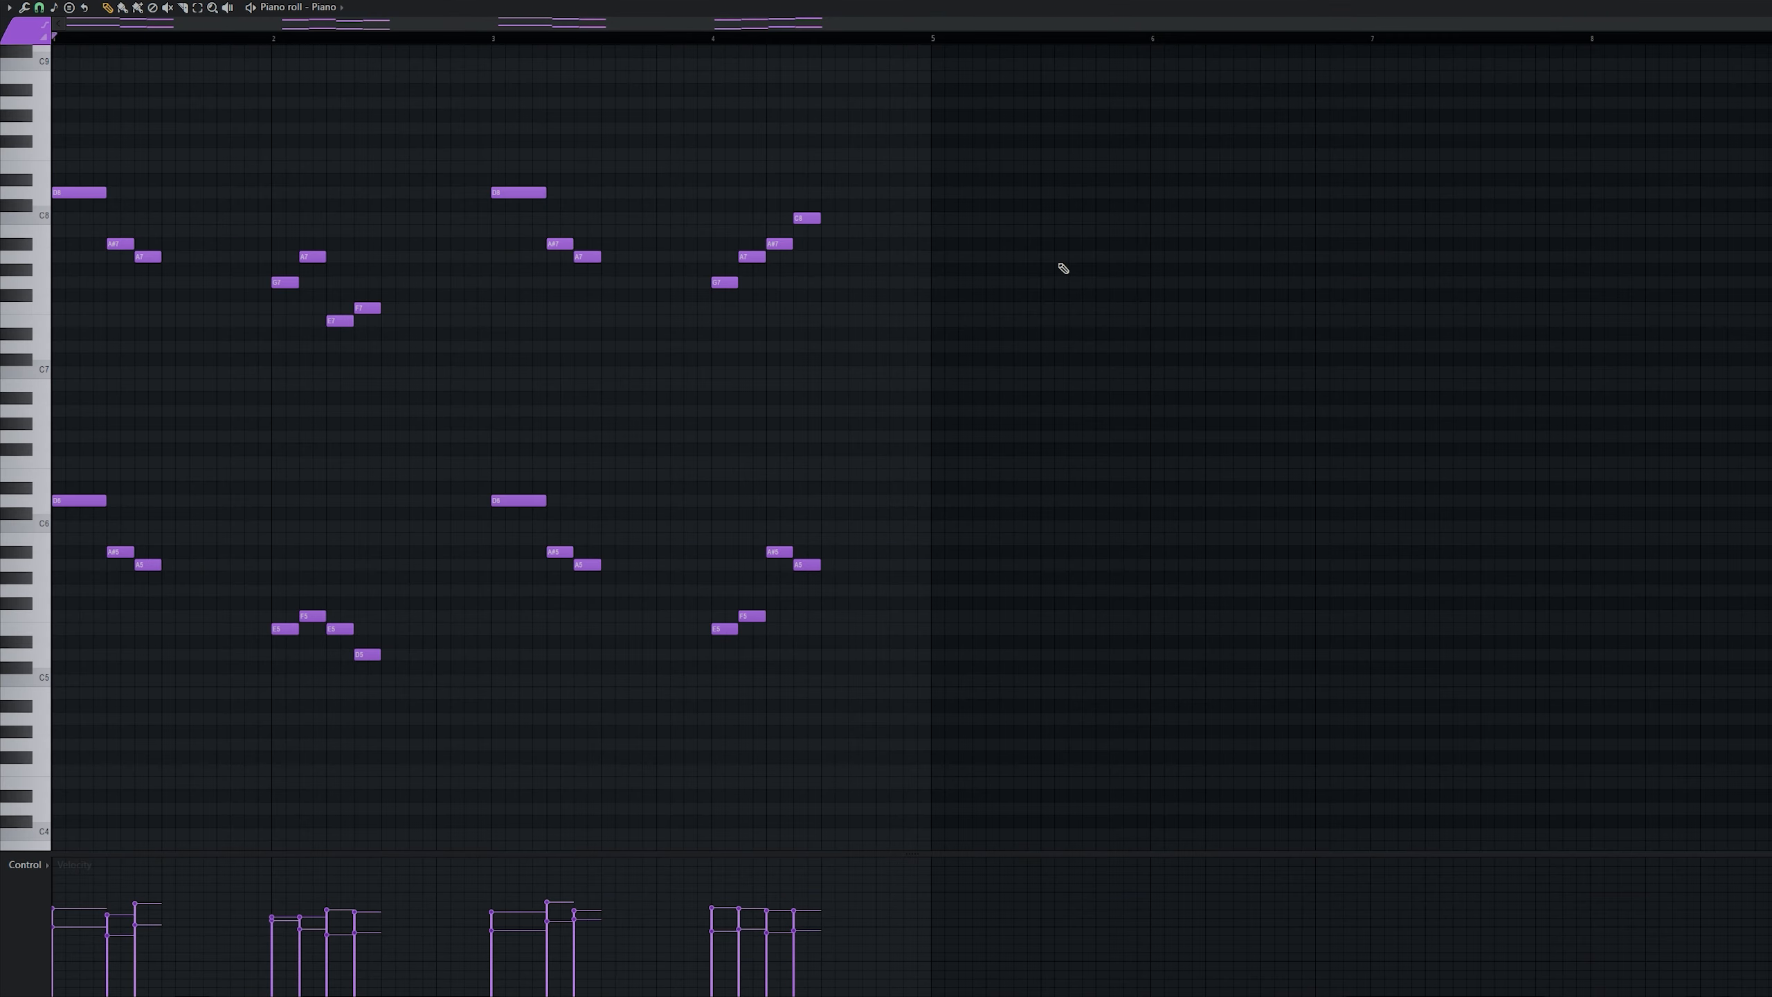
scroll(1059, 275, up, 2)
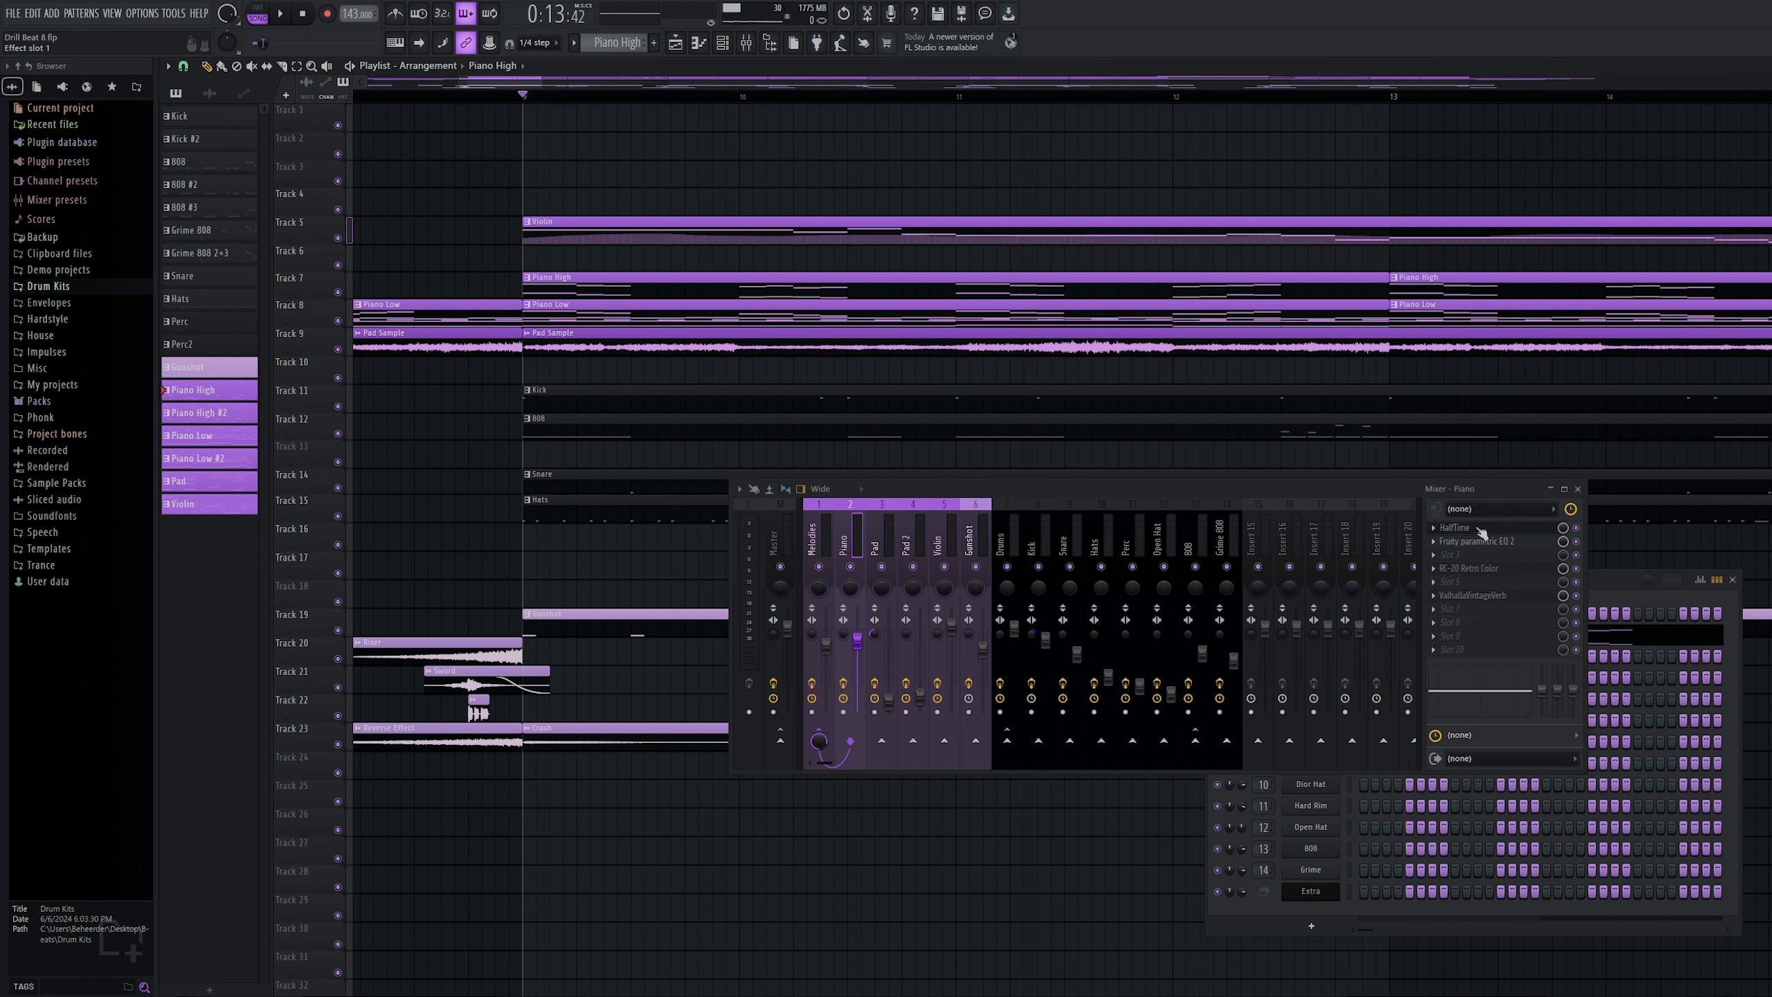
Review the Fruity parametric EQ 2 and RC-20 Retro Color settings on the Piano mixer track
click(1479, 542)
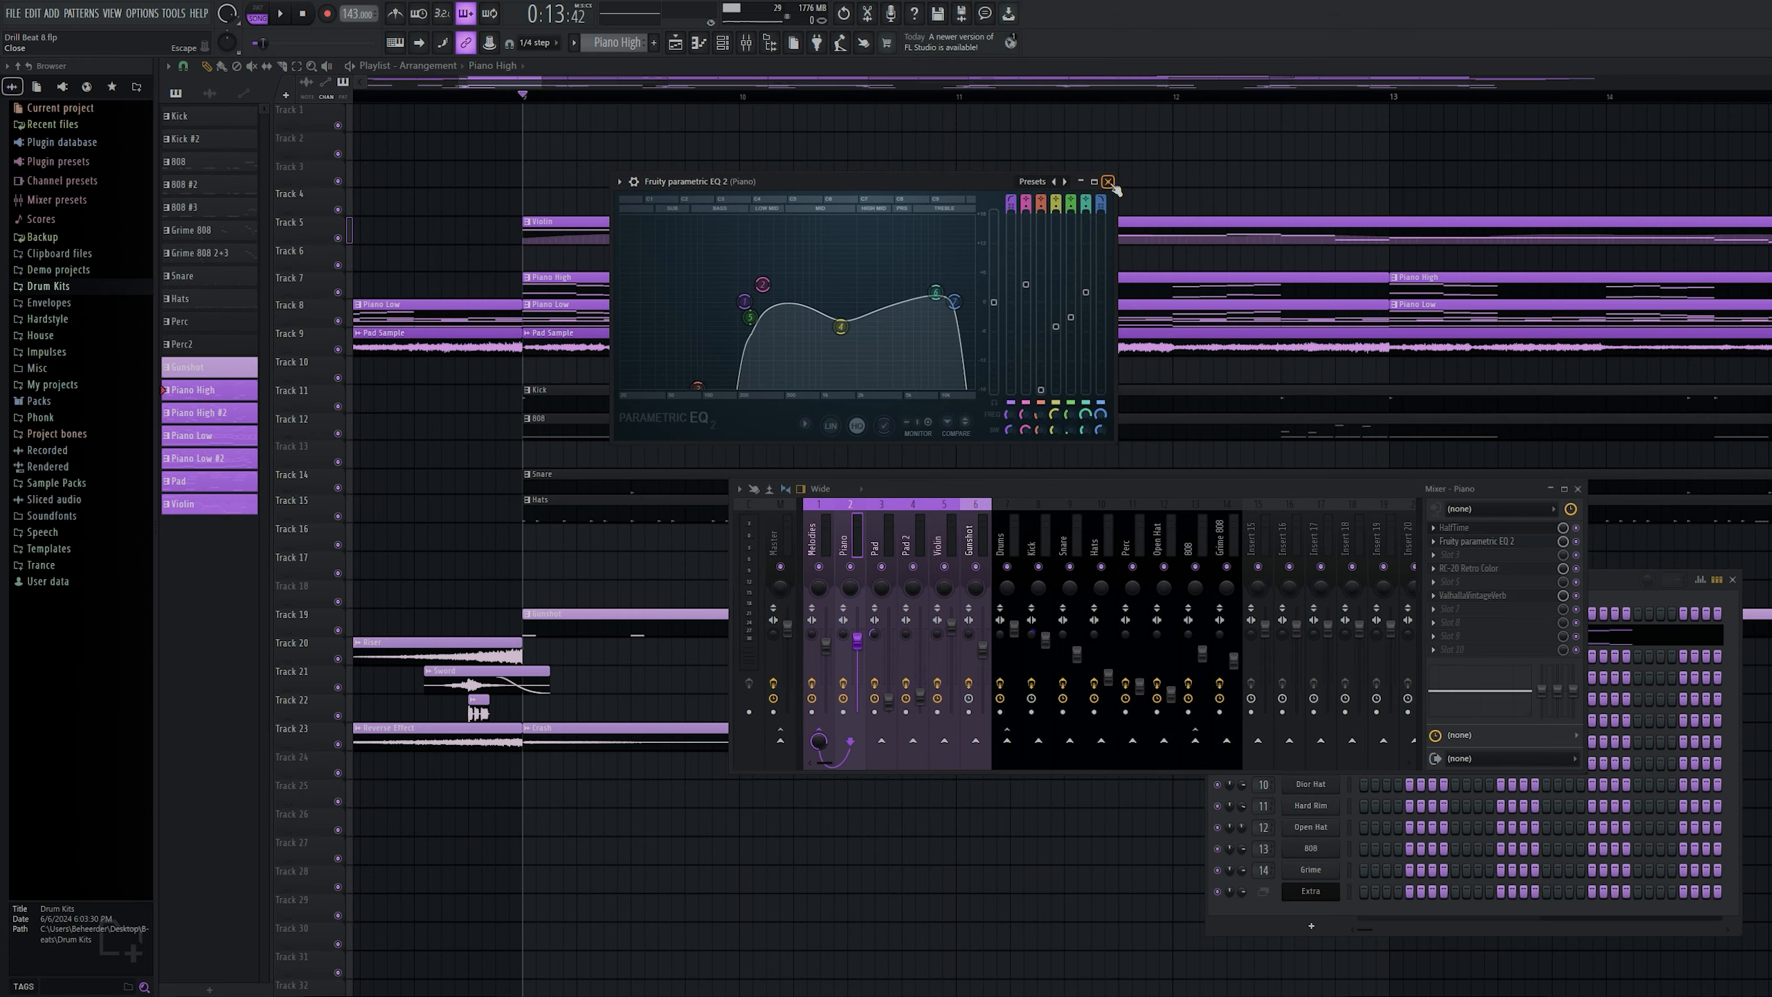
click(1530, 155)
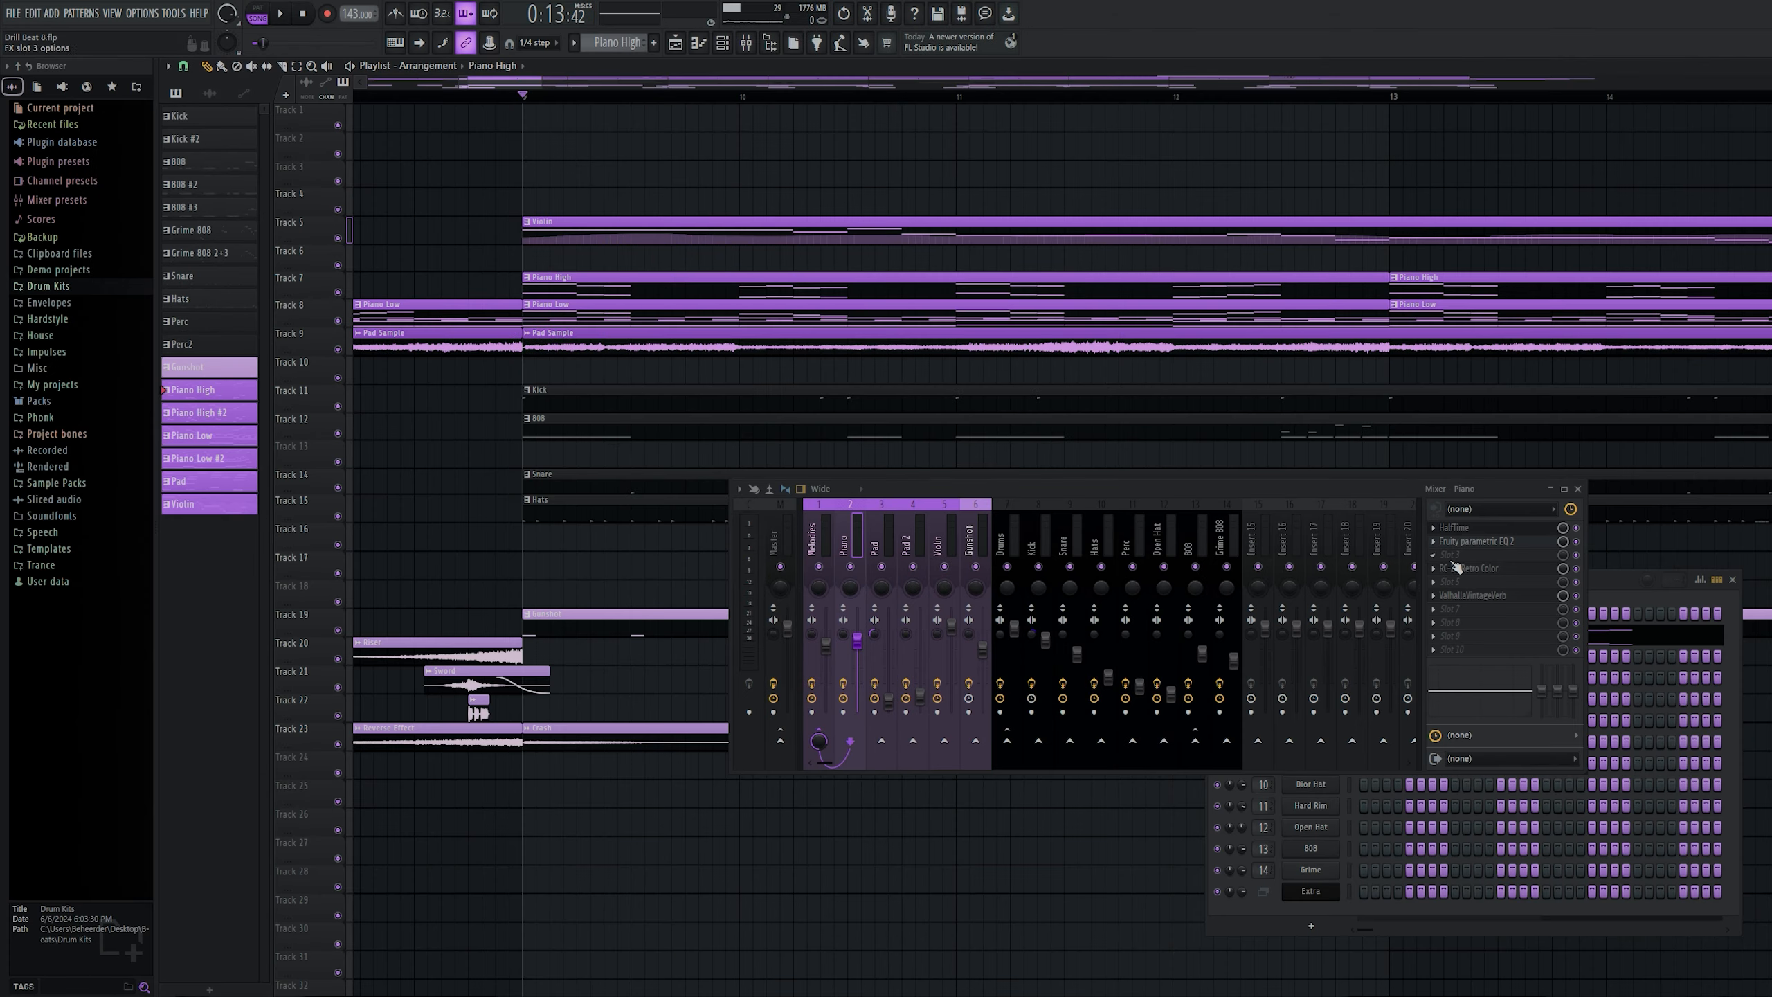
click(1469, 568)
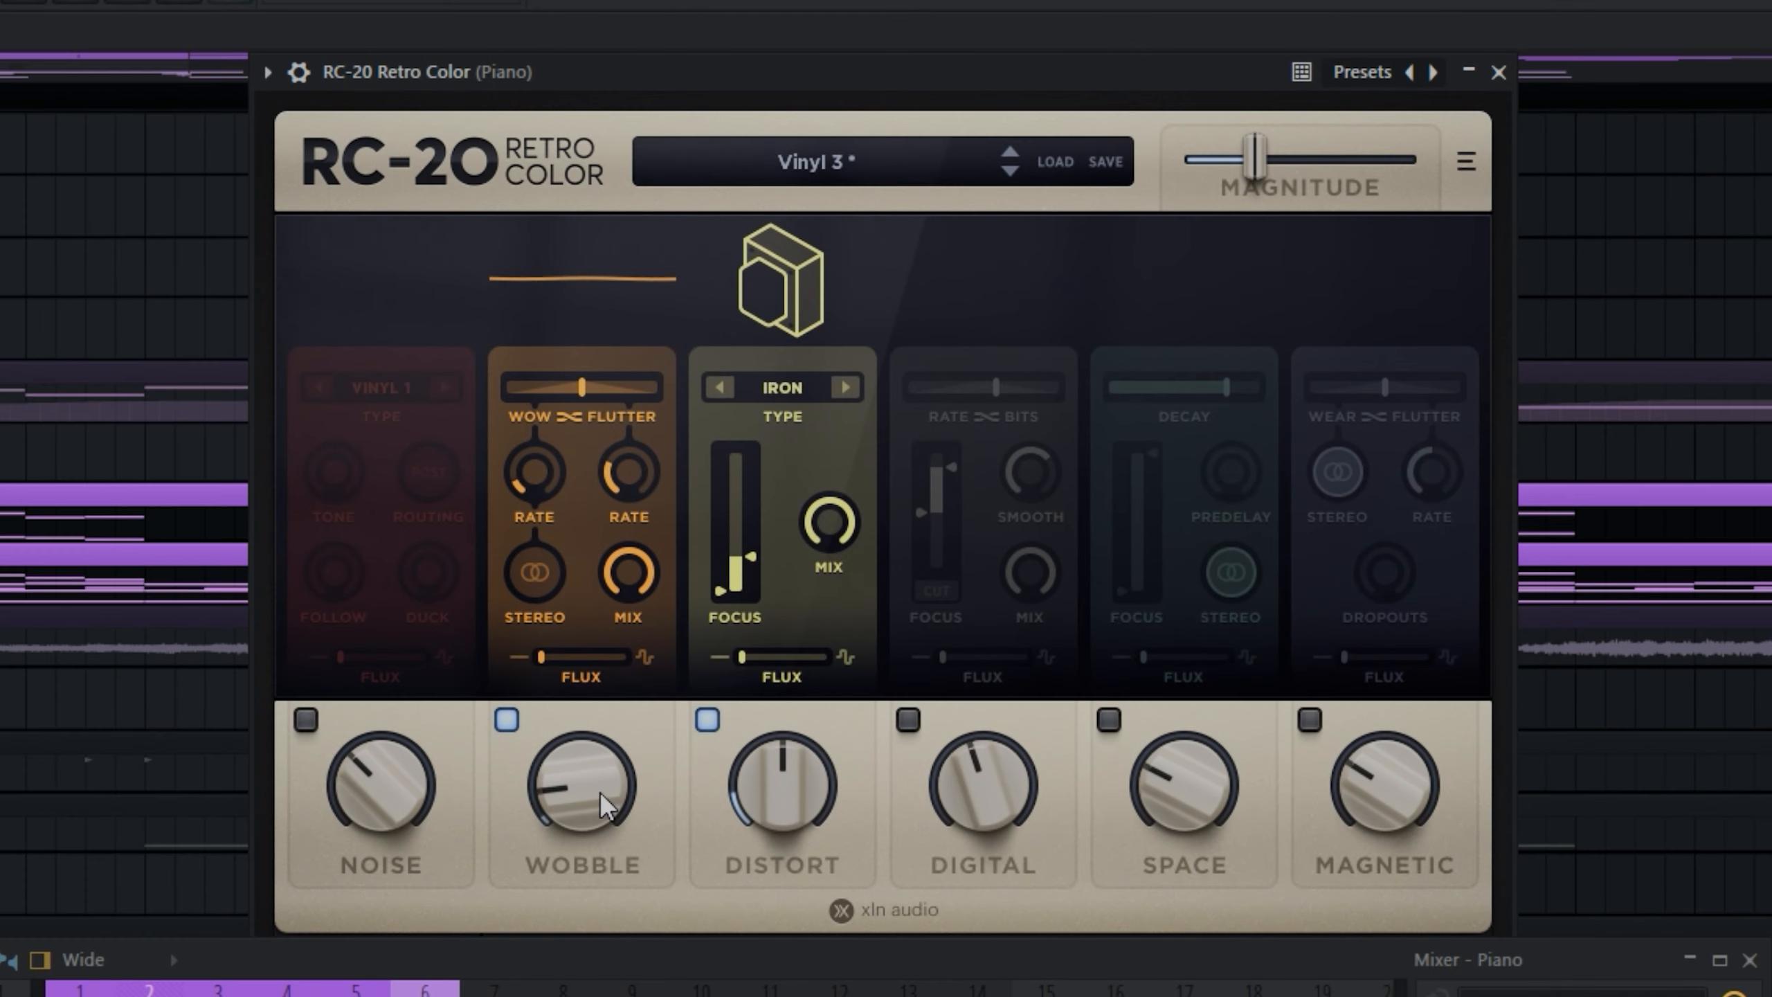
drag(1045, 421, 1077, 259)
drag(644, 440, 548, 770)
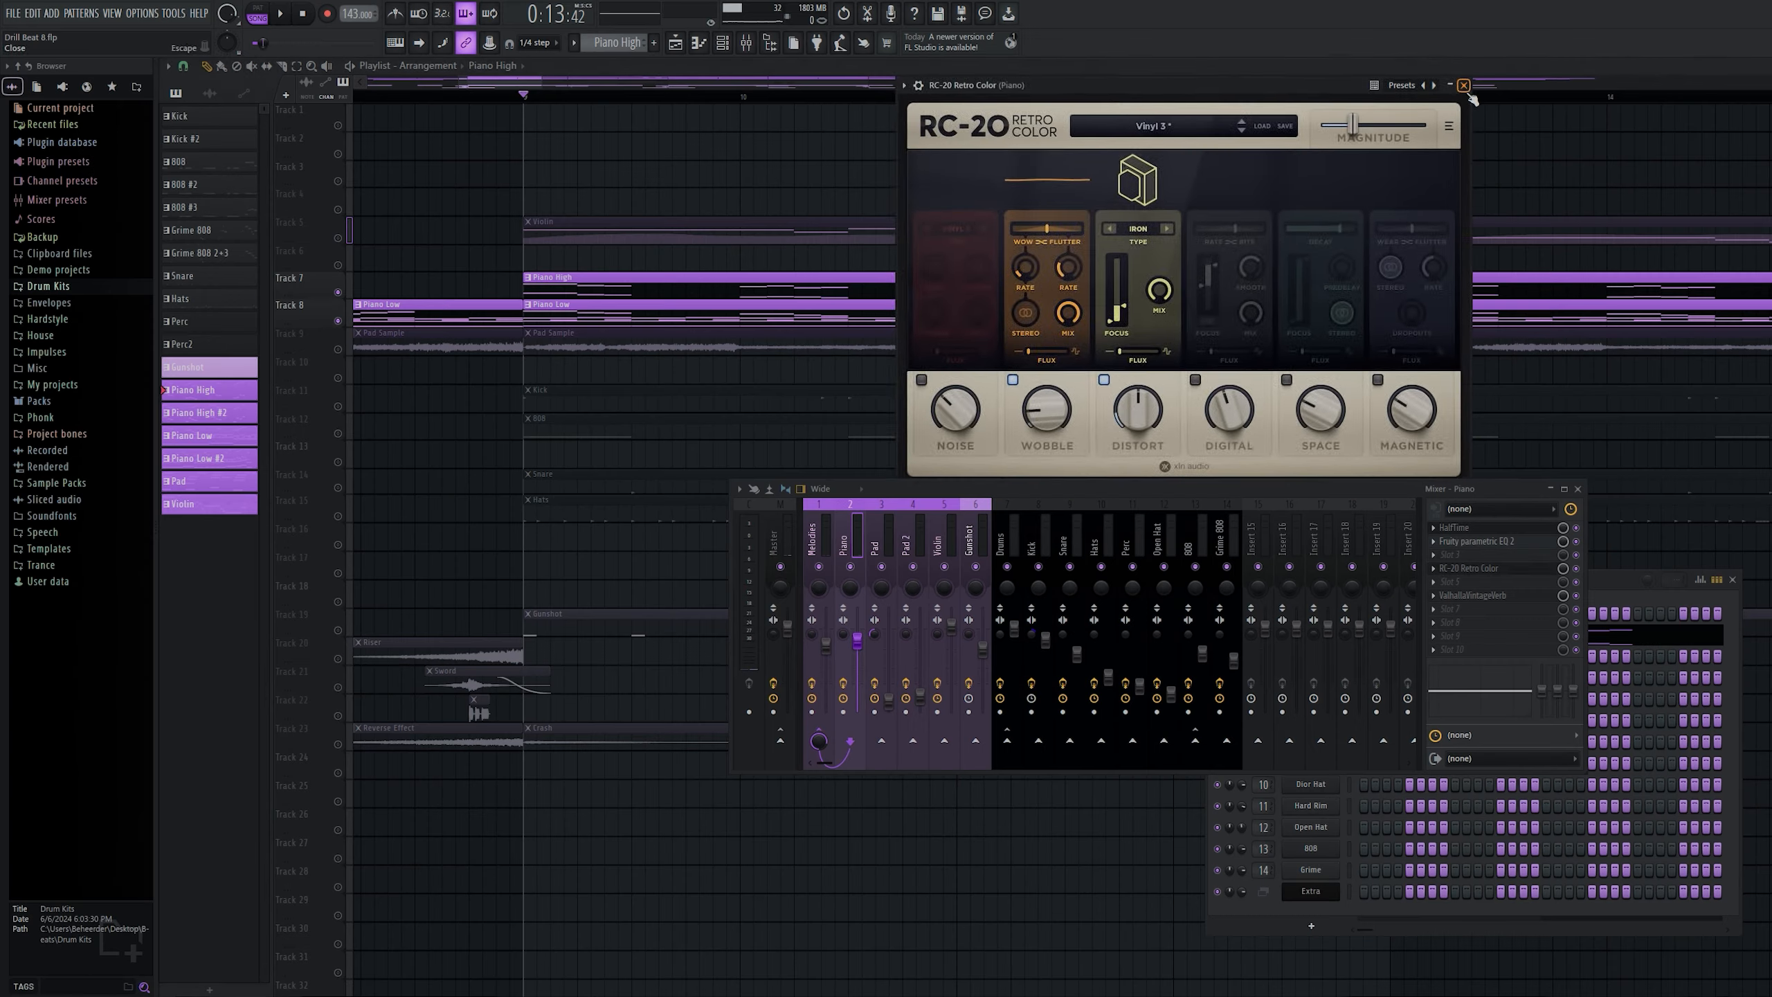
click(1498, 73)
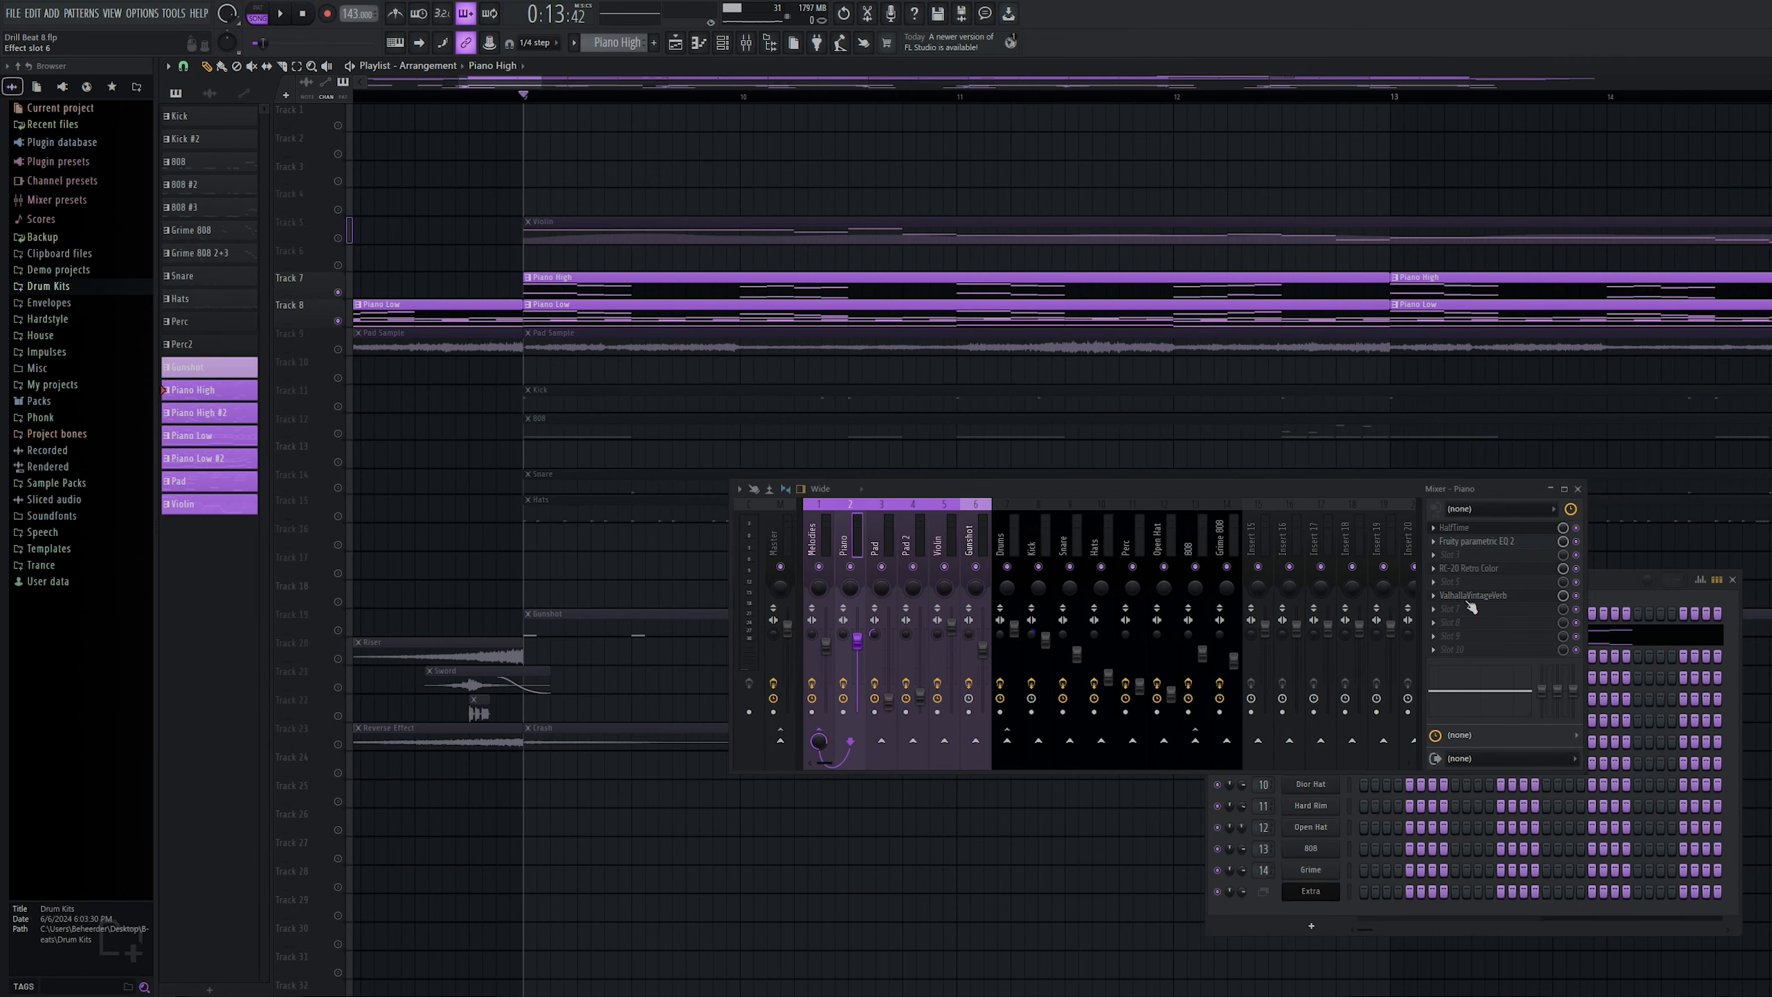
Review the ValhallaVintageVerb reverb settings on the Piano mixer track
click(1469, 600)
click(988, 123)
scroll(694, 356, down, 5)
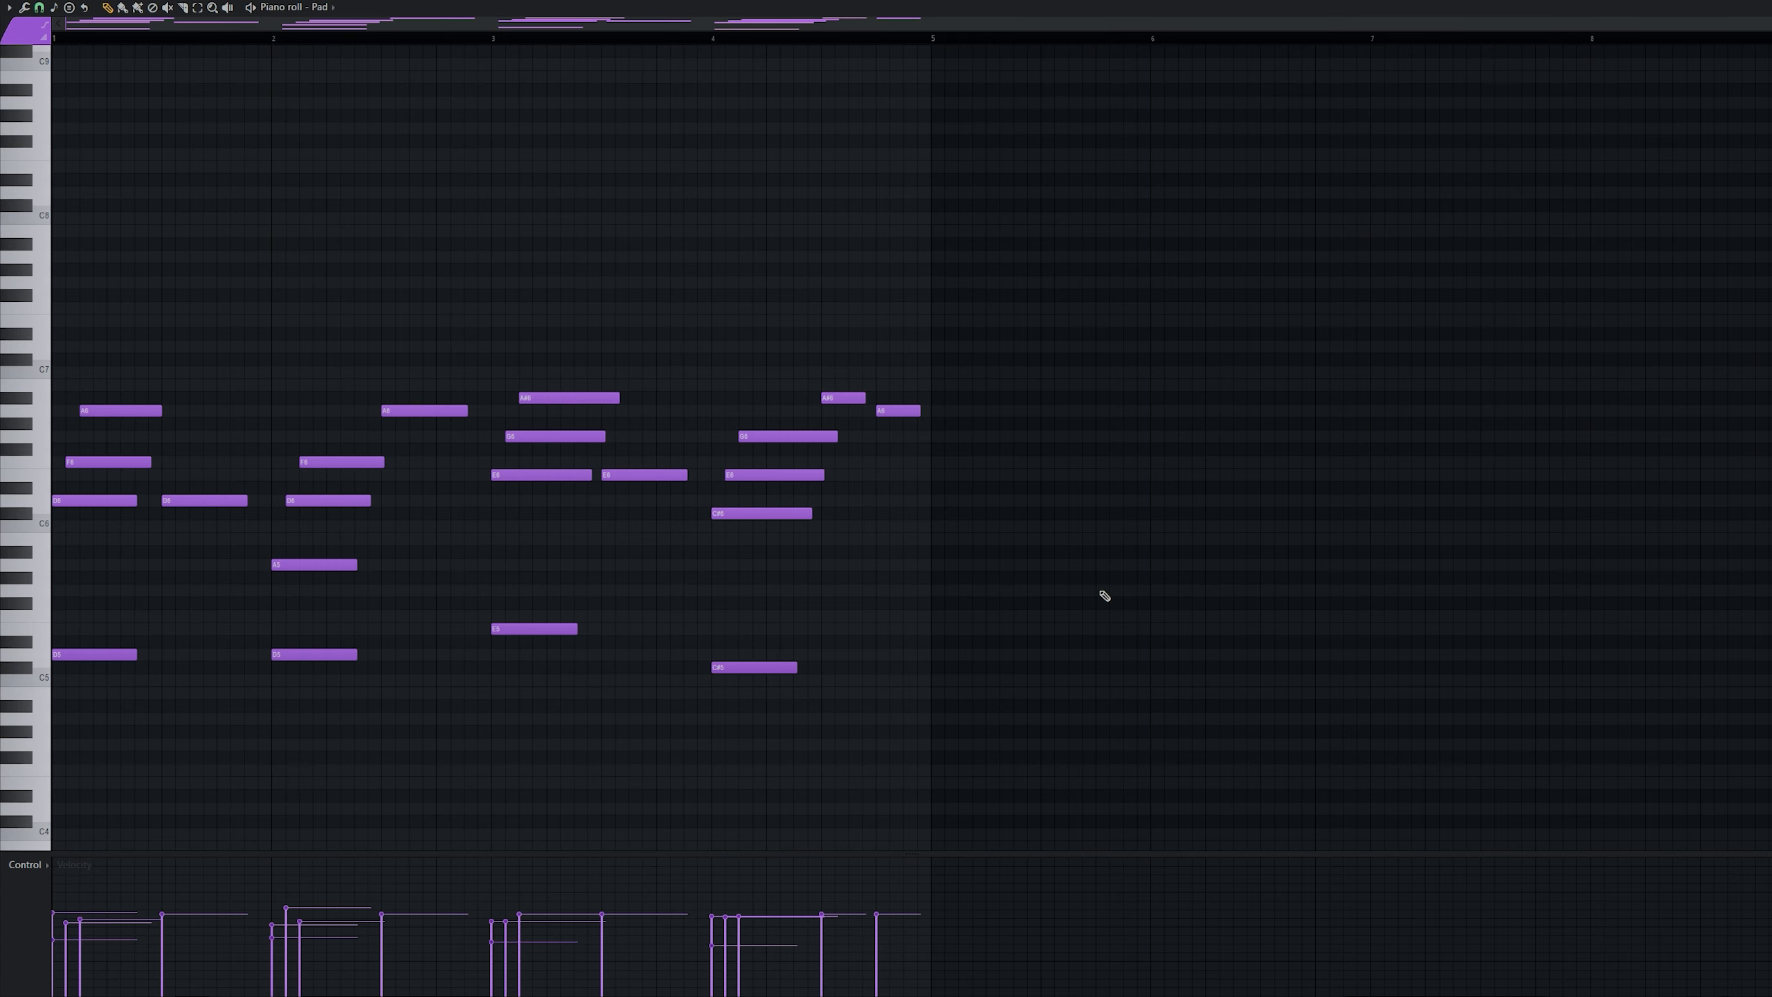
Select all notes of the Pad pattern and open the randomizer for them
drag(1255, 788, 104, 202)
drag(1345, 762, 111, 294)
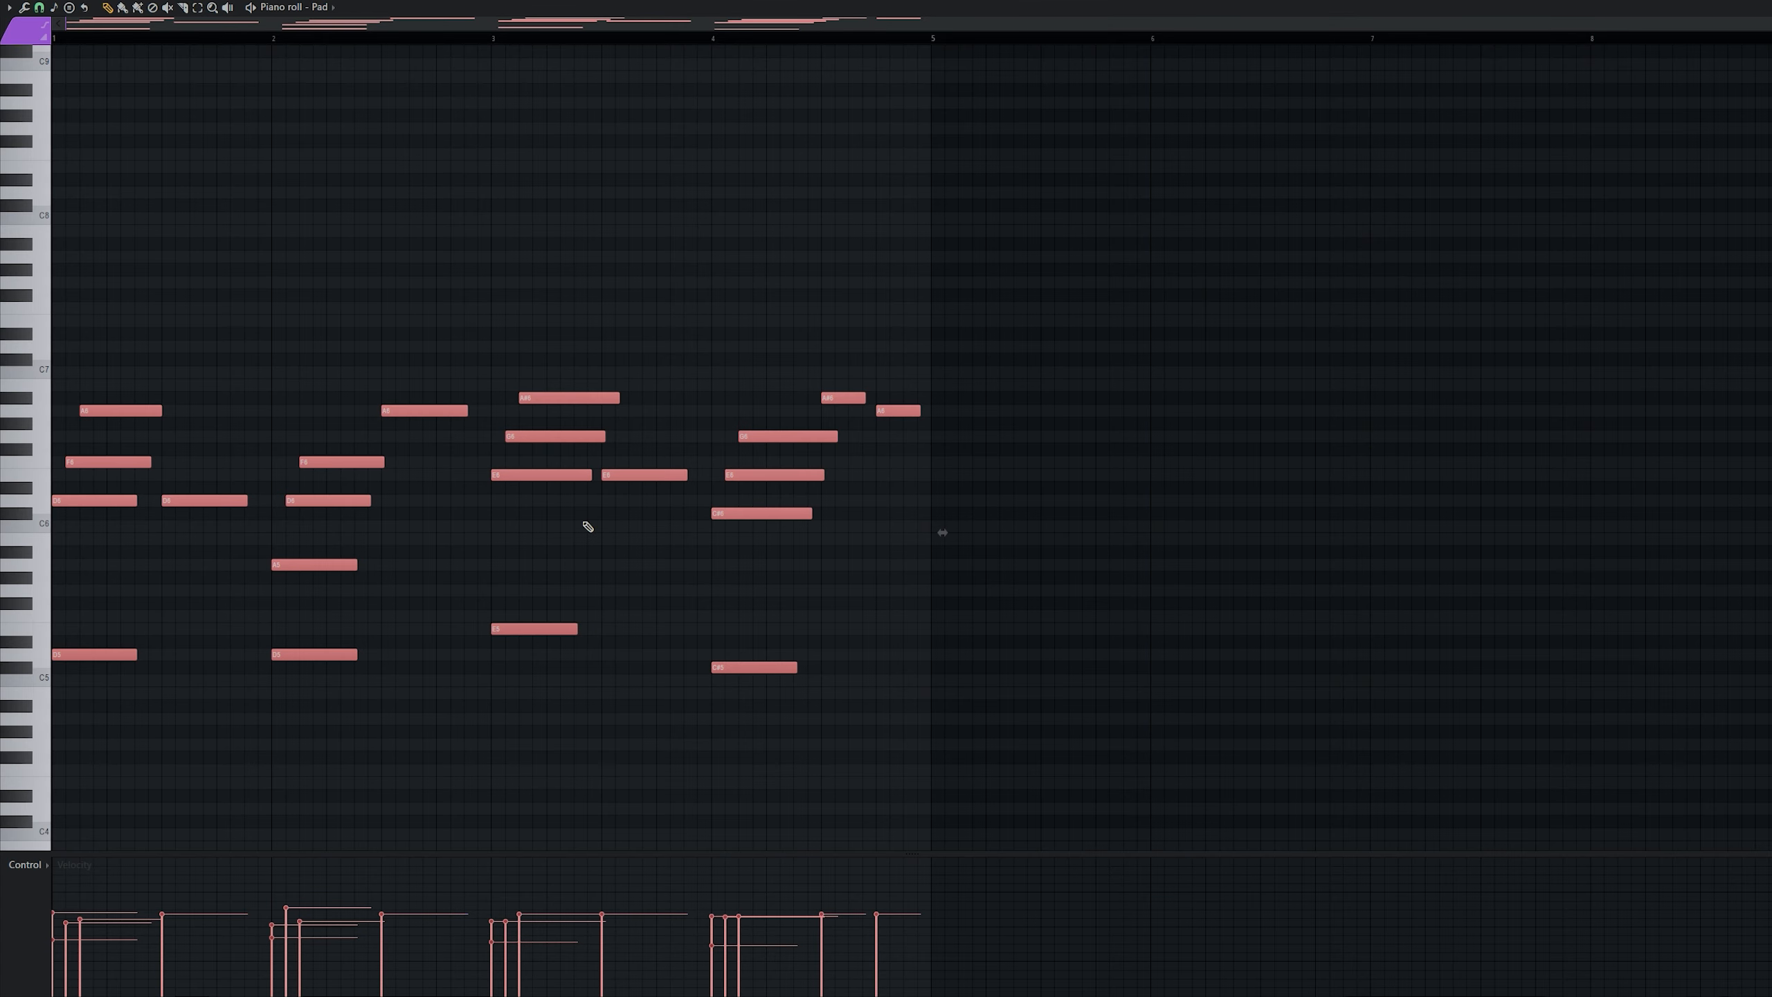
key(alt+r)
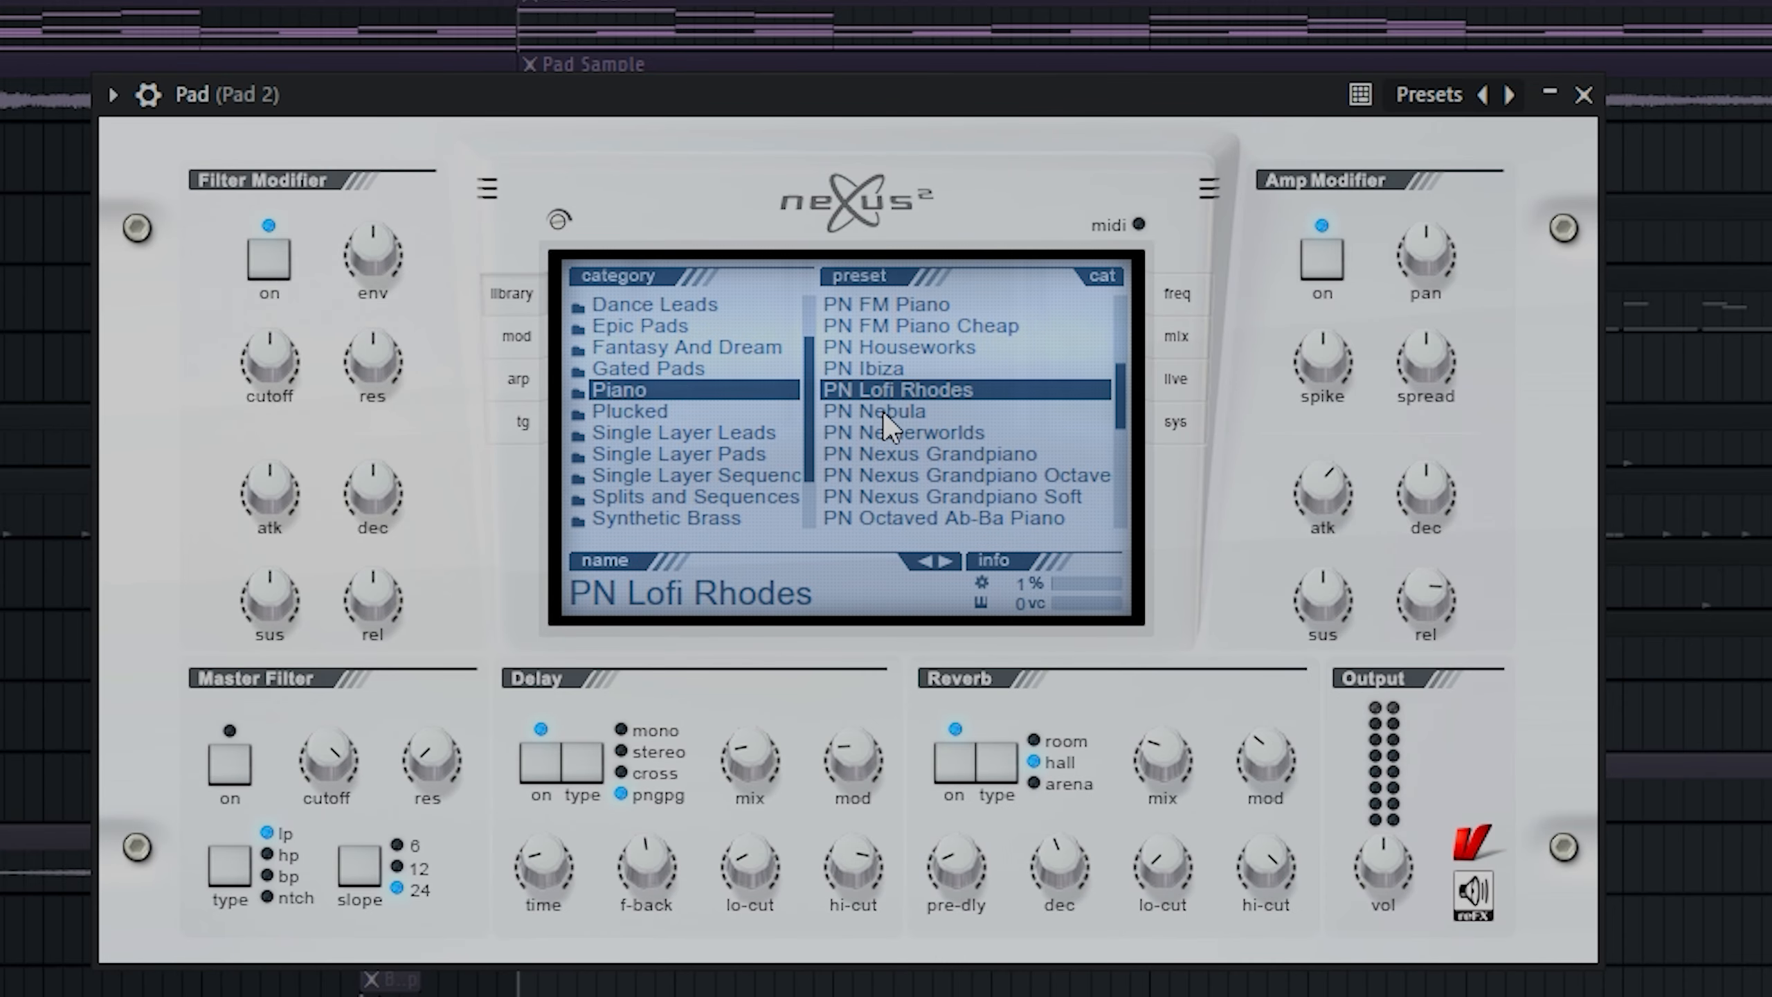
Review the pad's Nexus preset, and the Fresh Air and first Fruity parametric EQ 2 settings on the Pad 2 mixer track
mouse_move(1341, 539)
click(1583, 95)
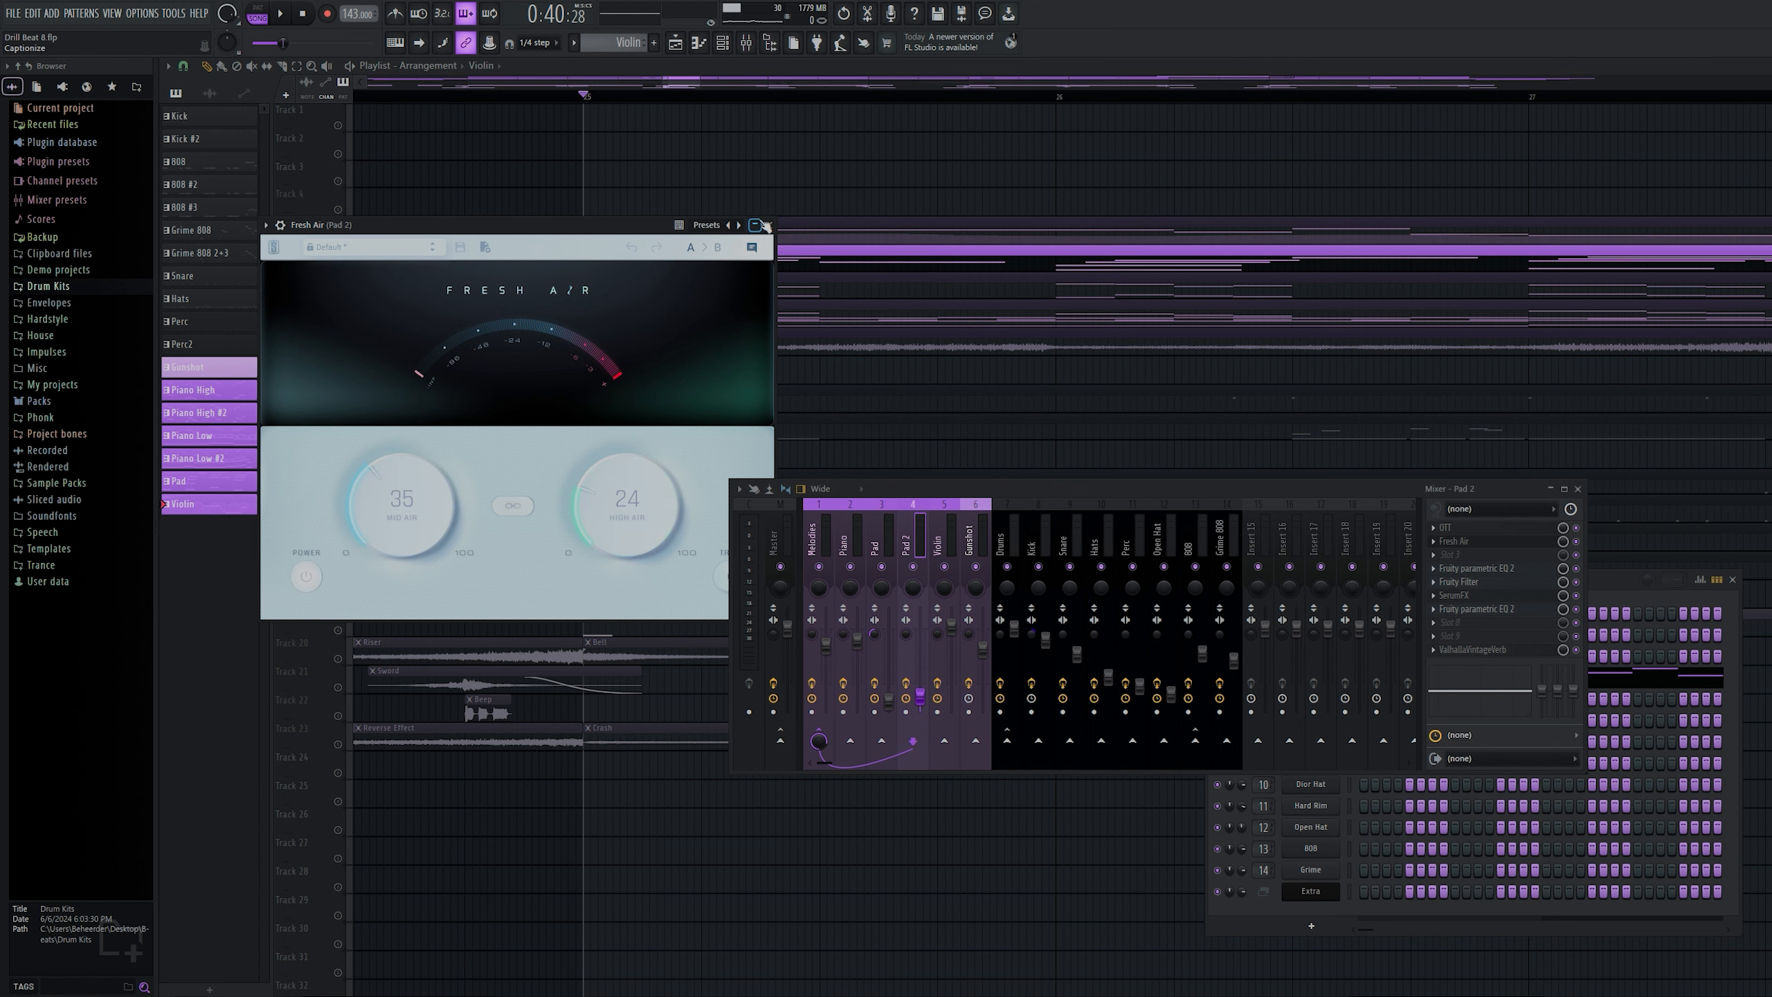
click(769, 225)
click(1477, 568)
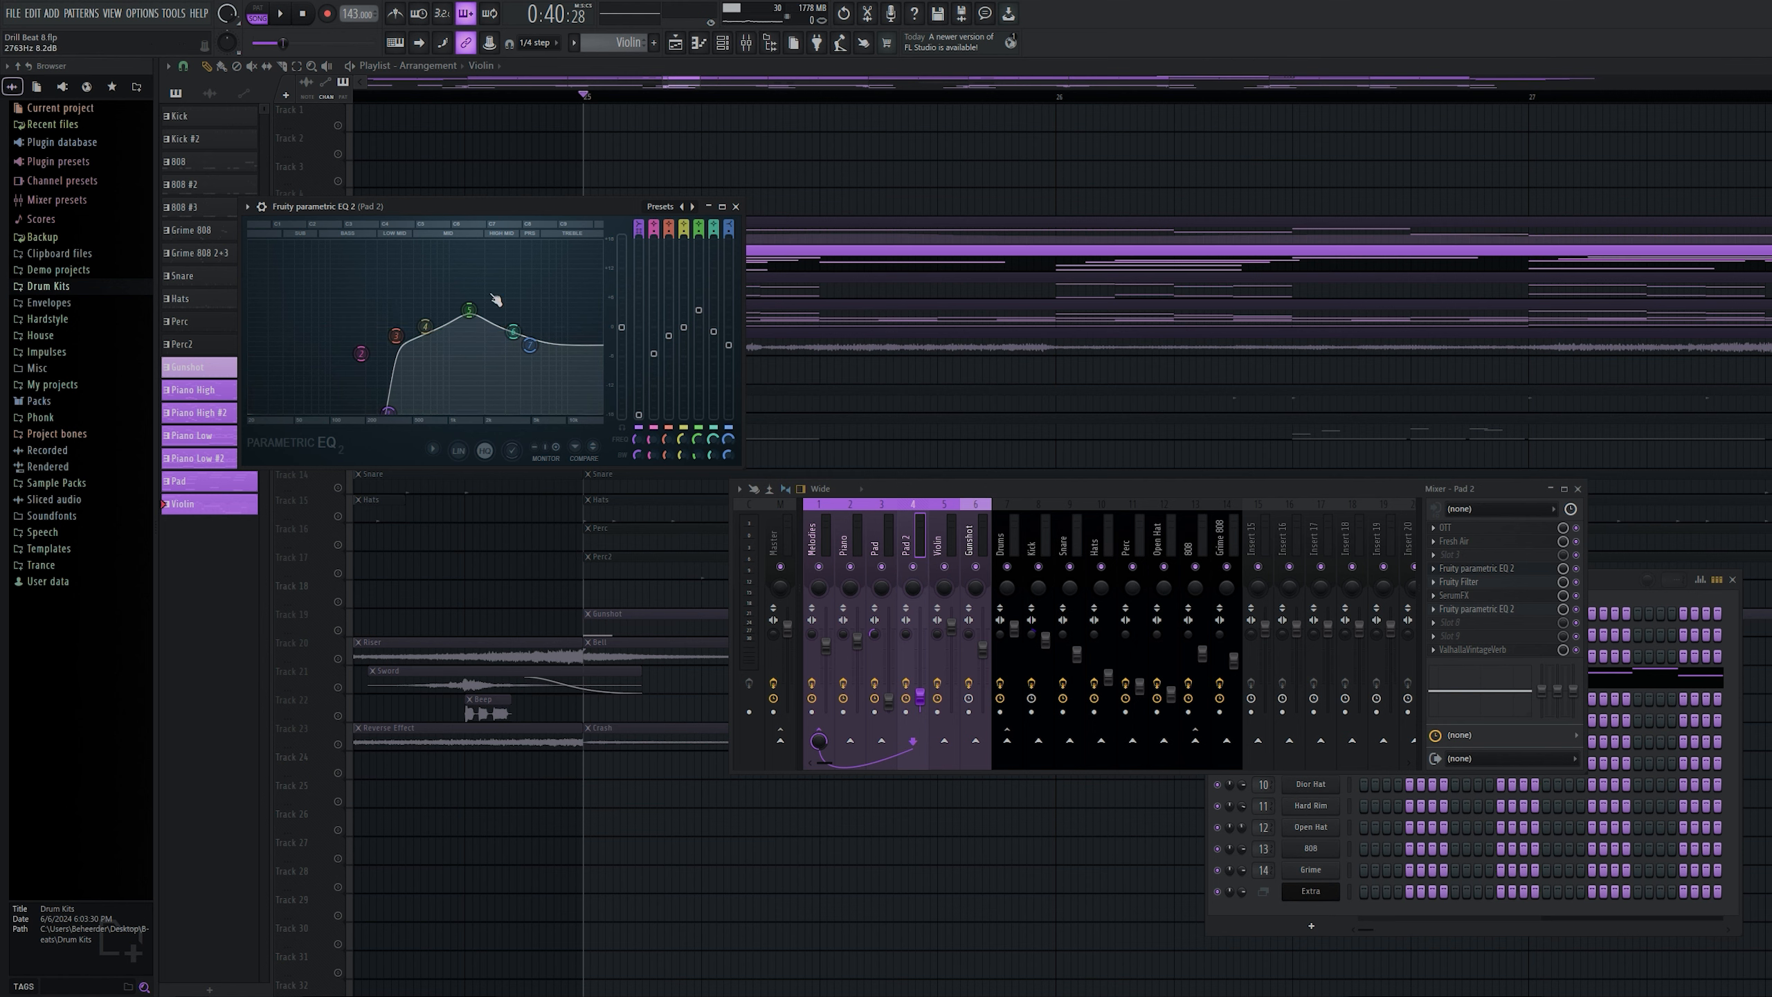
click(737, 209)
Open SerumFX on the Pad 2 track and audition the pad with the Hyper/Dimension effect off and on
click(1454, 595)
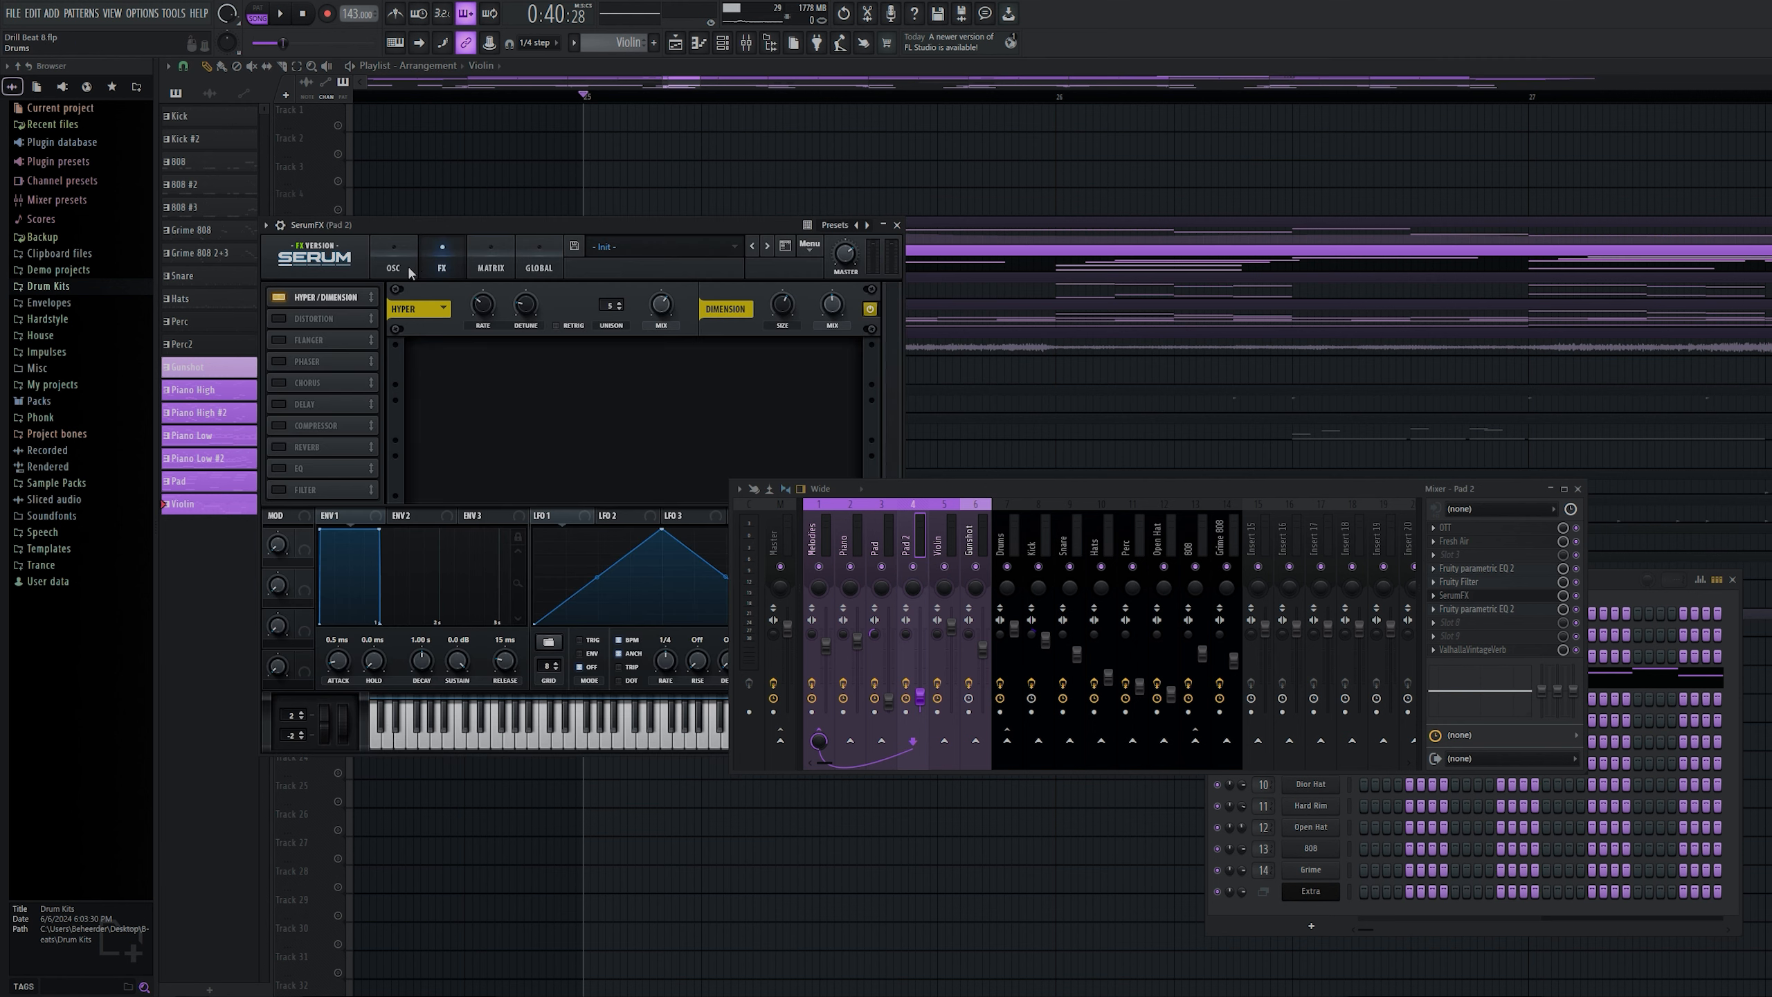
drag(482, 225, 361, 317)
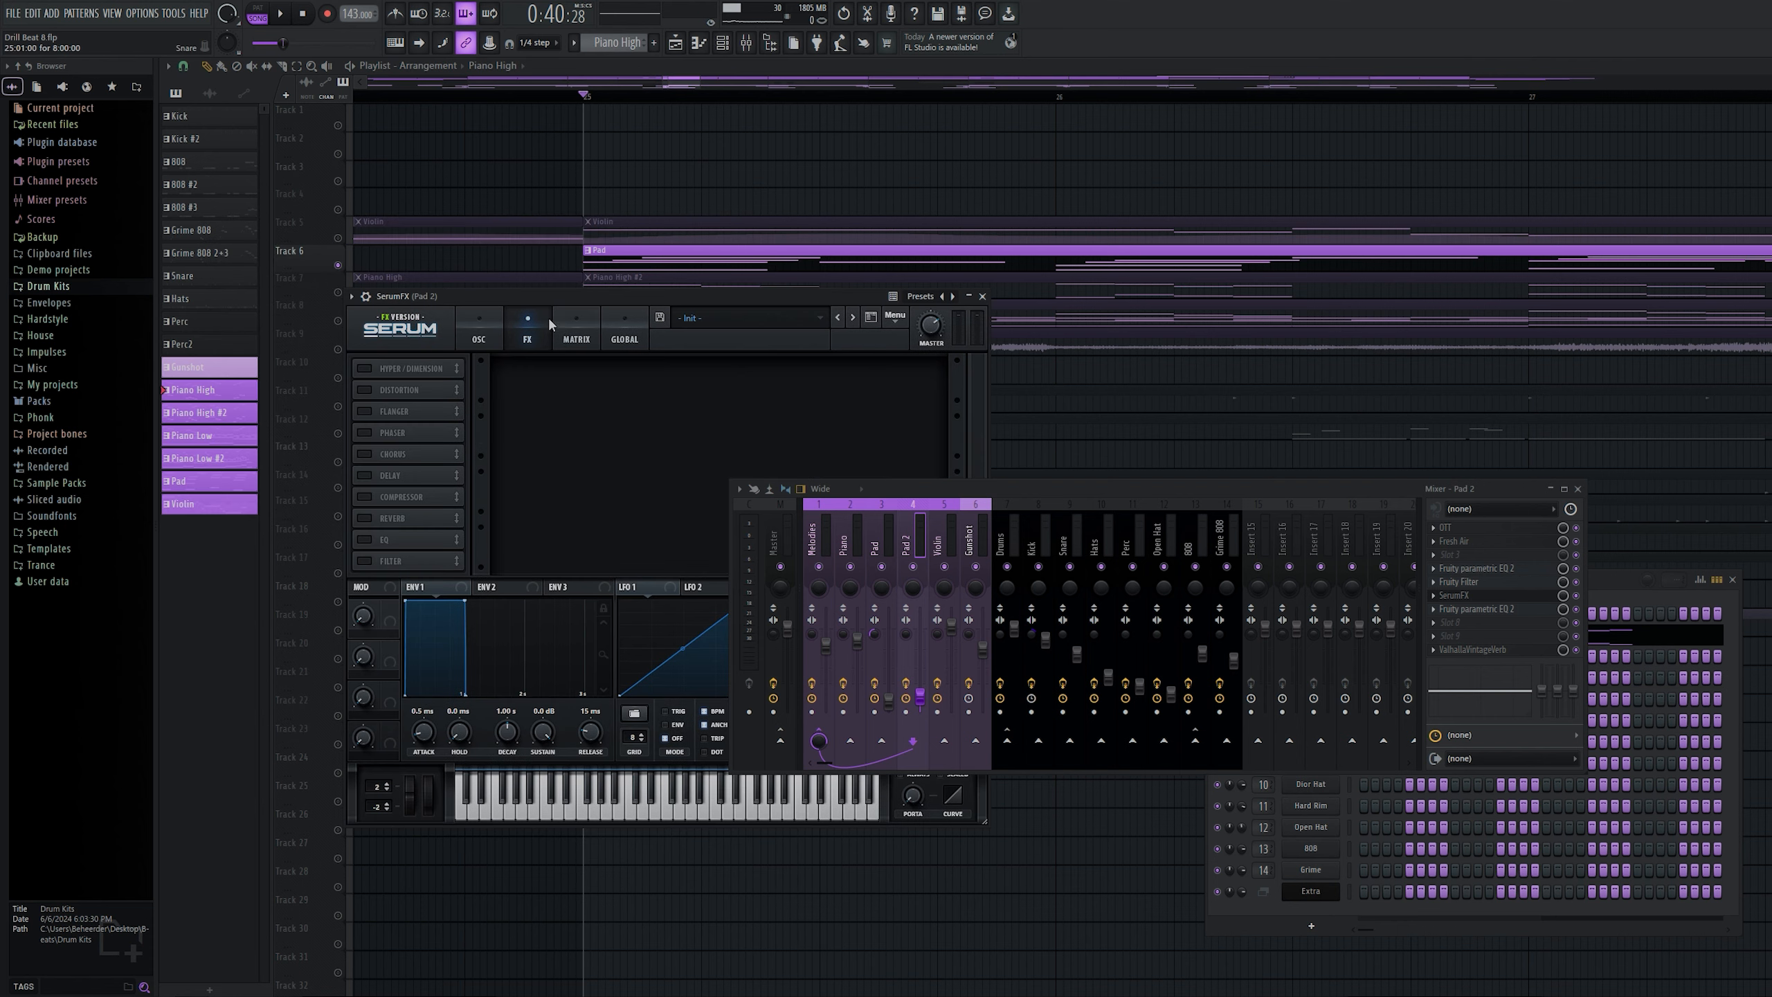
drag(451, 298, 471, 420)
key(space)
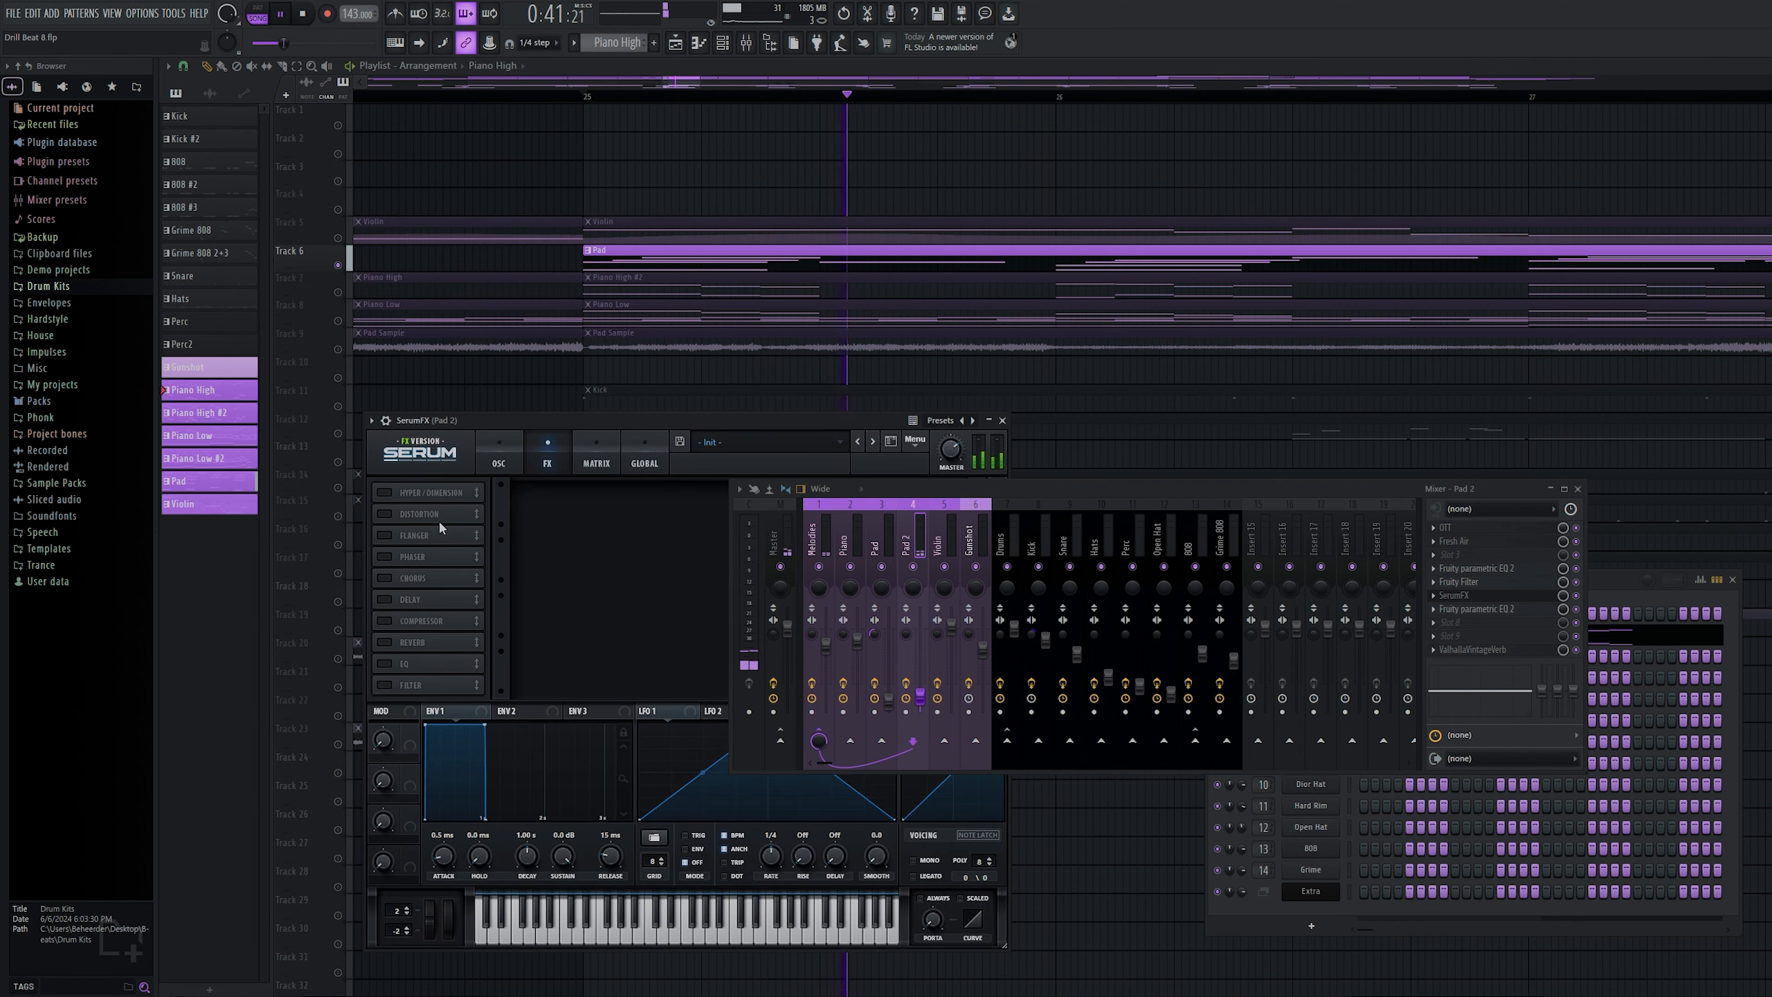
click(384, 493)
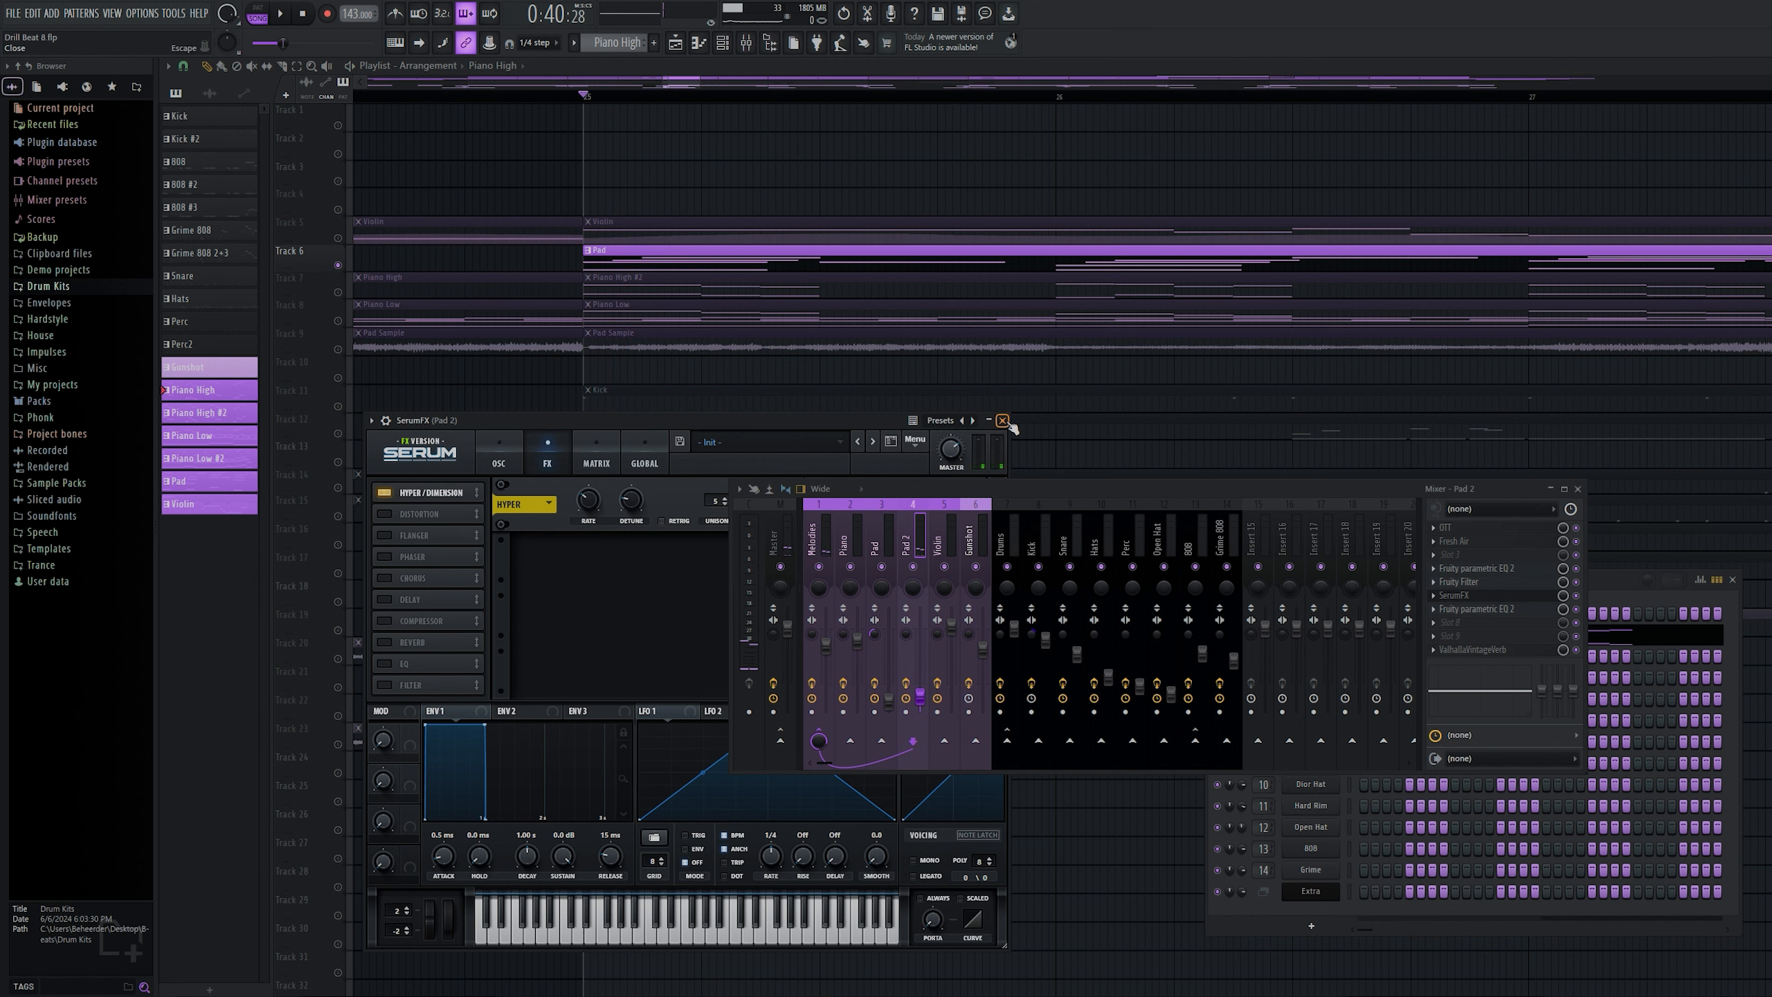
click(1002, 420)
Review the second Fruity parametric EQ 2 and the ValhallaVintageVerb on the Pad 2 mixer track
click(1494, 611)
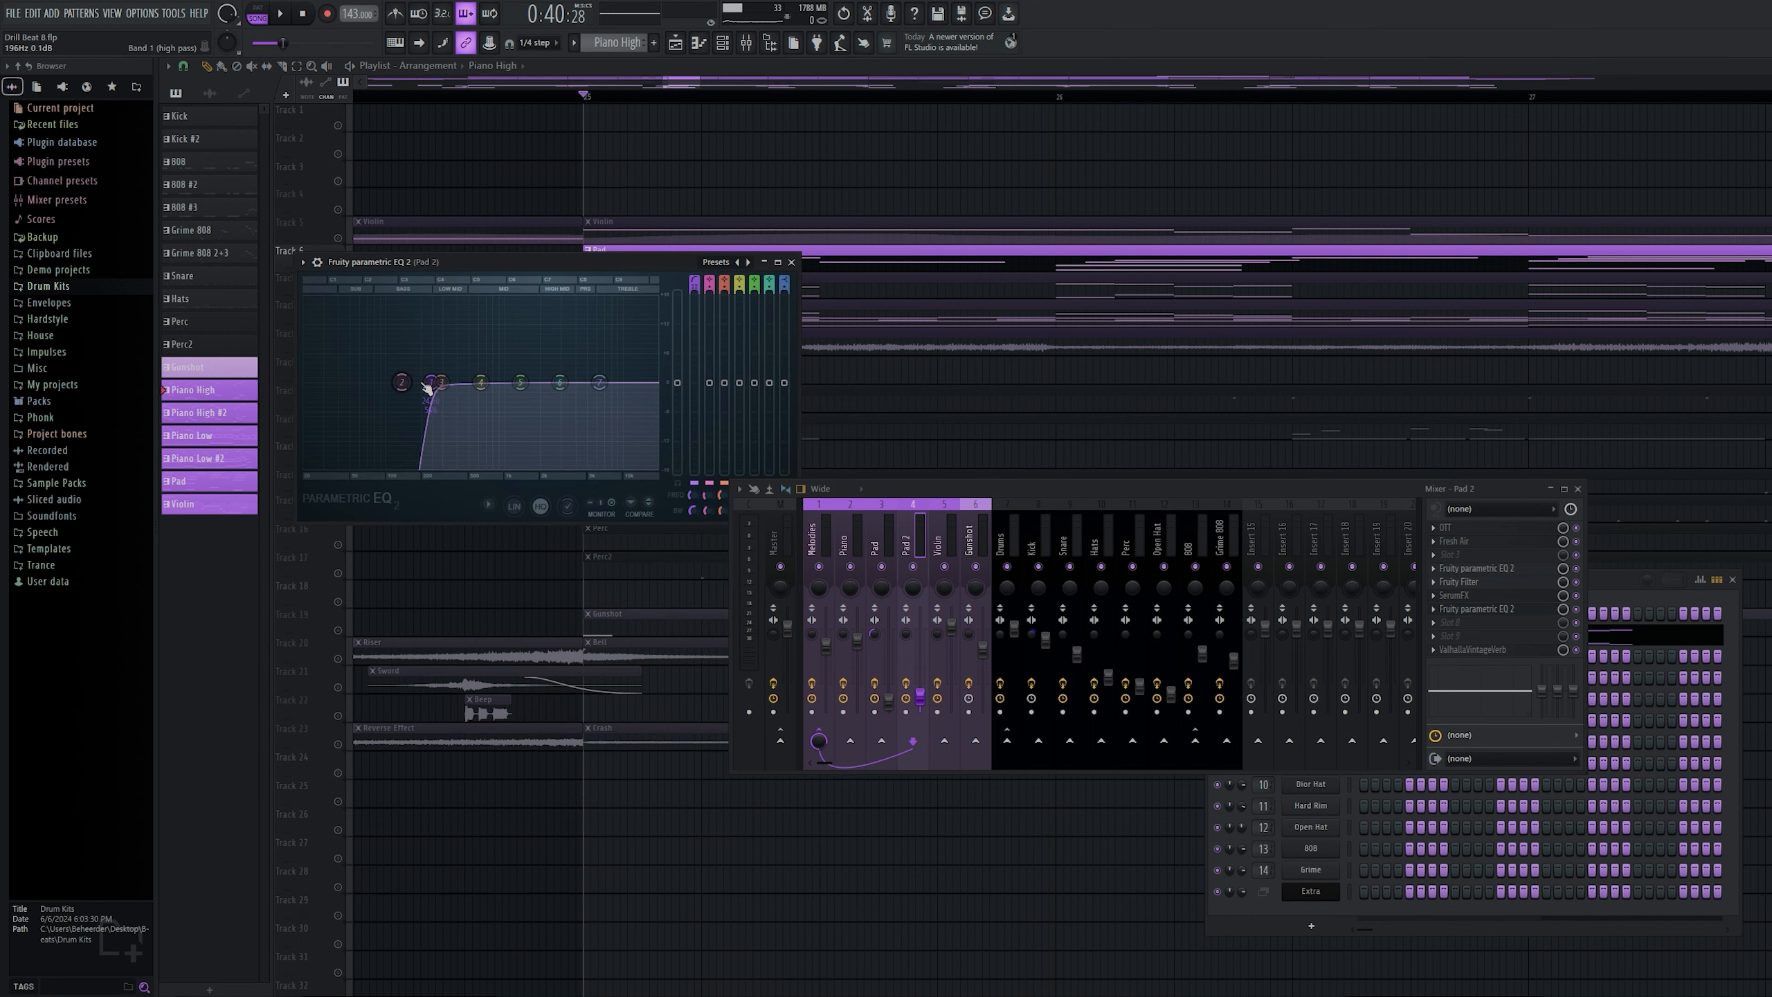
click(793, 262)
click(1473, 650)
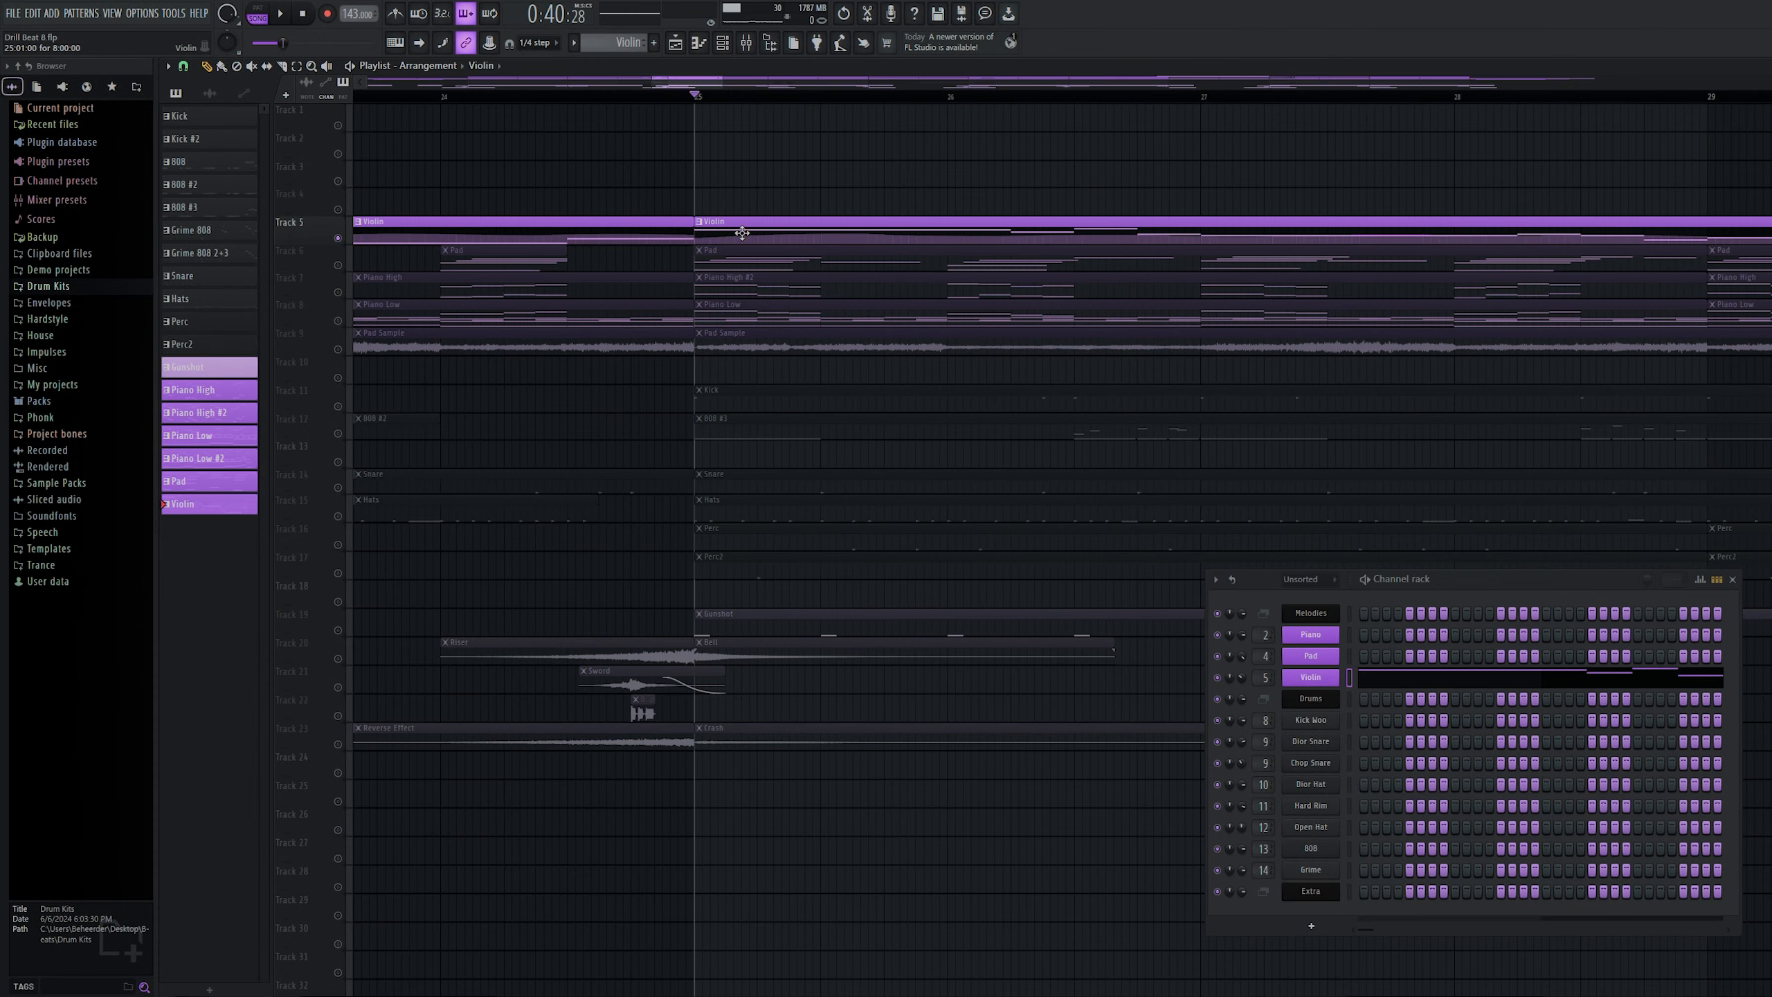
Play back the Violin melody in its piano roll
scroll(1047, 688, down, 2)
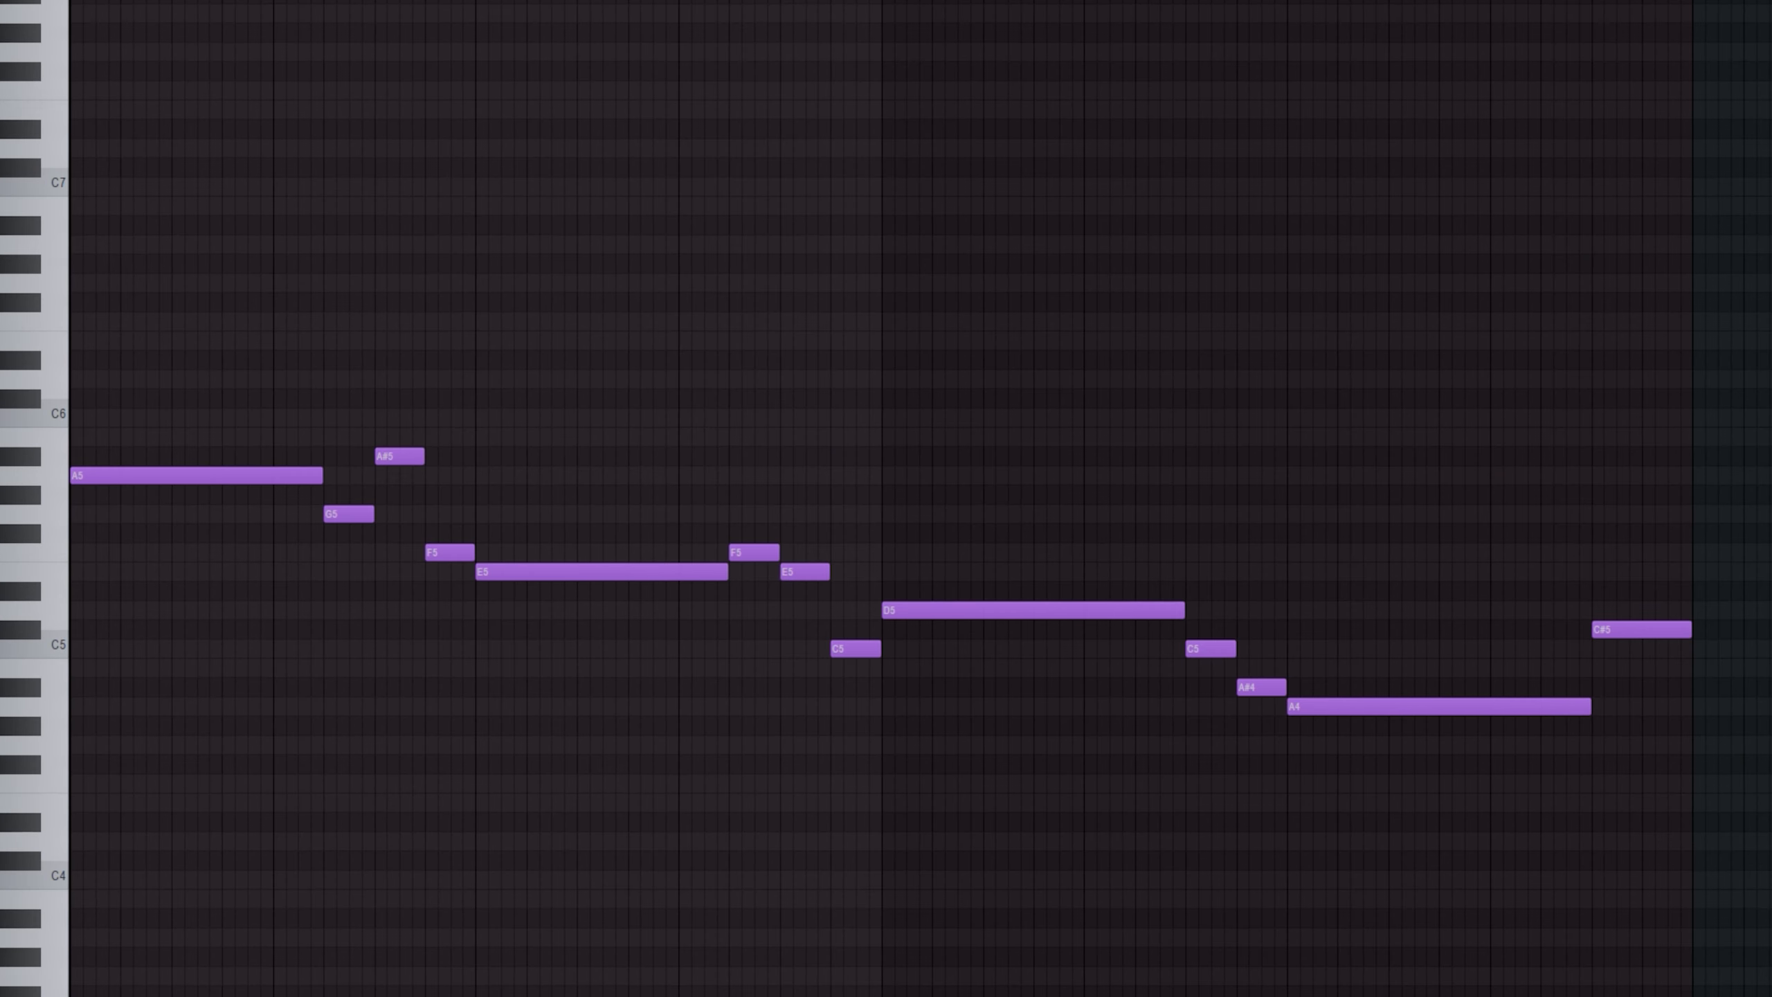
key(space)
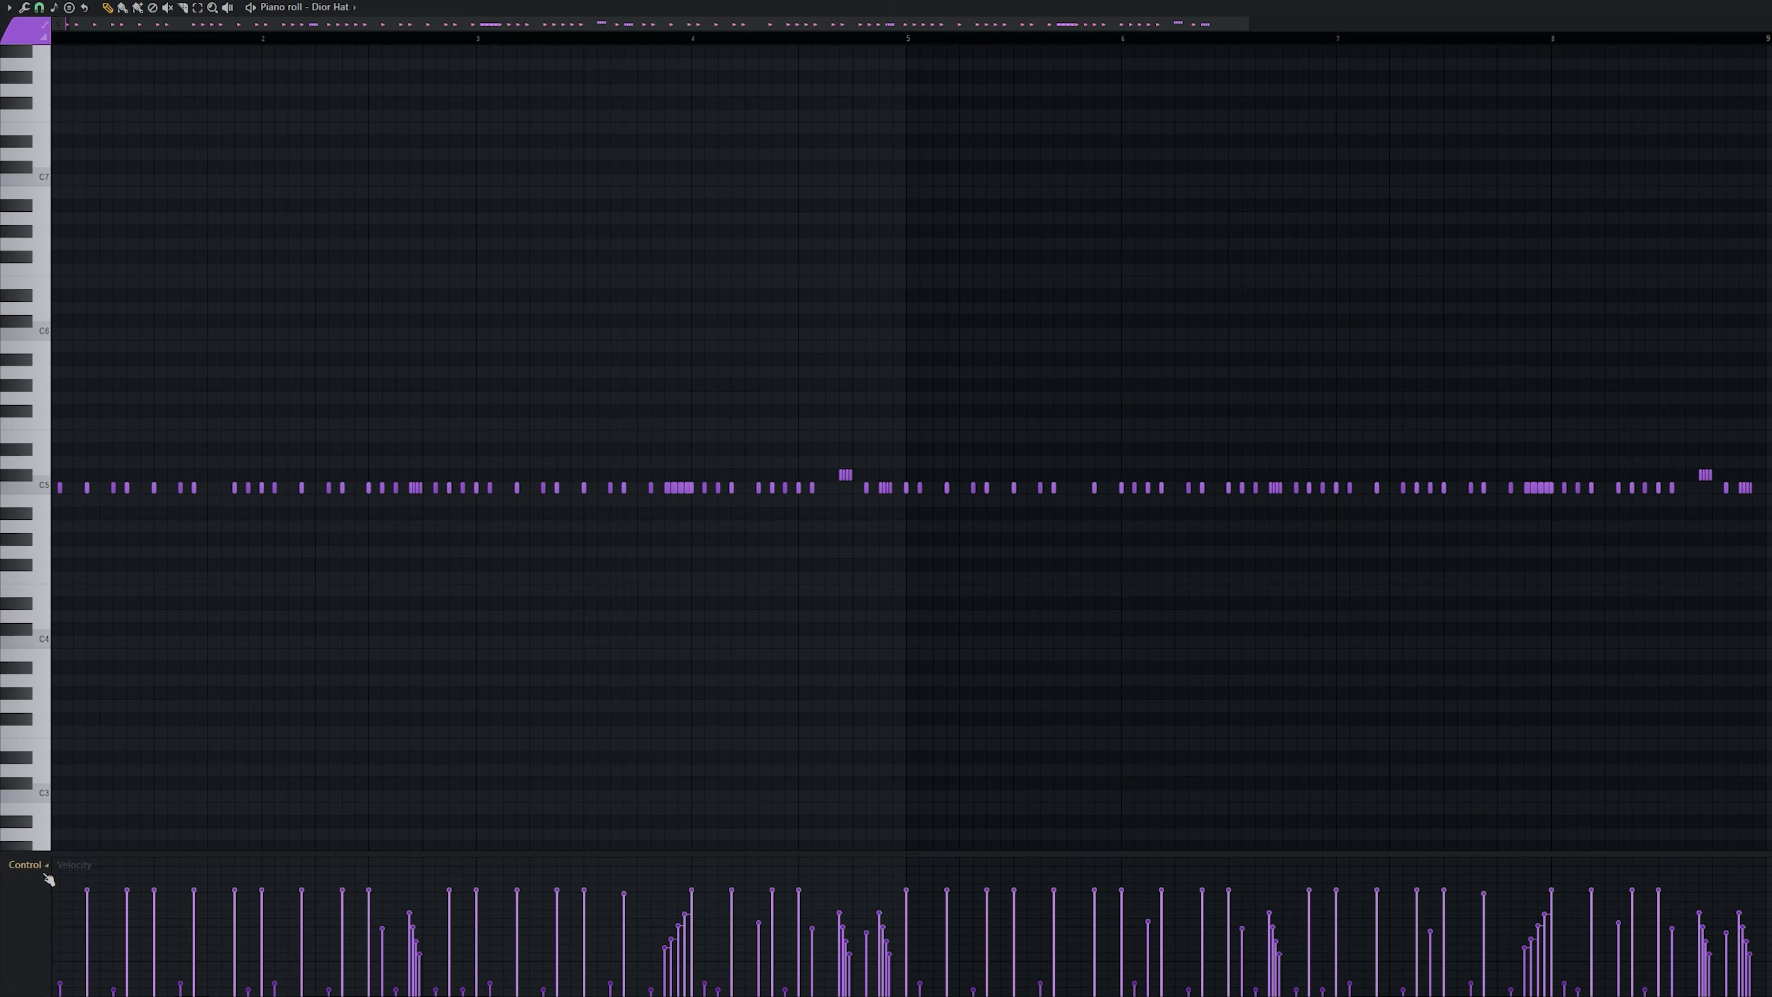
Display the note panning values of the Dior Hat pattern and examine its hi-hat rolls
click(37, 868)
click(43, 894)
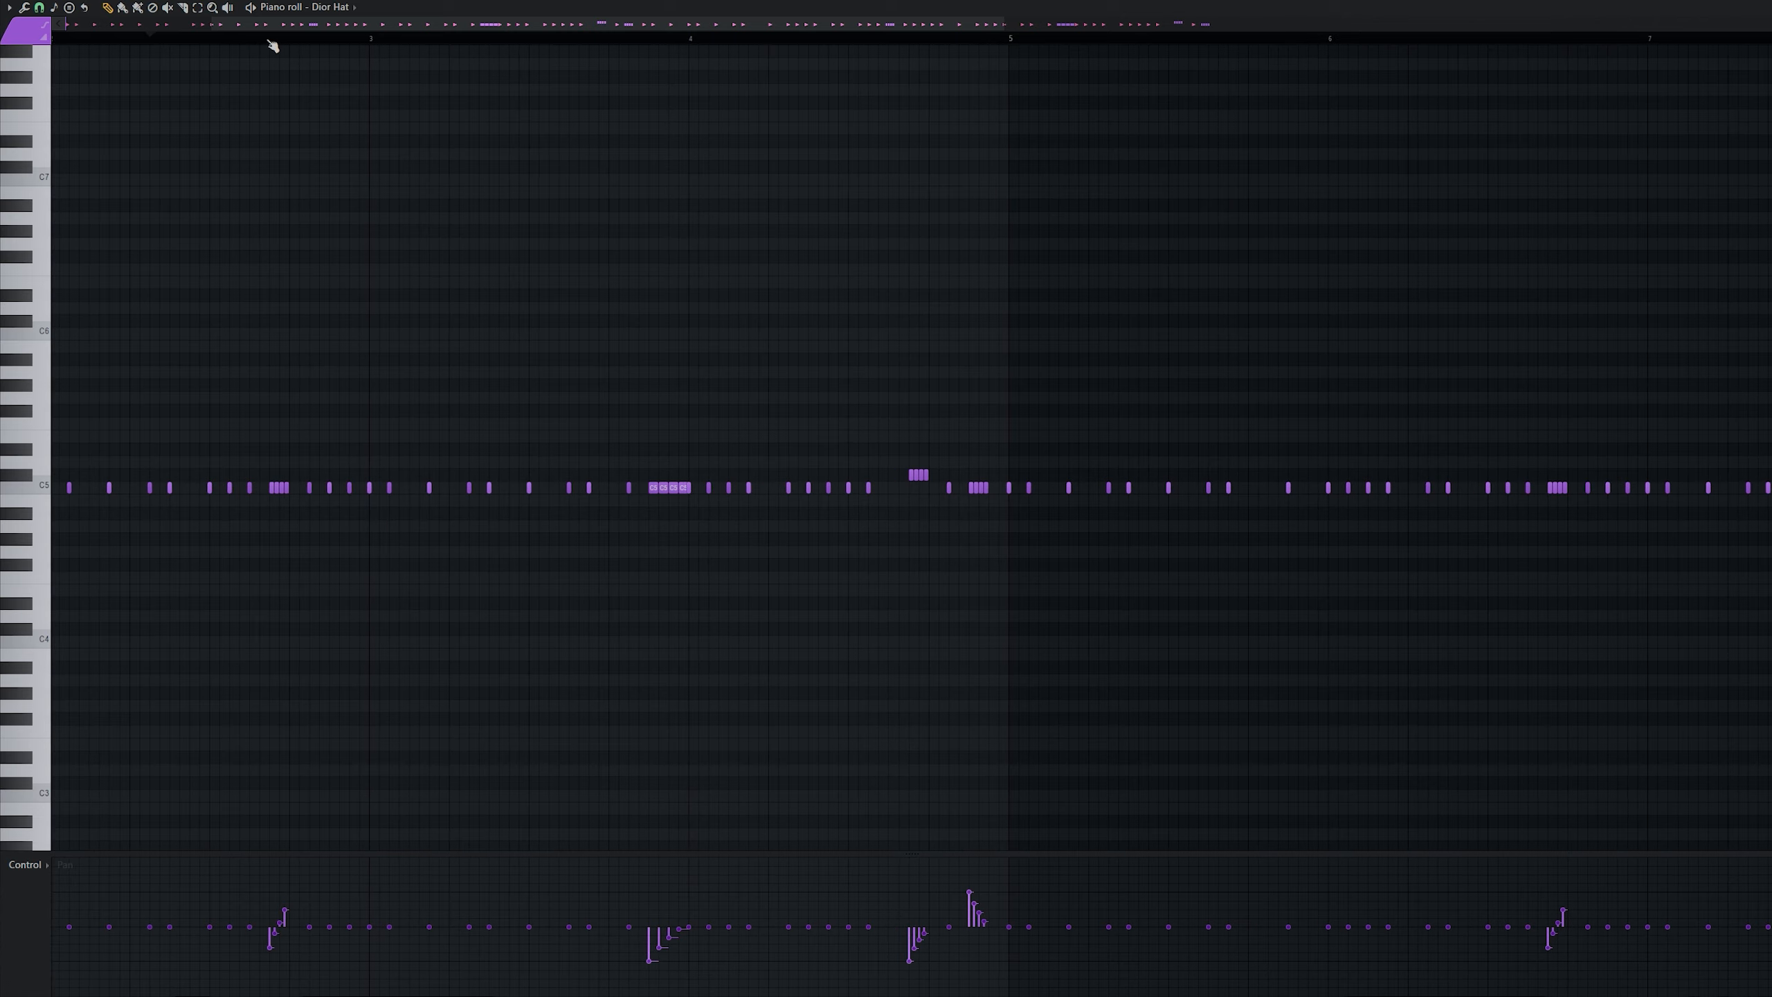
click(271, 41)
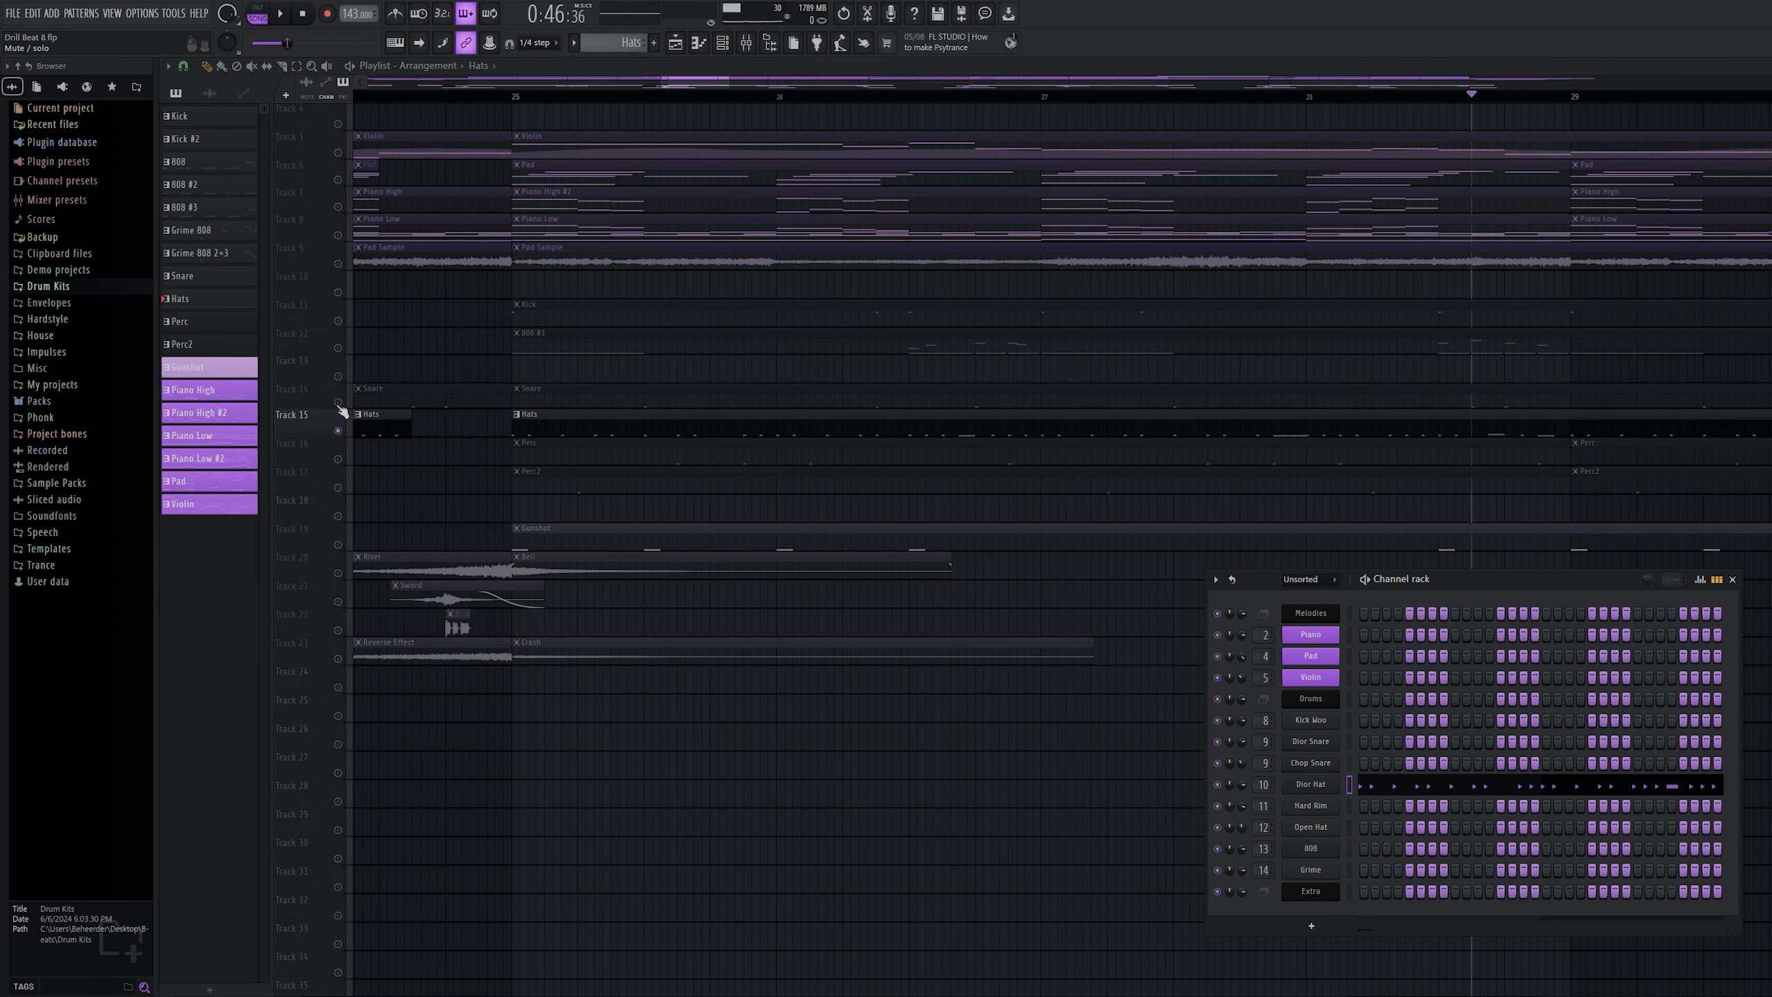
Solo the Snare track in the playlist and place the playhead at bar 25
right_click(339, 403)
scroll(569, 238, up, 1)
click(508, 96)
Inspect the sampler settings of the Chop Snare and Dior Snare channels
click(1312, 764)
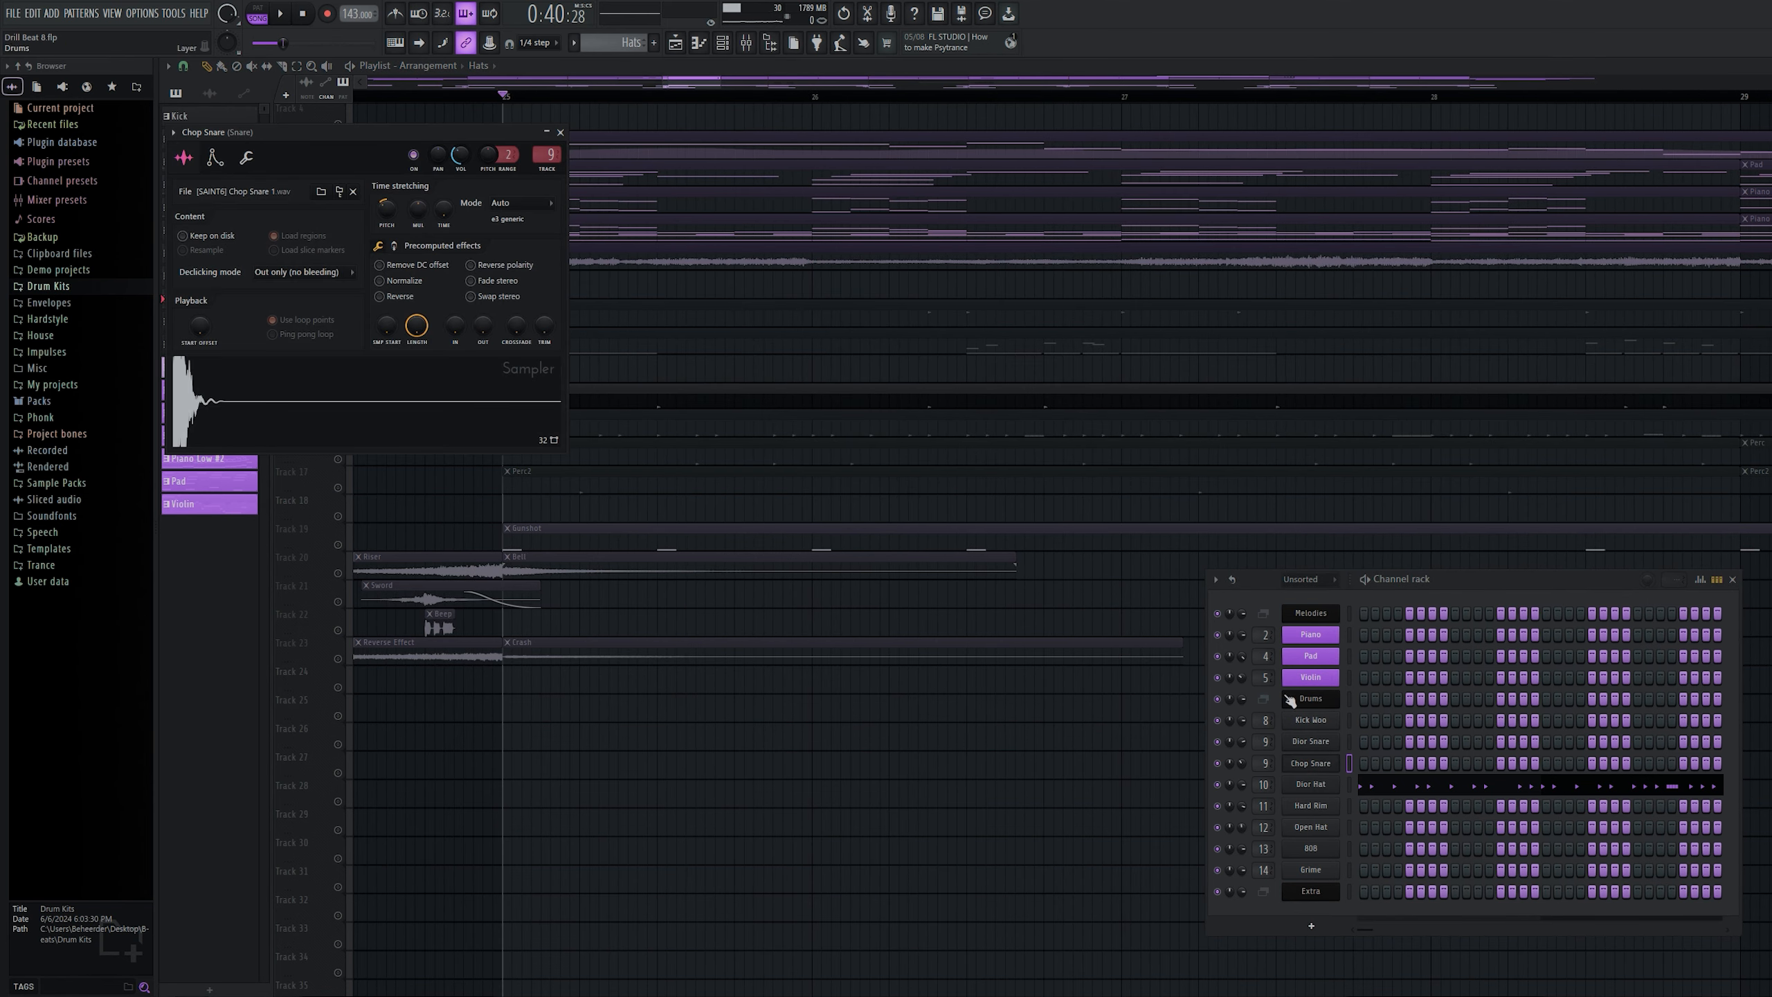
click(560, 132)
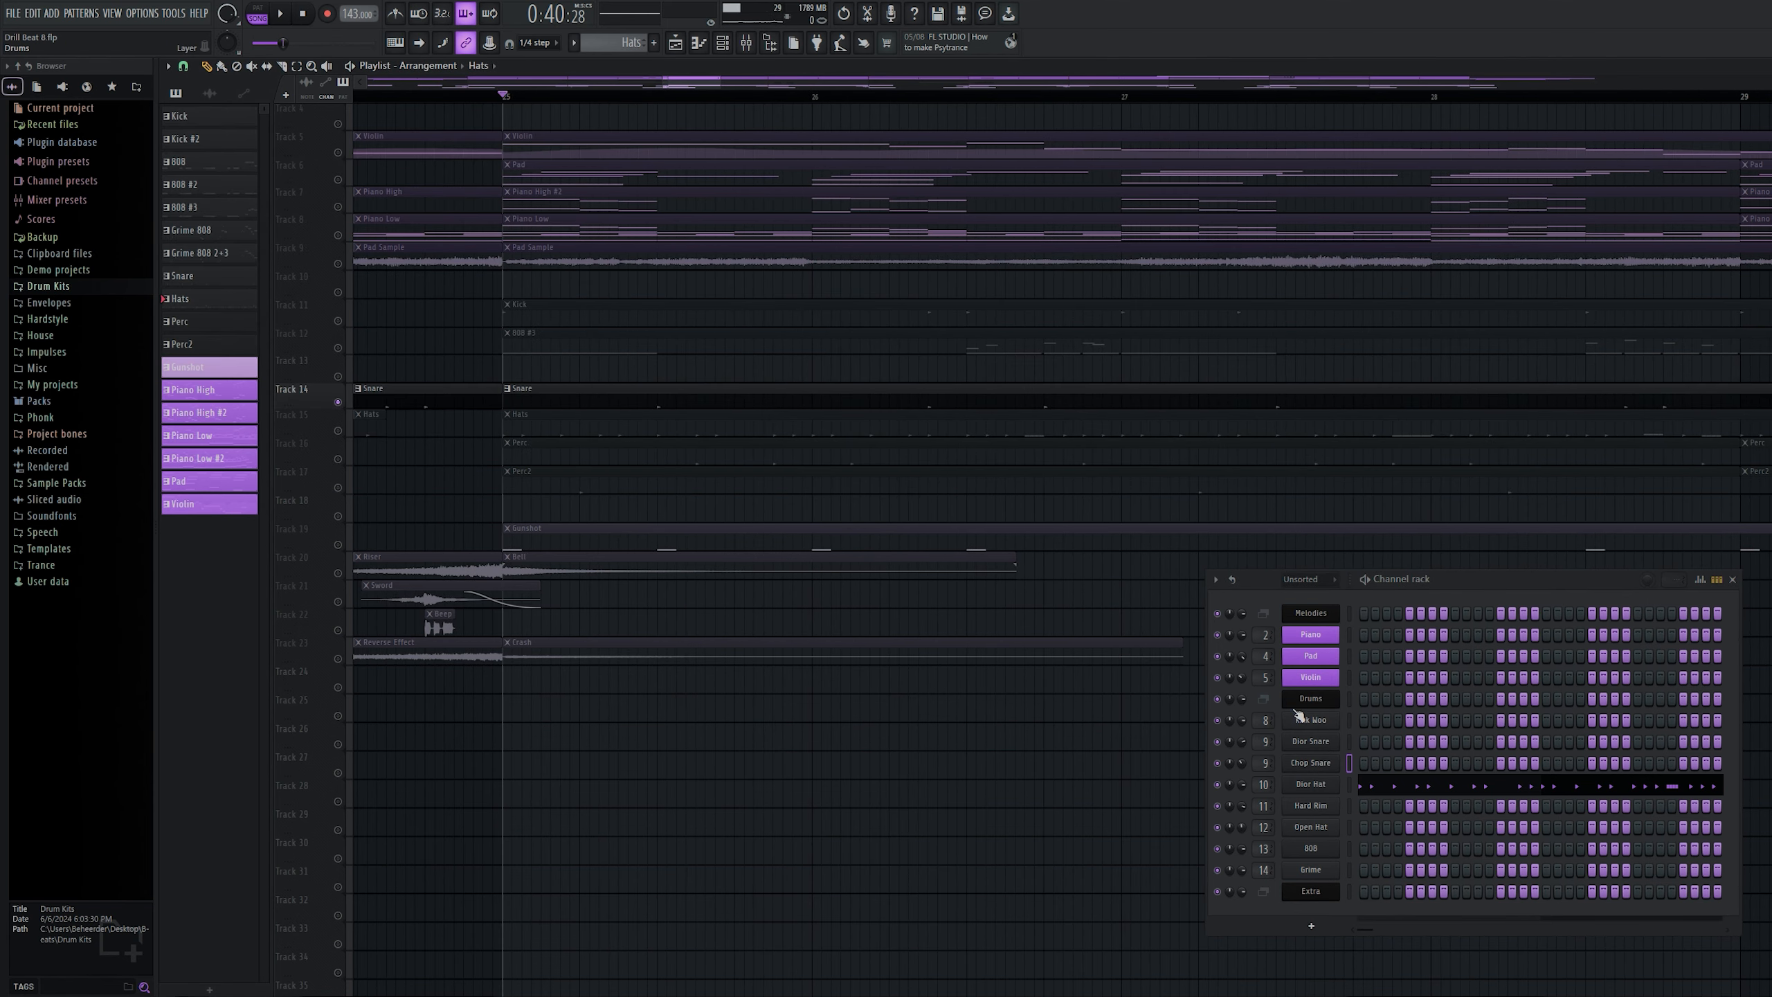
click(1311, 740)
click(691, 262)
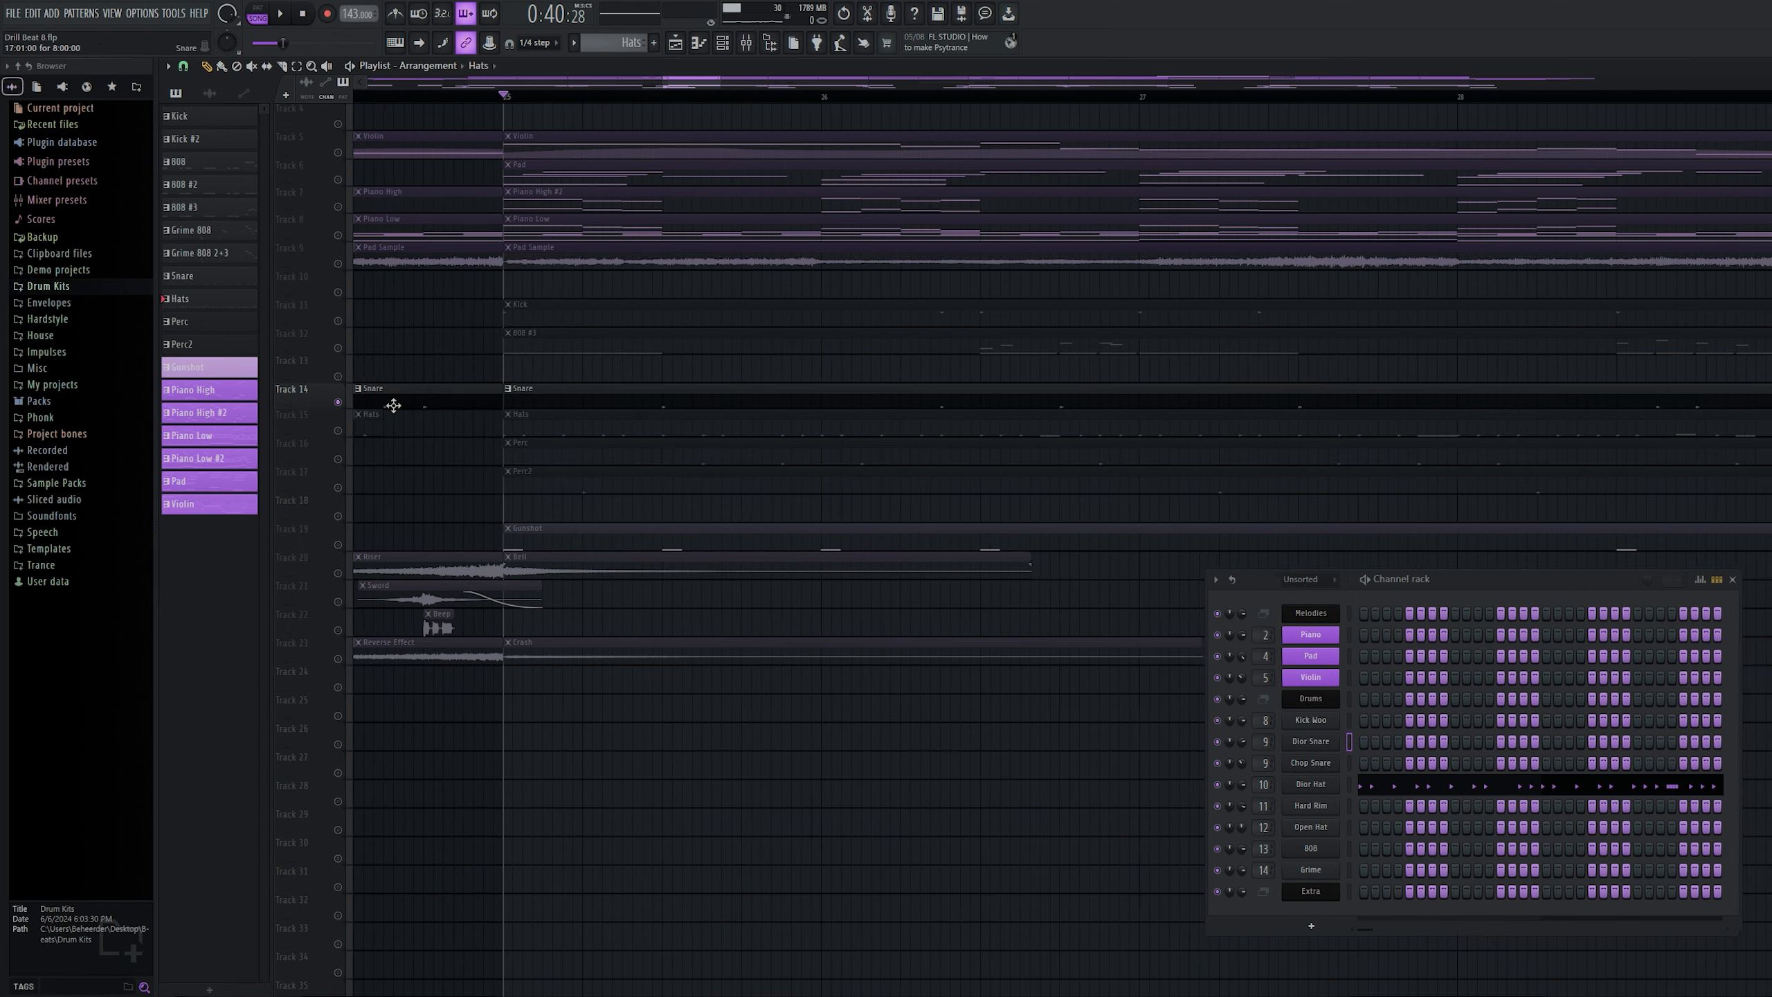
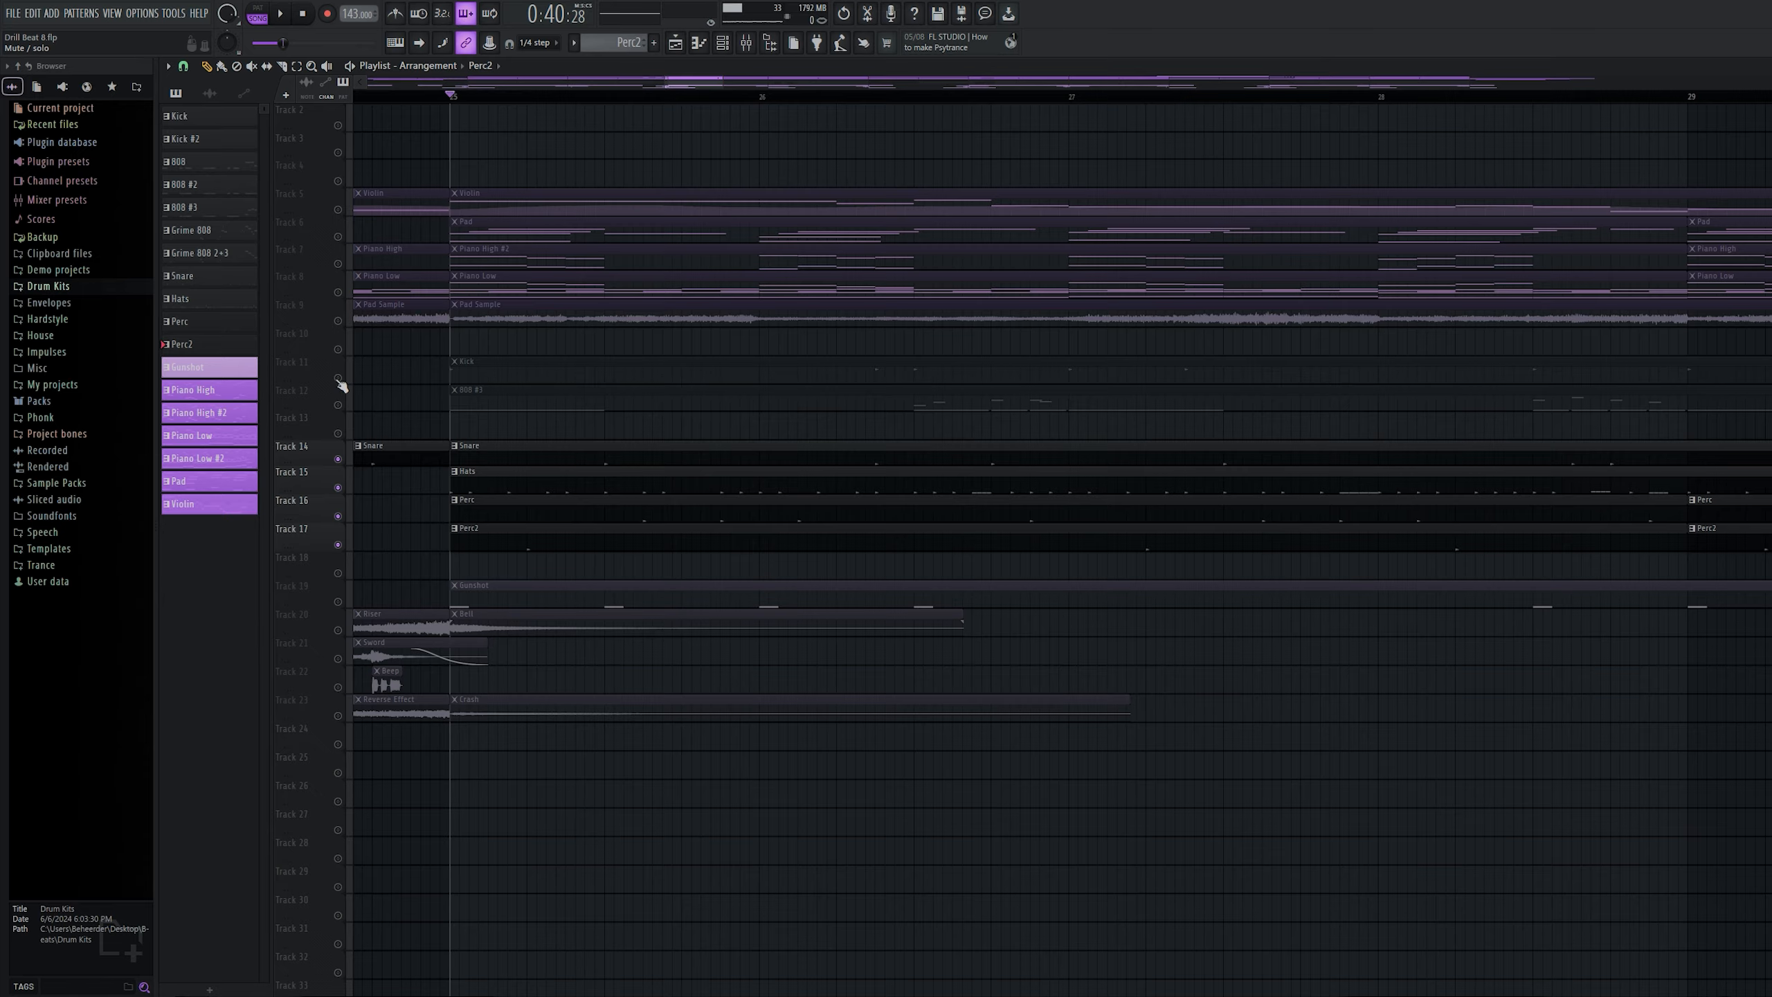
Solo the Kick track and play its pattern in the piano roll
right_click(339, 379)
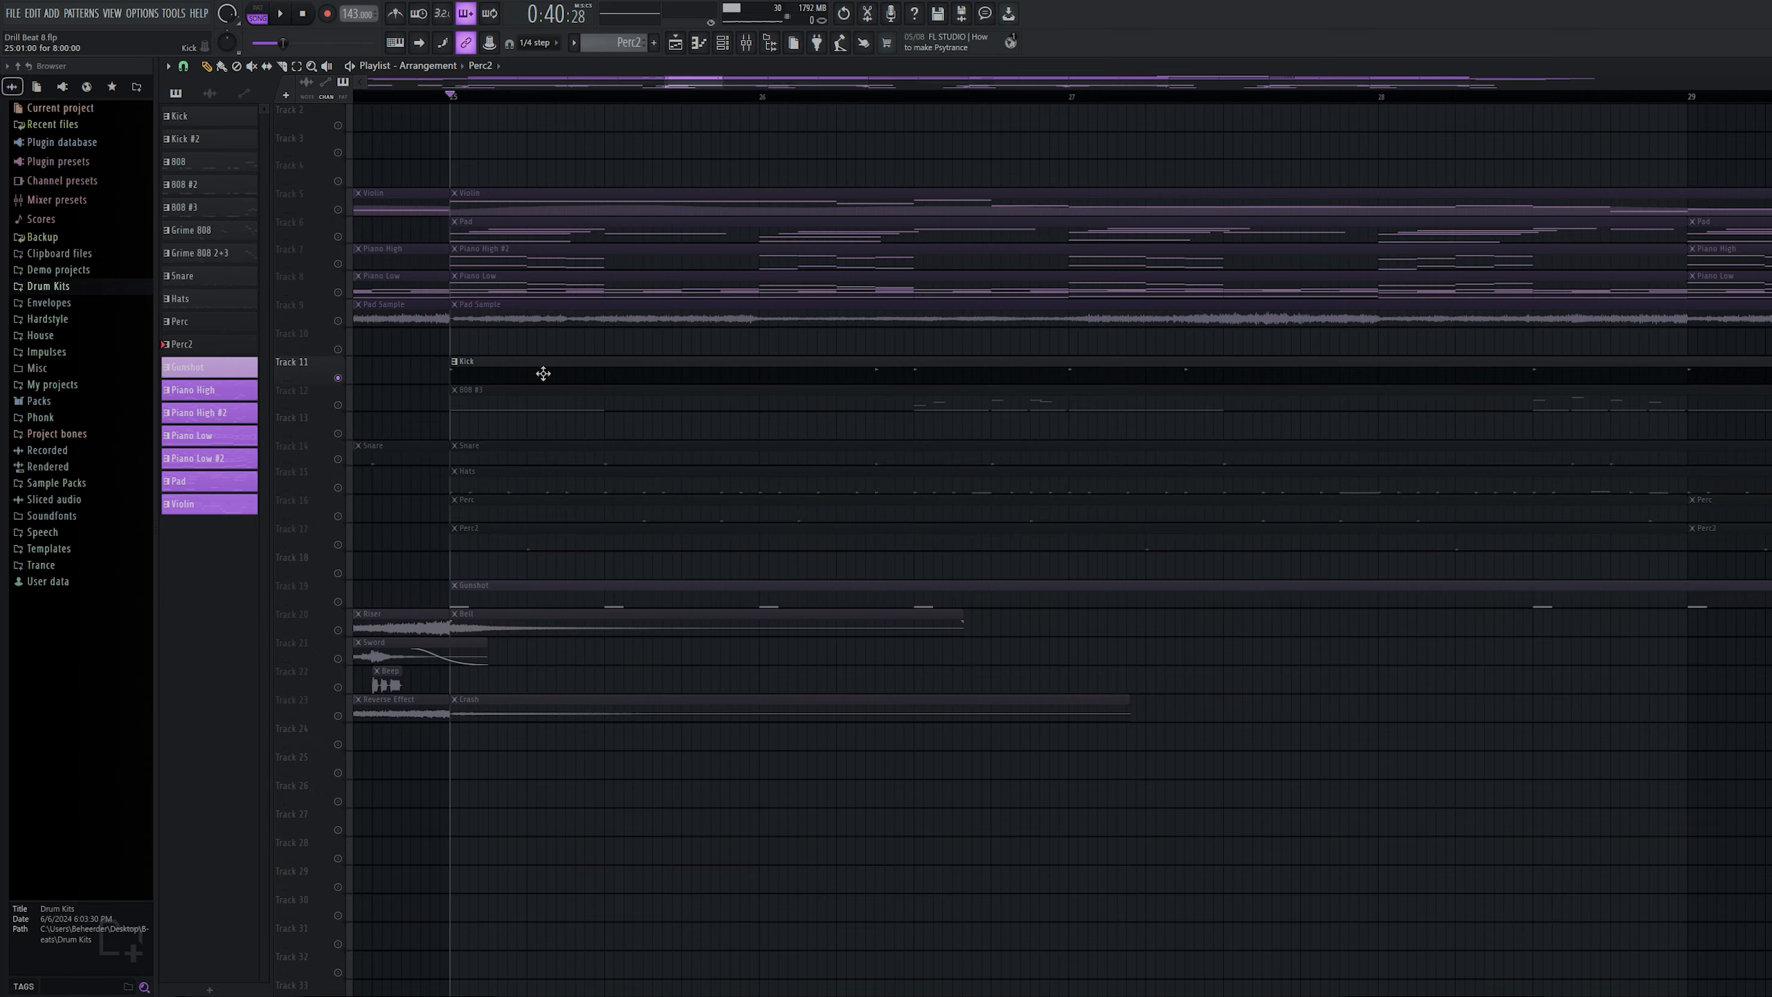
double_click(531, 373)
scroll(552, 380, down, 2)
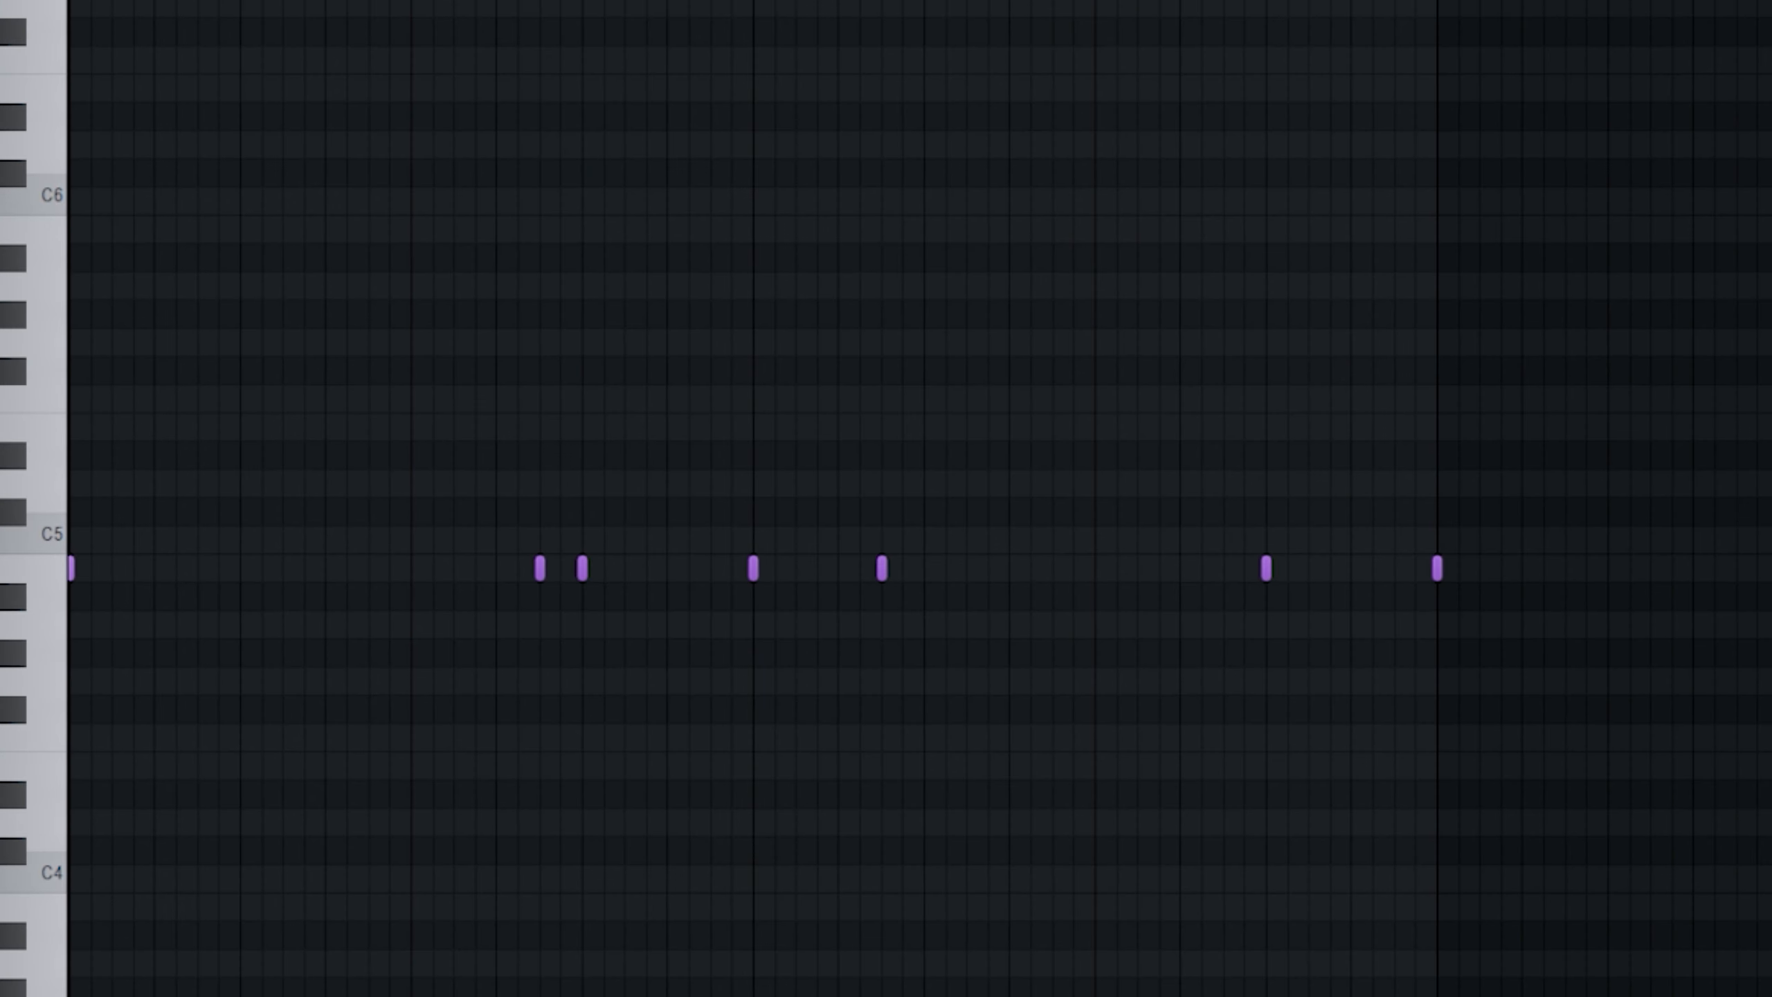
key(space)
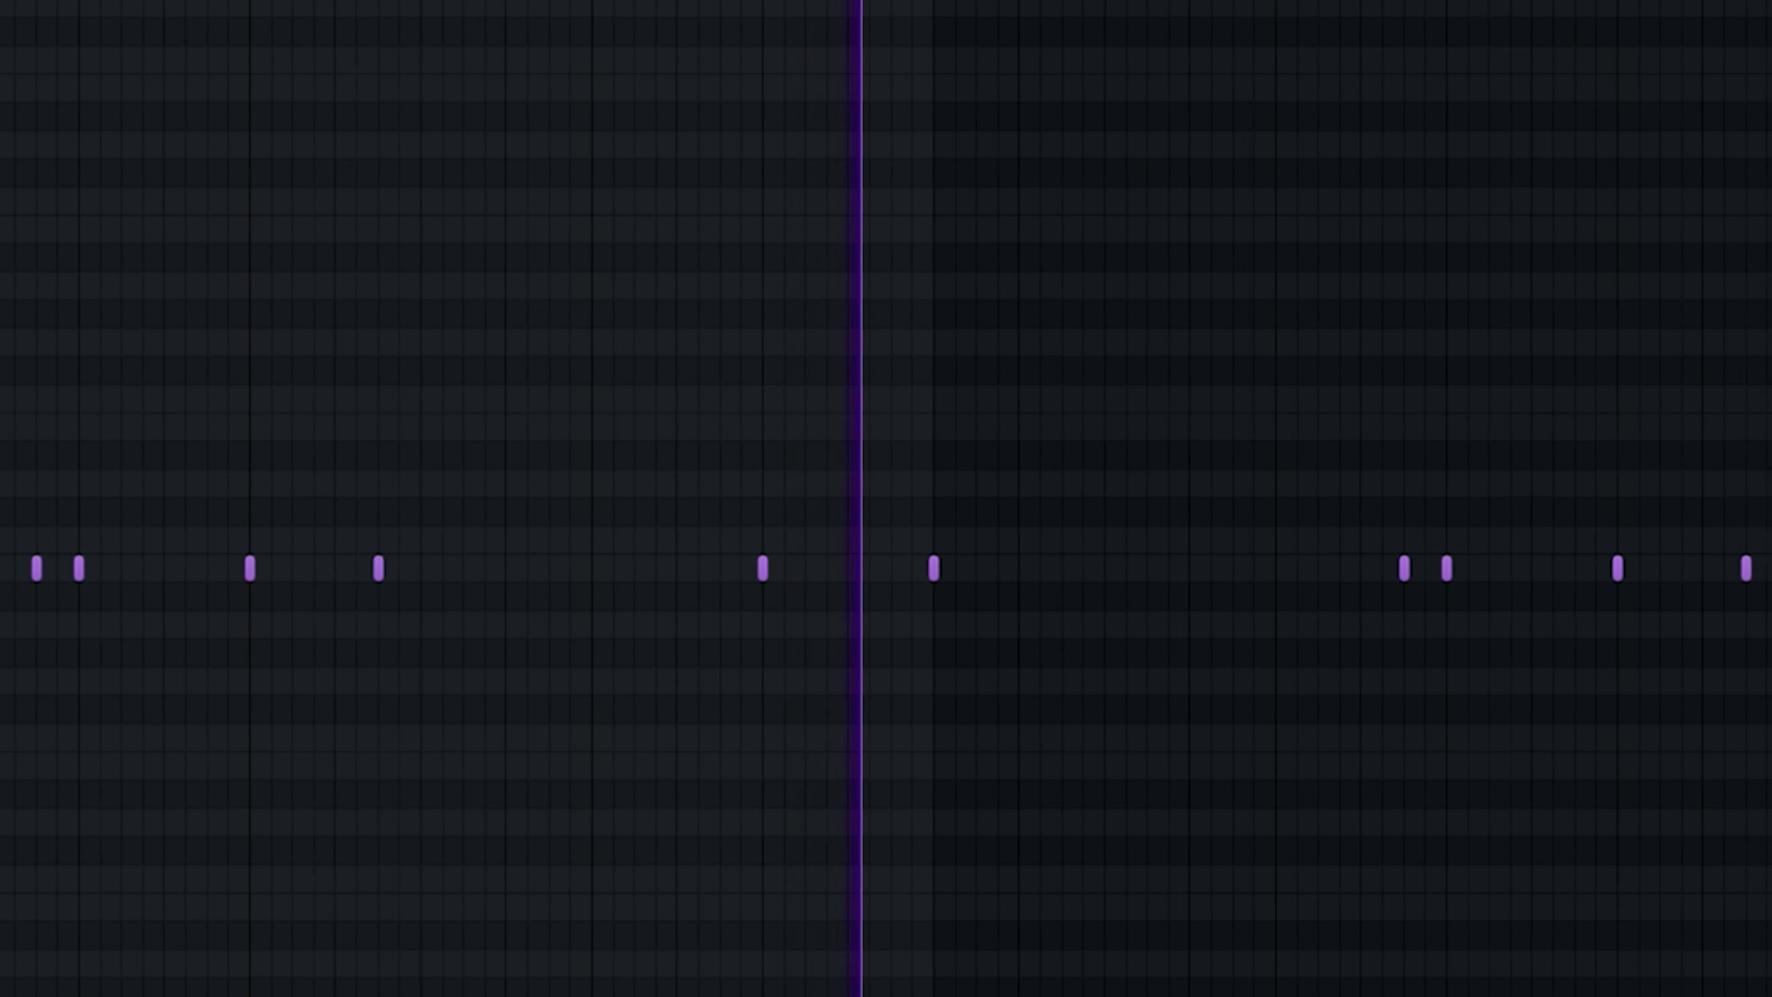
Select all notes of the Kick Woo pattern
key(ctrl+a)
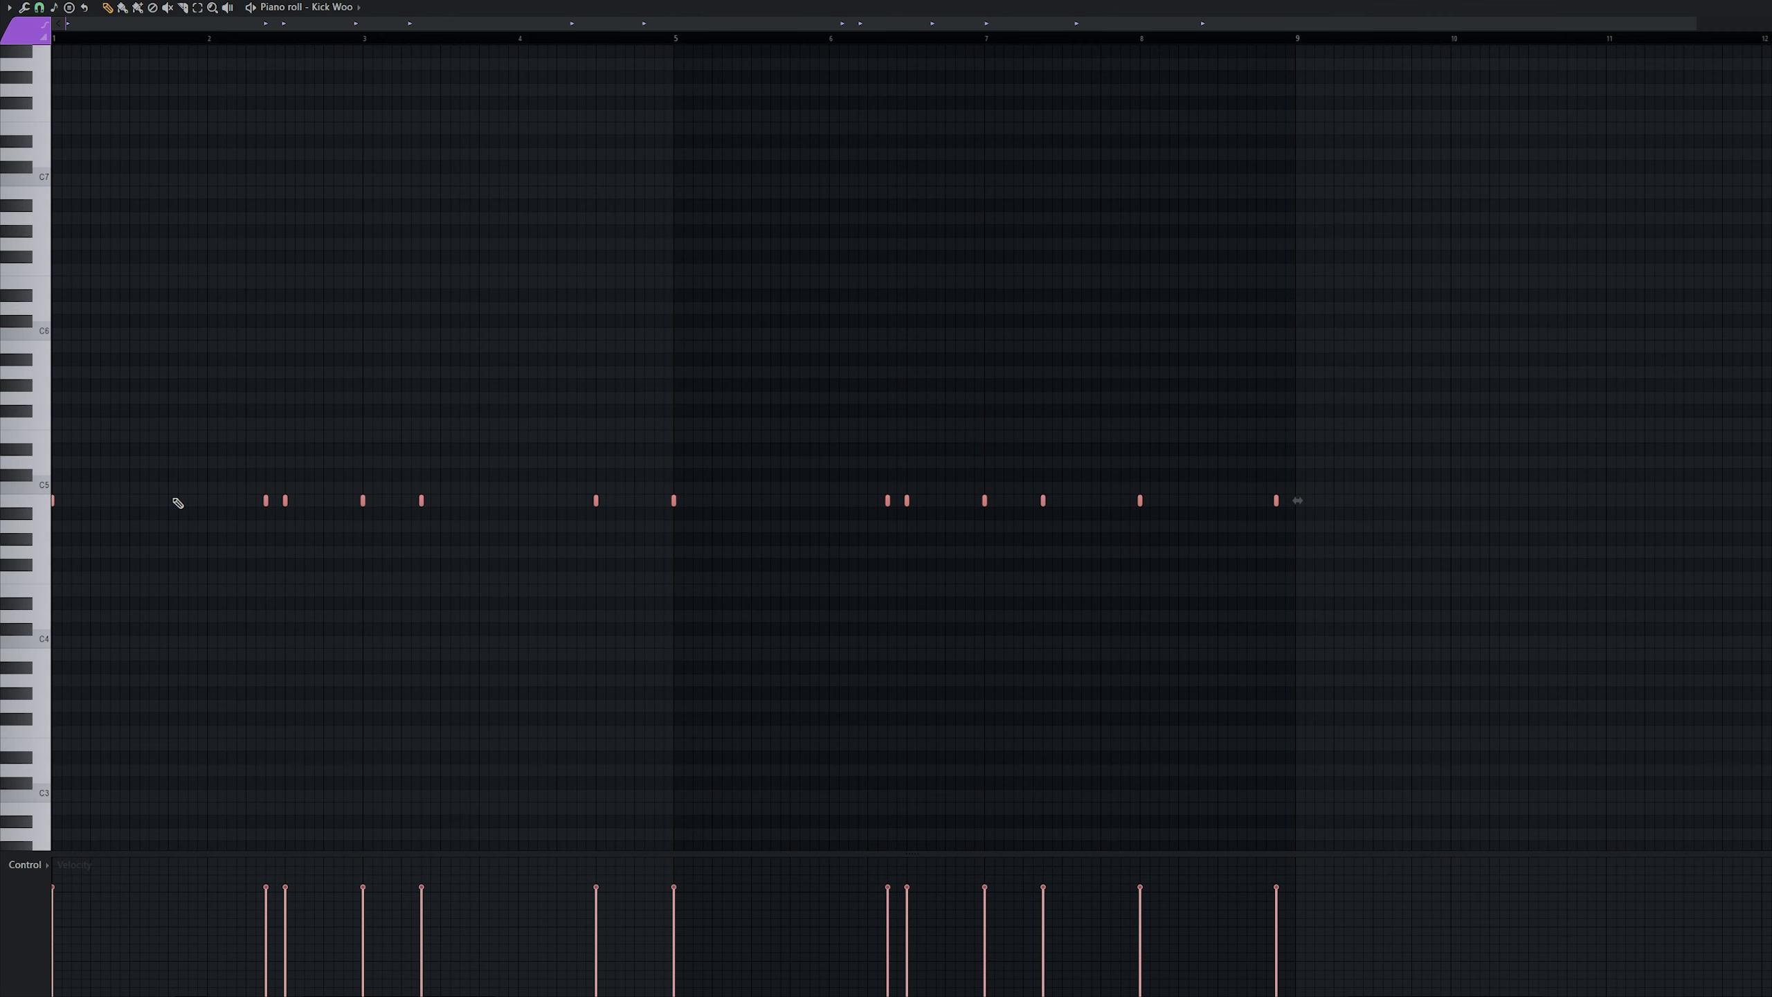
scroll(259, 521, up, 2)
drag(114, 23, 56, 24)
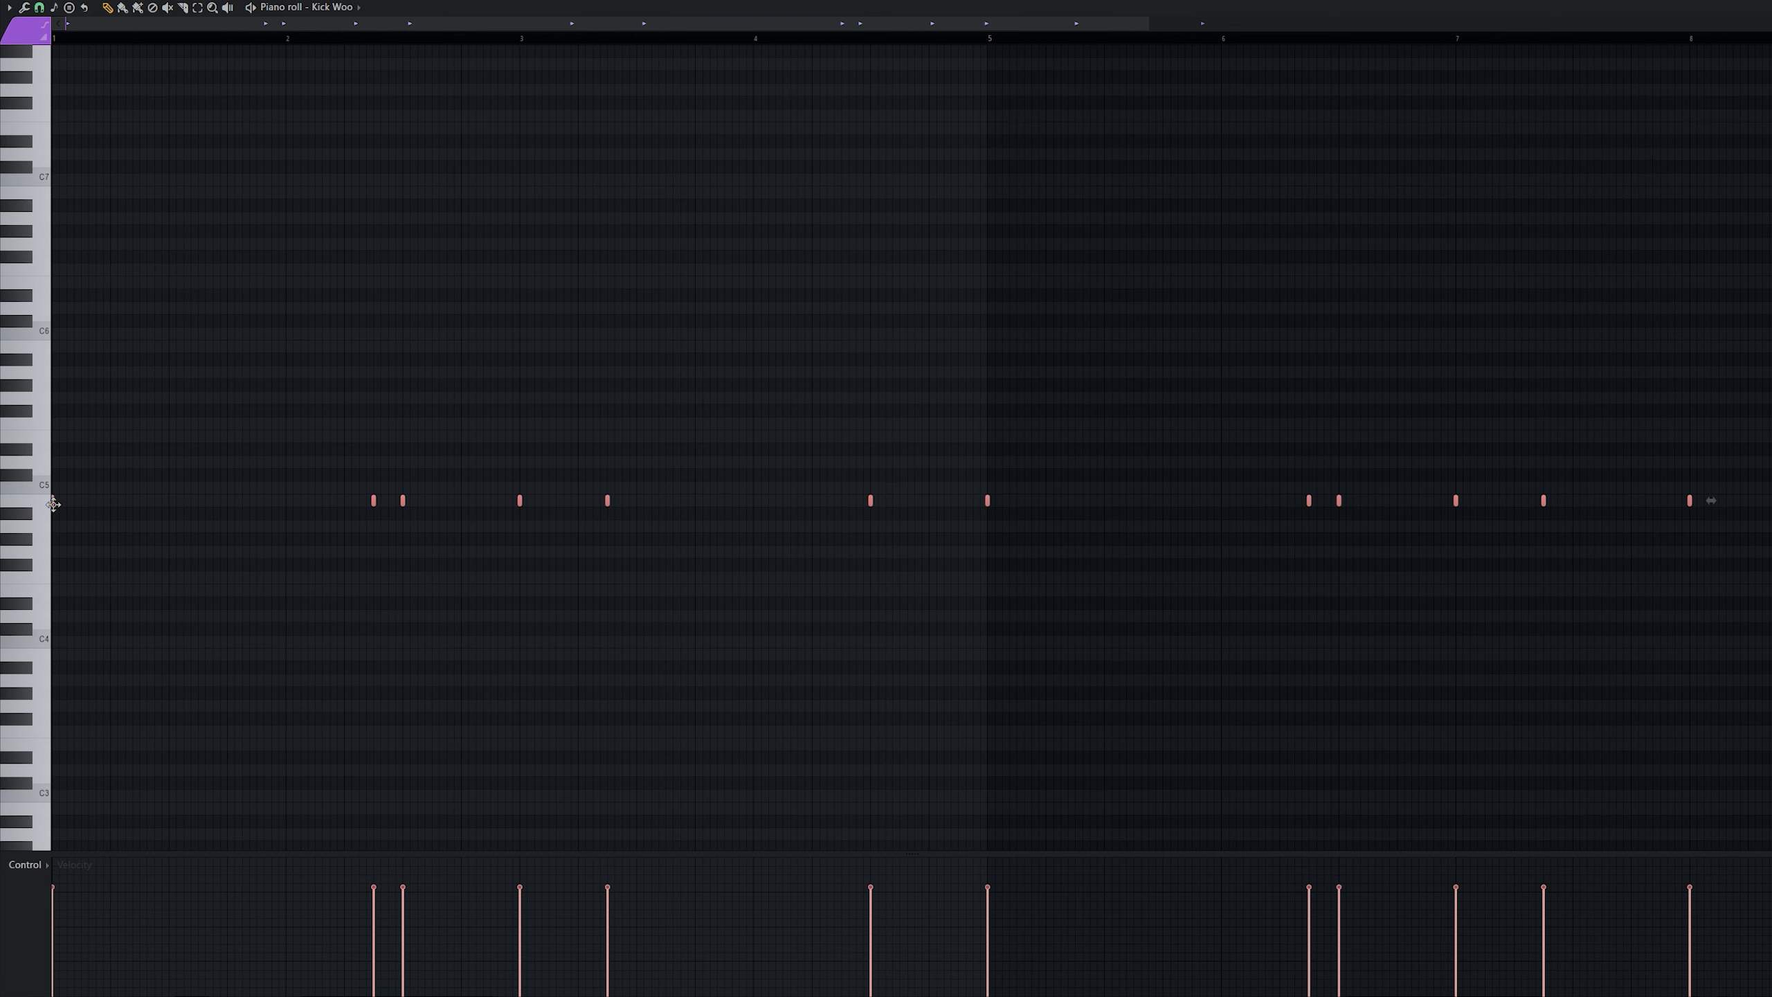
Deselect the Kick Woo notes, open the 808 pattern in the piano roll and play it
mouse_move(54, 502)
mouse_down()
mouse_move(51, 448)
mouse_move(54, 530)
mouse_move(43, 511)
mouse_up()
click(1020, 195)
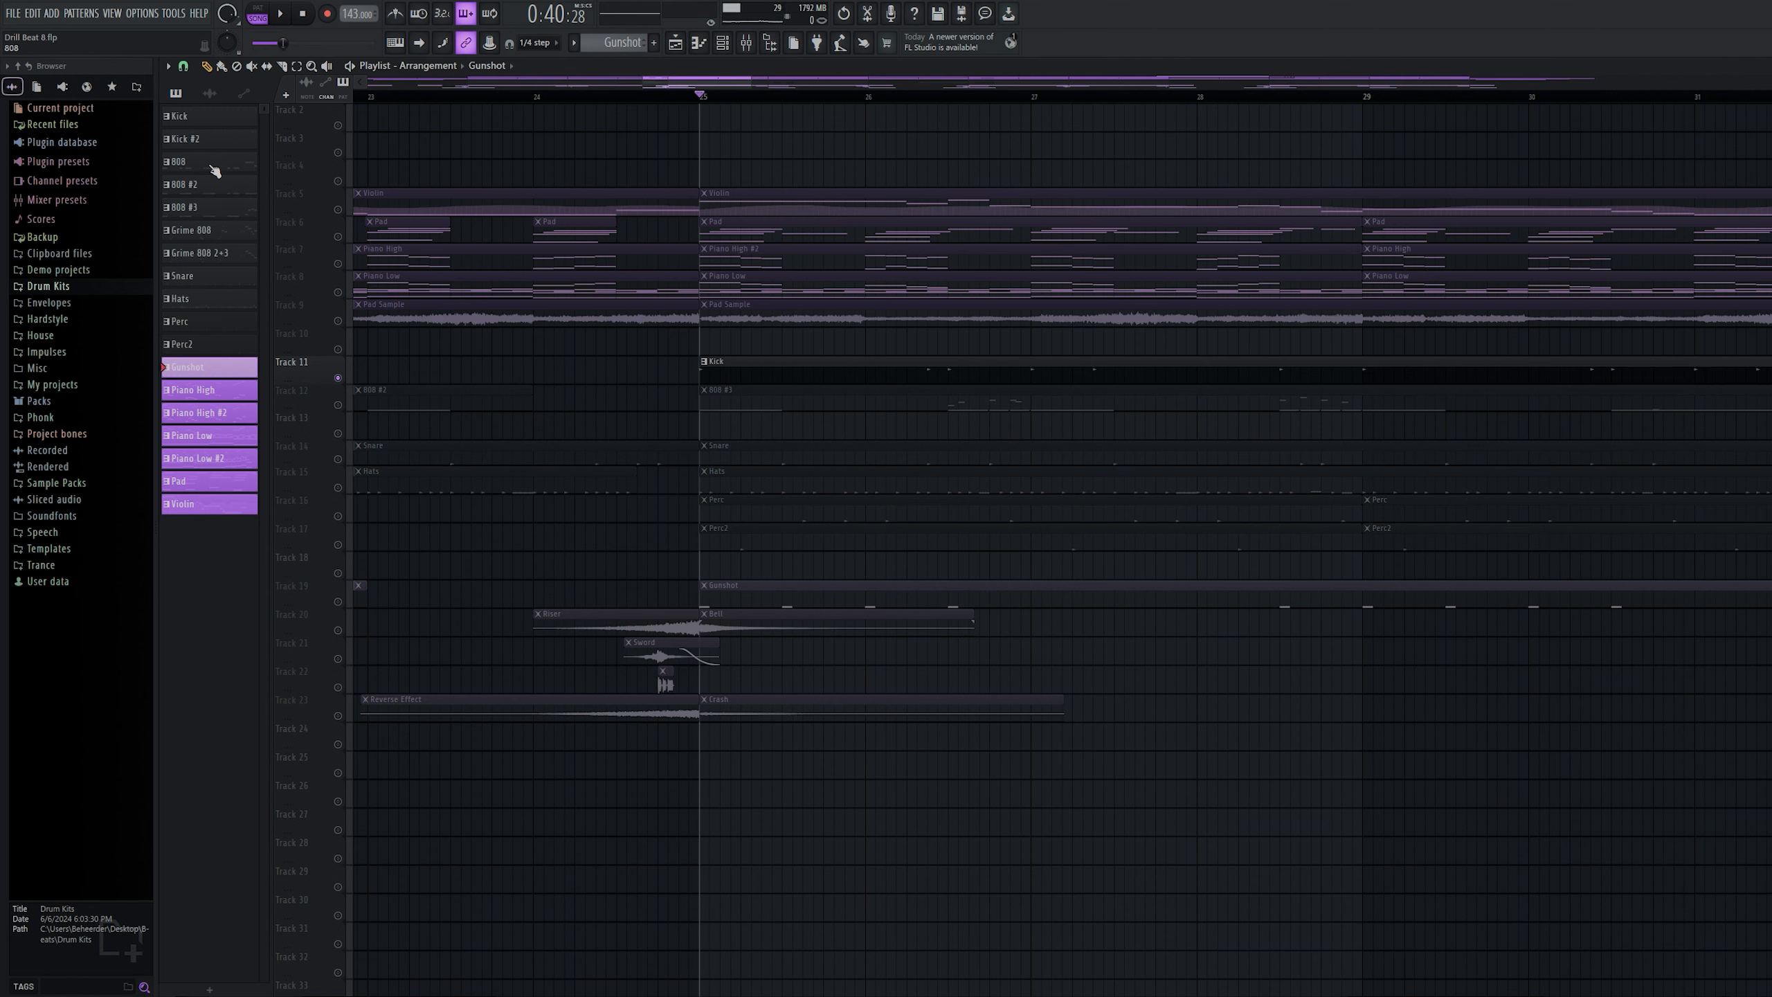
click(214, 171)
click(225, 187)
scroll(896, 299, down, 5)
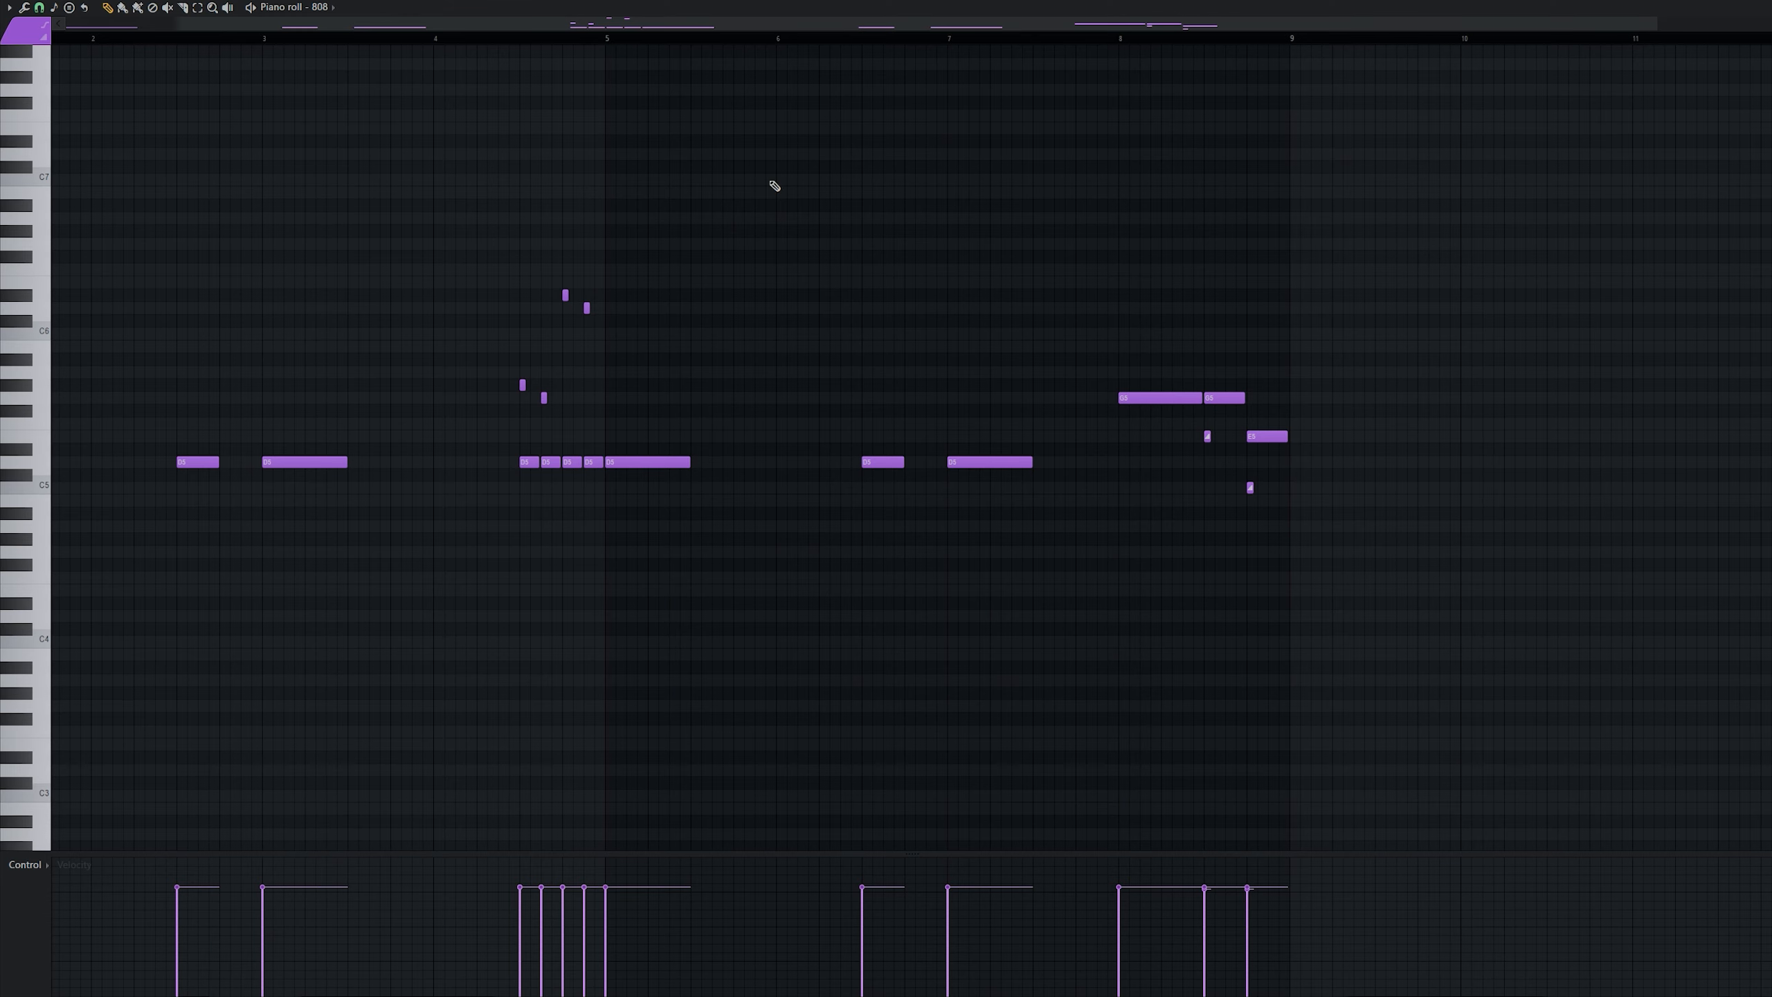
scroll(526, 240, down, 1)
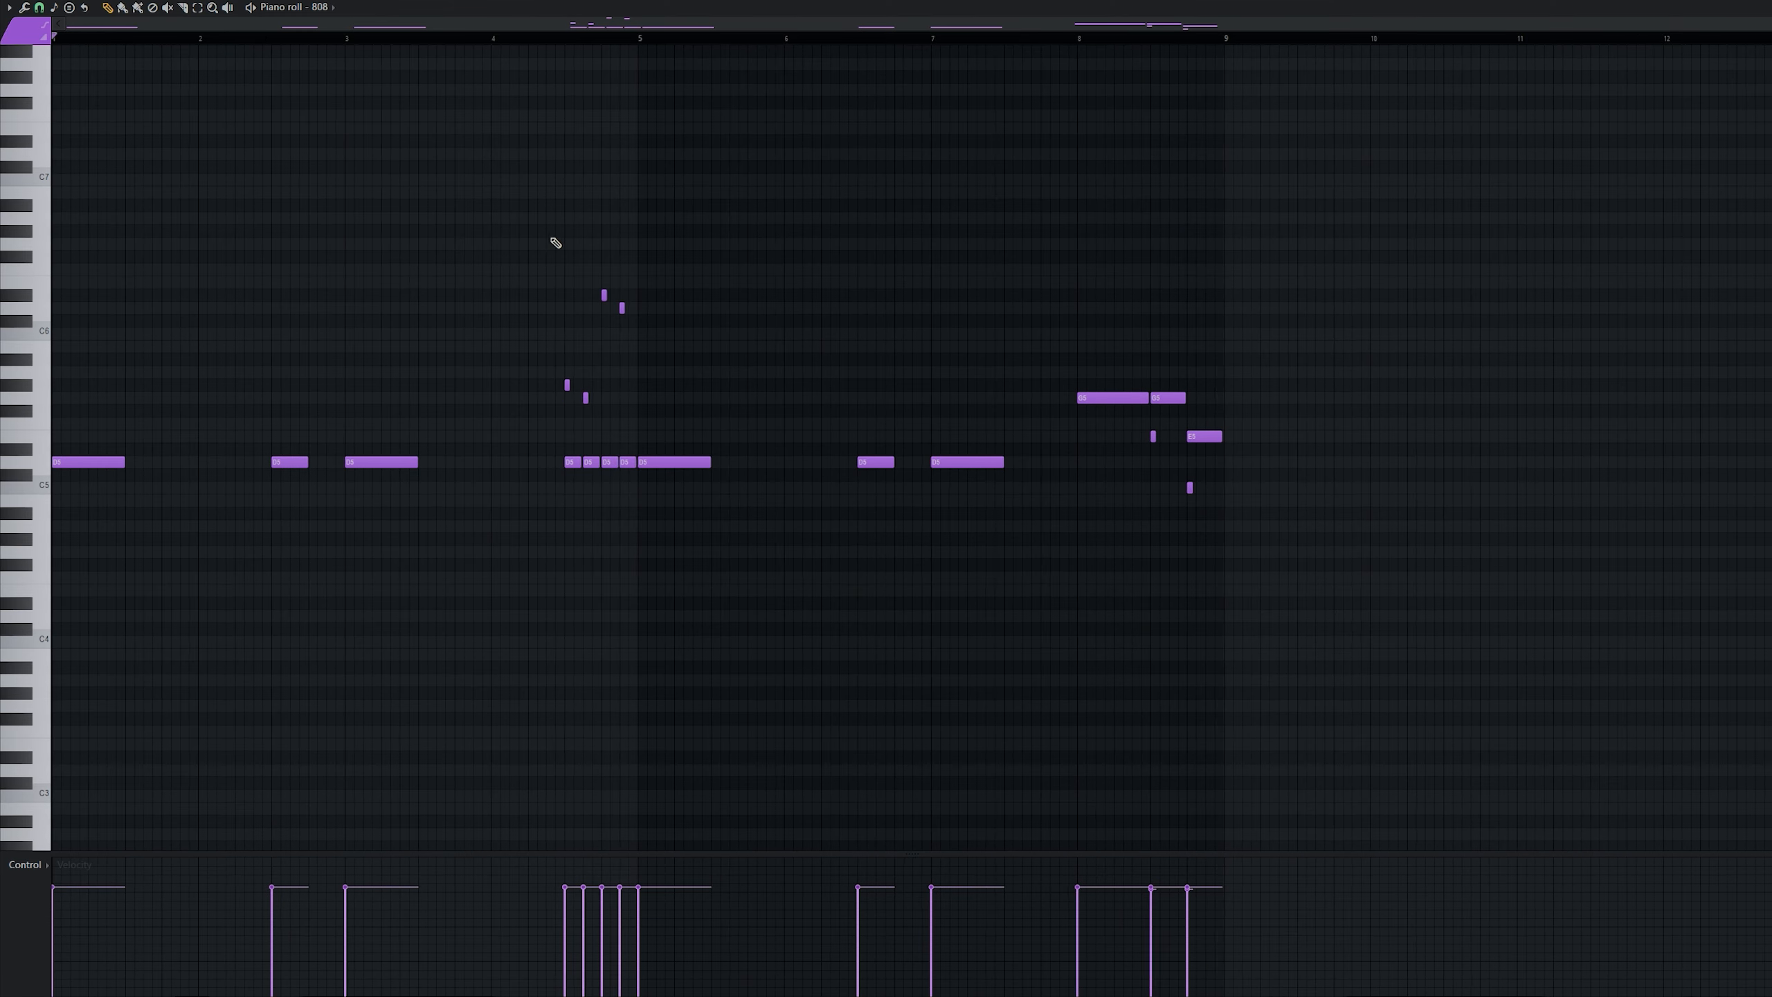
key(space)
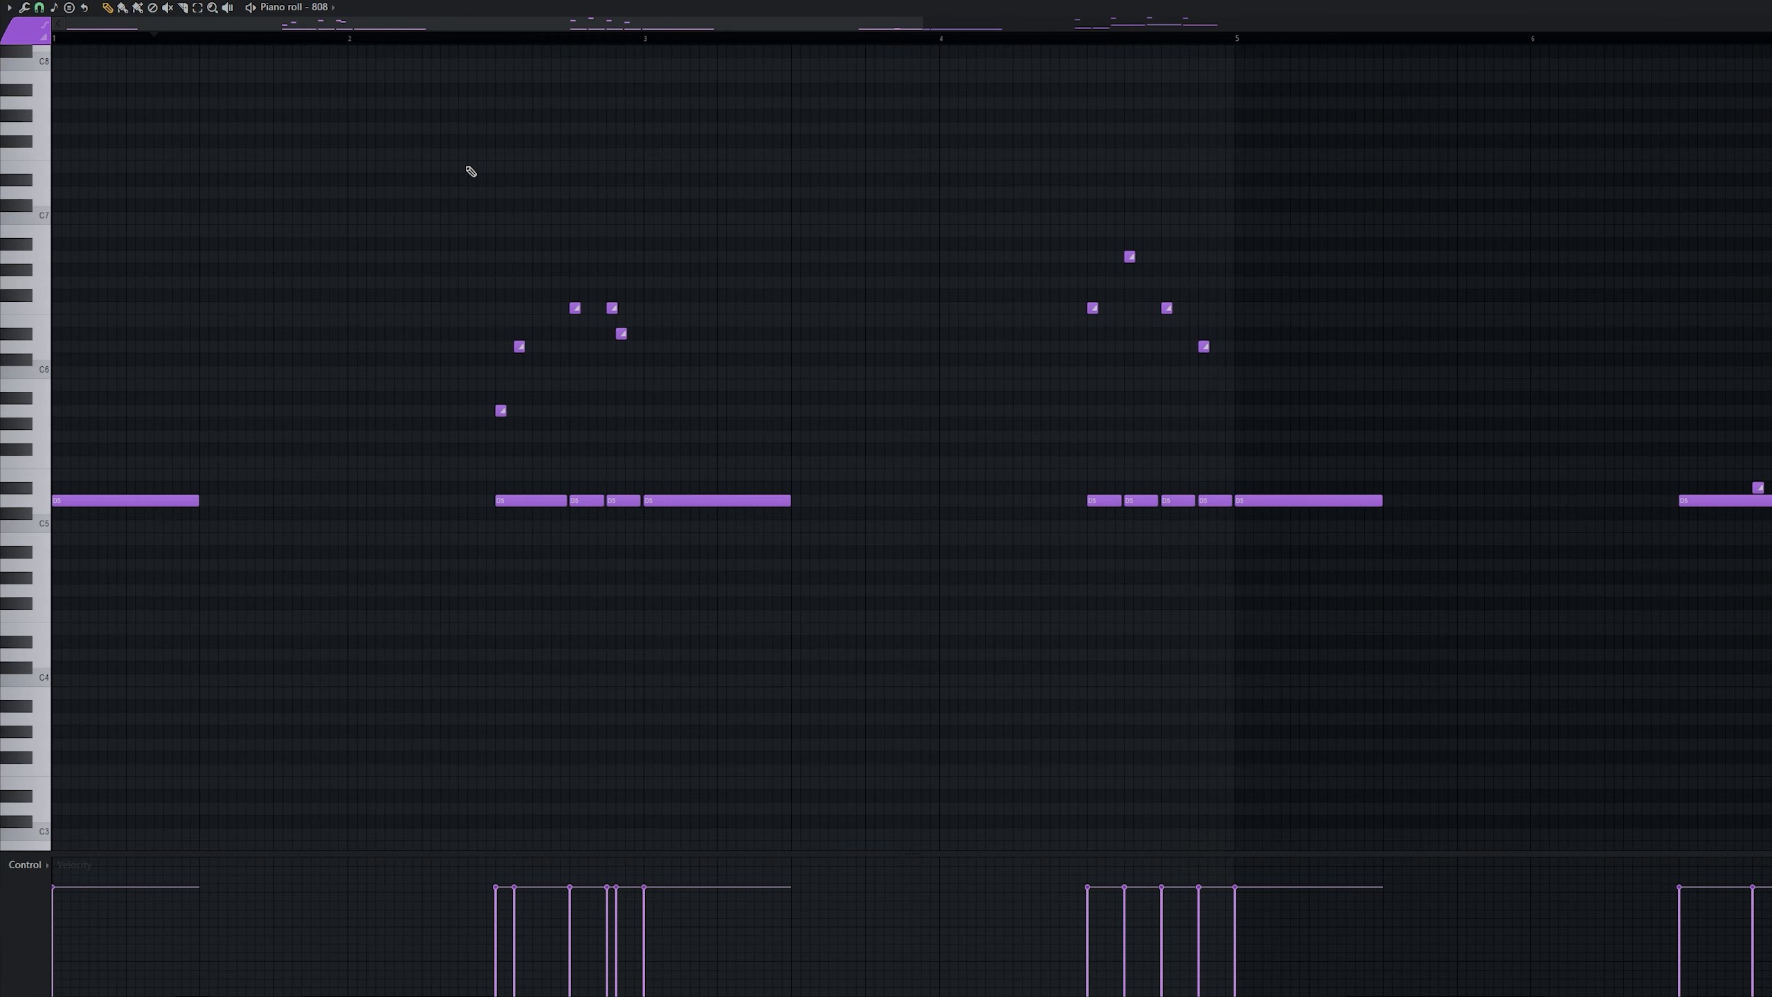
Try lengthening the three 808 bass notes leading up to bar 3 so they touch, and play the passage
scroll(462, 164, up, 4)
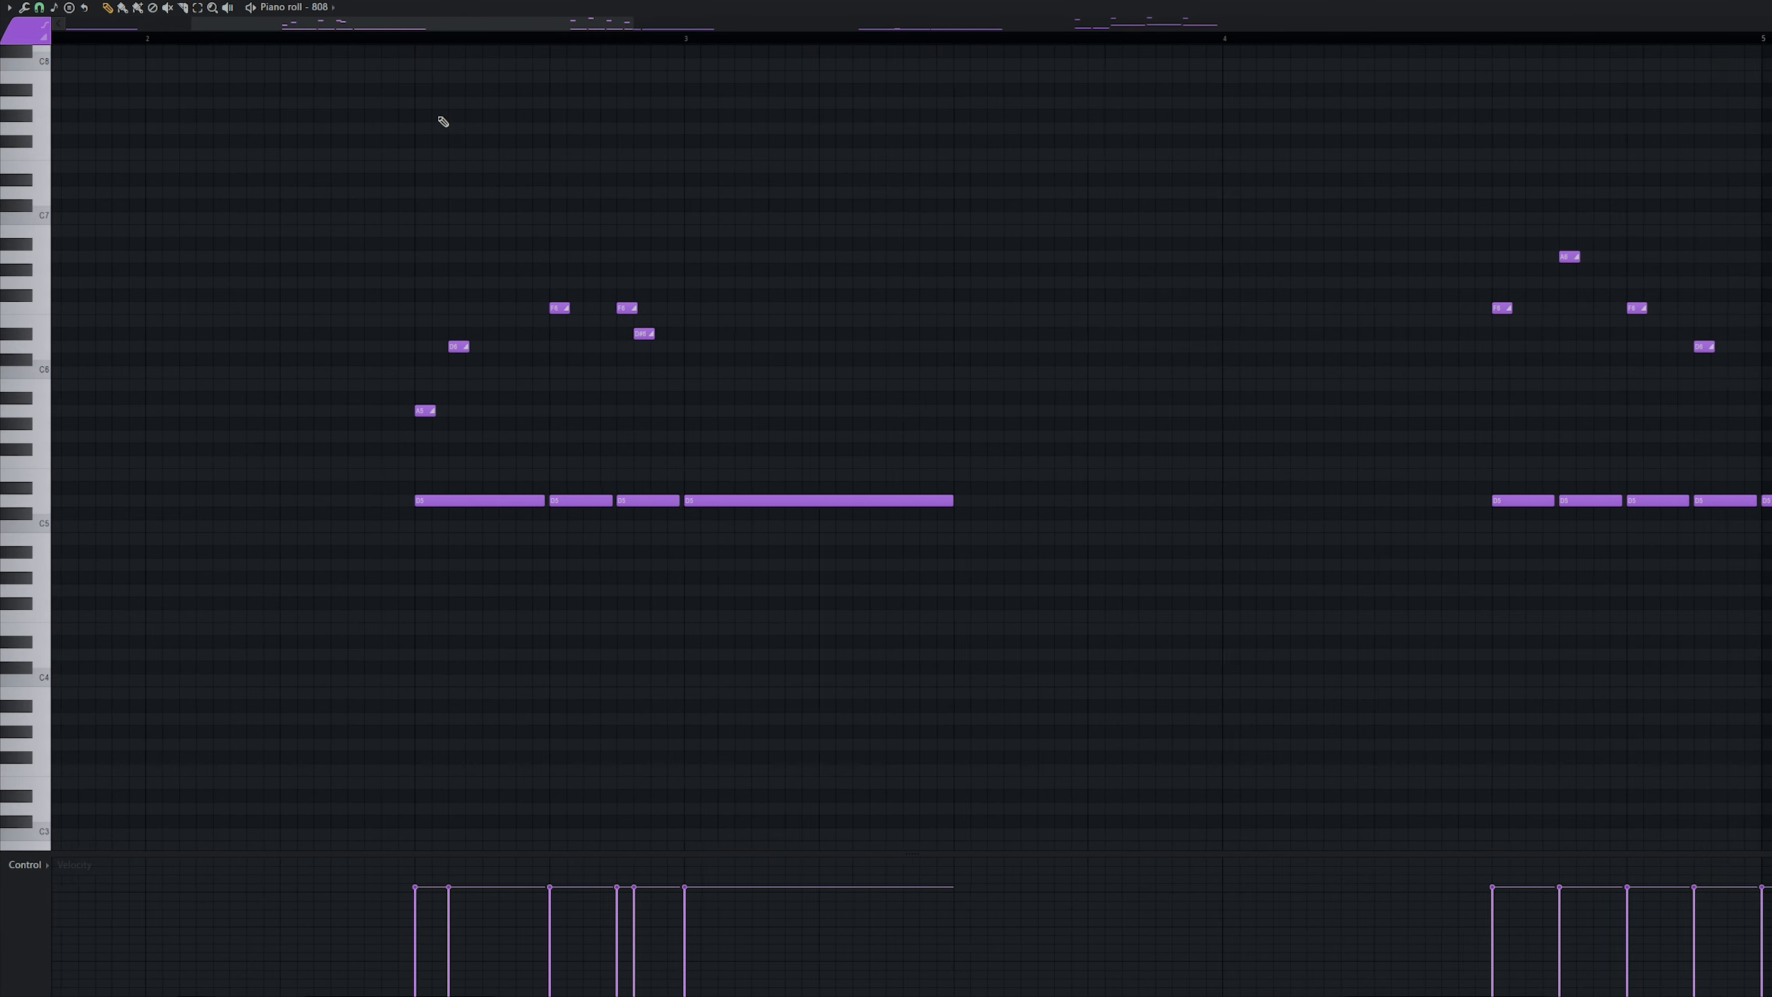
scroll(429, 98, down, 1)
scroll(551, 244, up, 4)
drag(782, 478, 197, 522)
scroll(197, 522, up, 2)
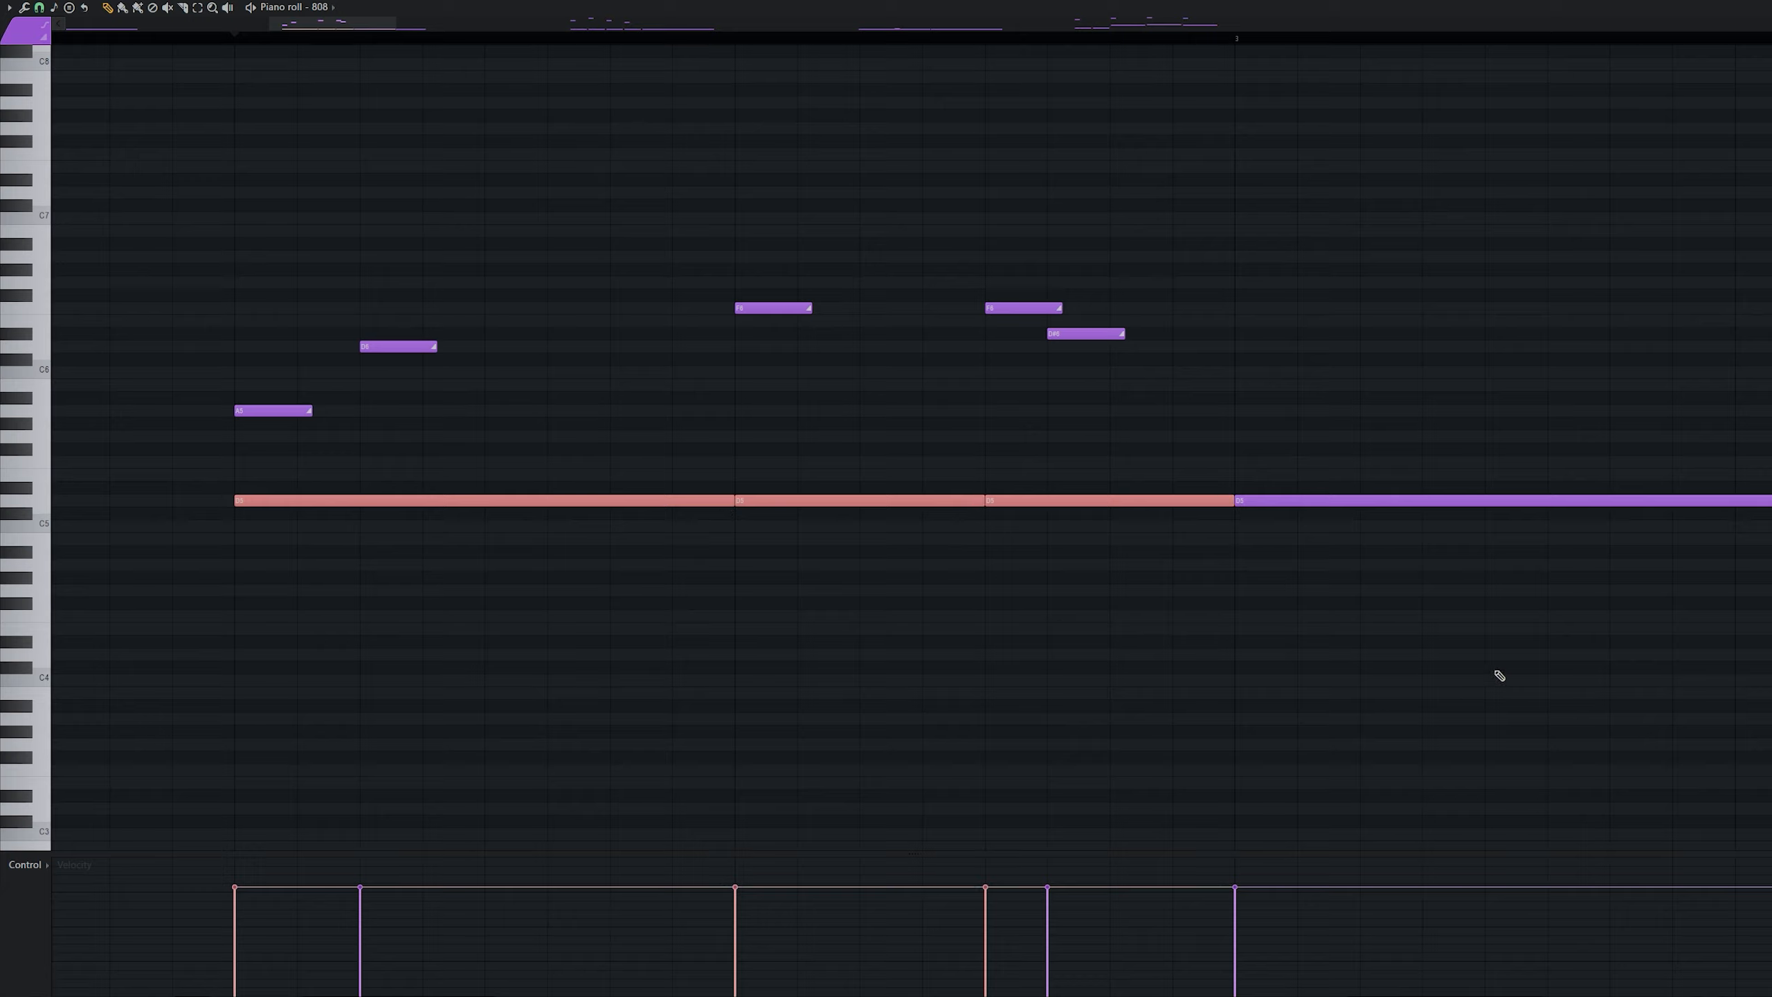
key(space)
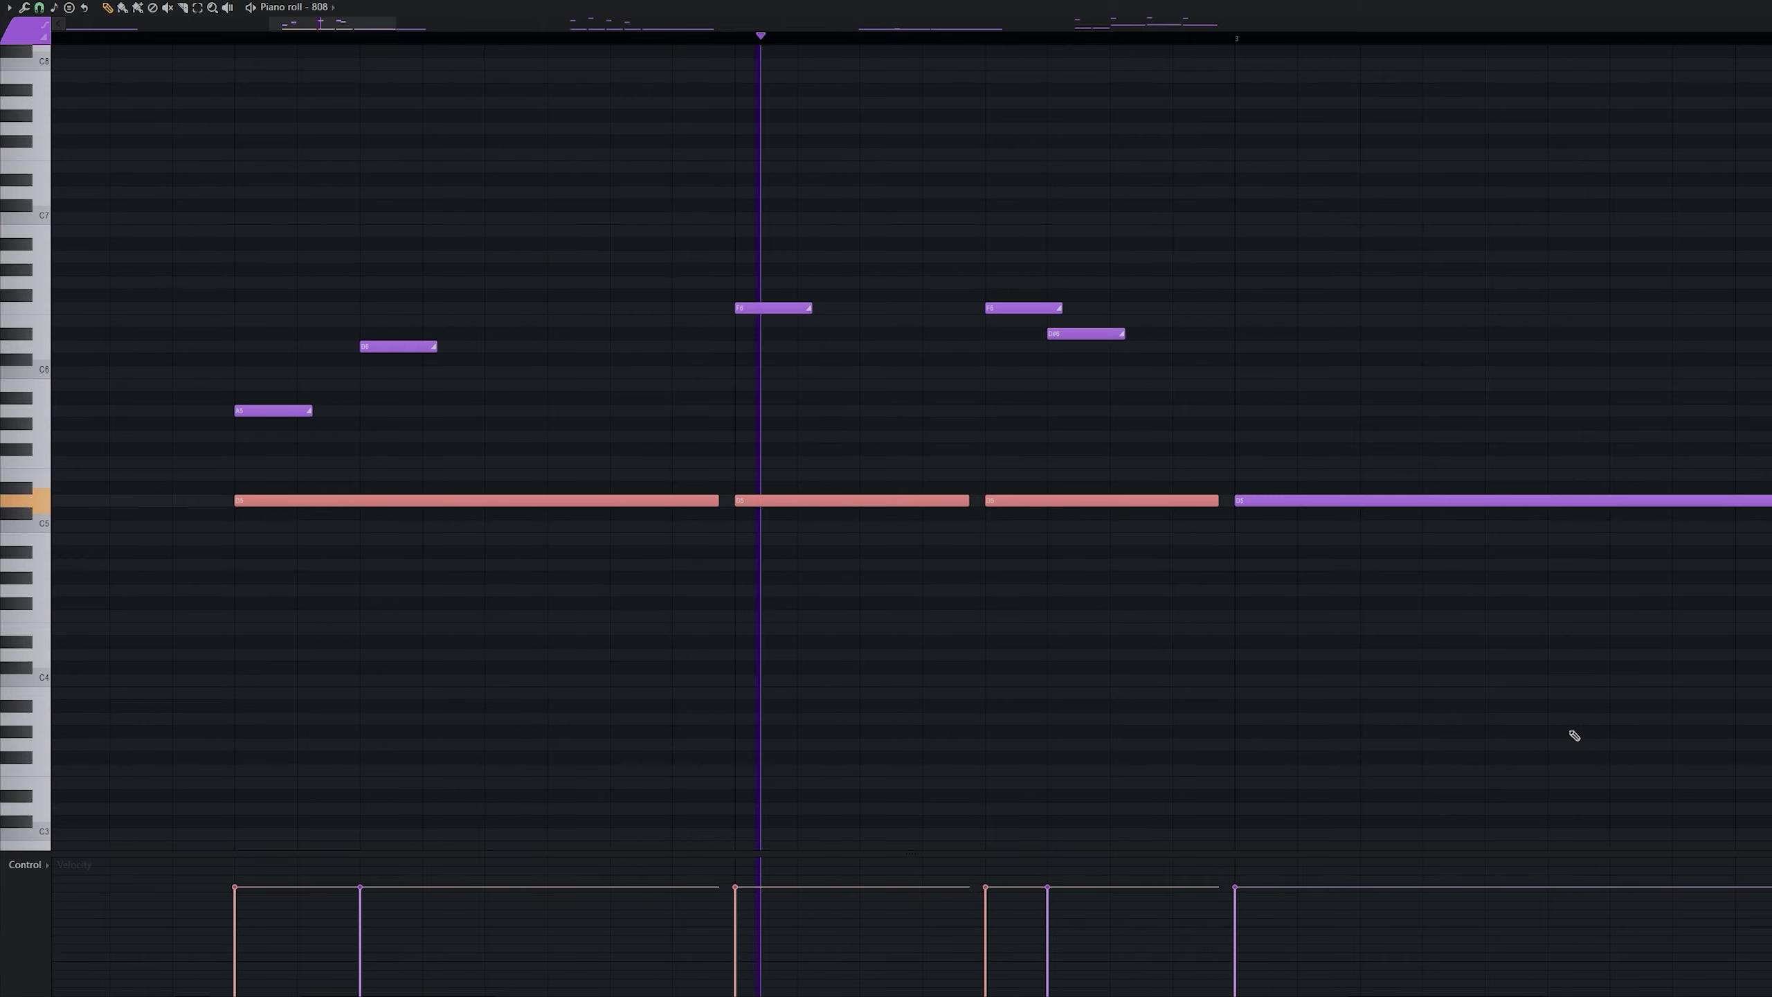
Try replacing the first slide note before bar 3 with the second one at its start, play the result and undo it
scroll(1038, 544, down, 2)
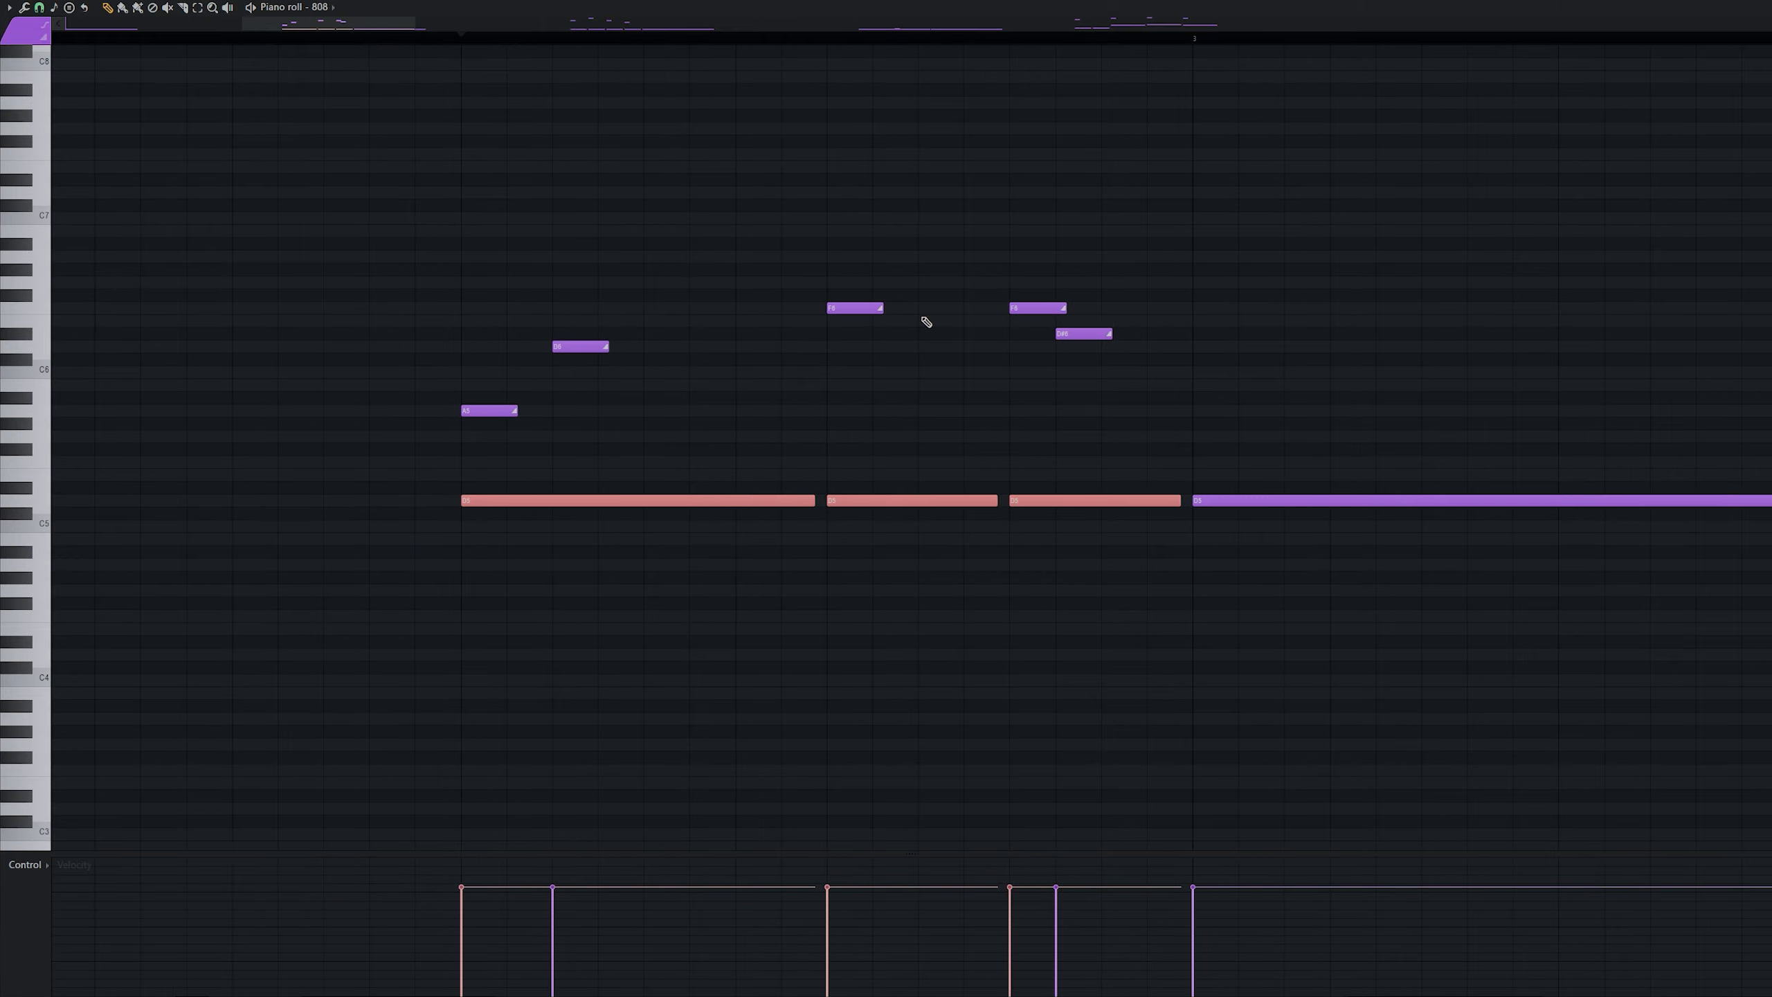
click(875, 408)
right_click(872, 413)
scroll(866, 425, down, 3)
scroll(704, 506, up, 2)
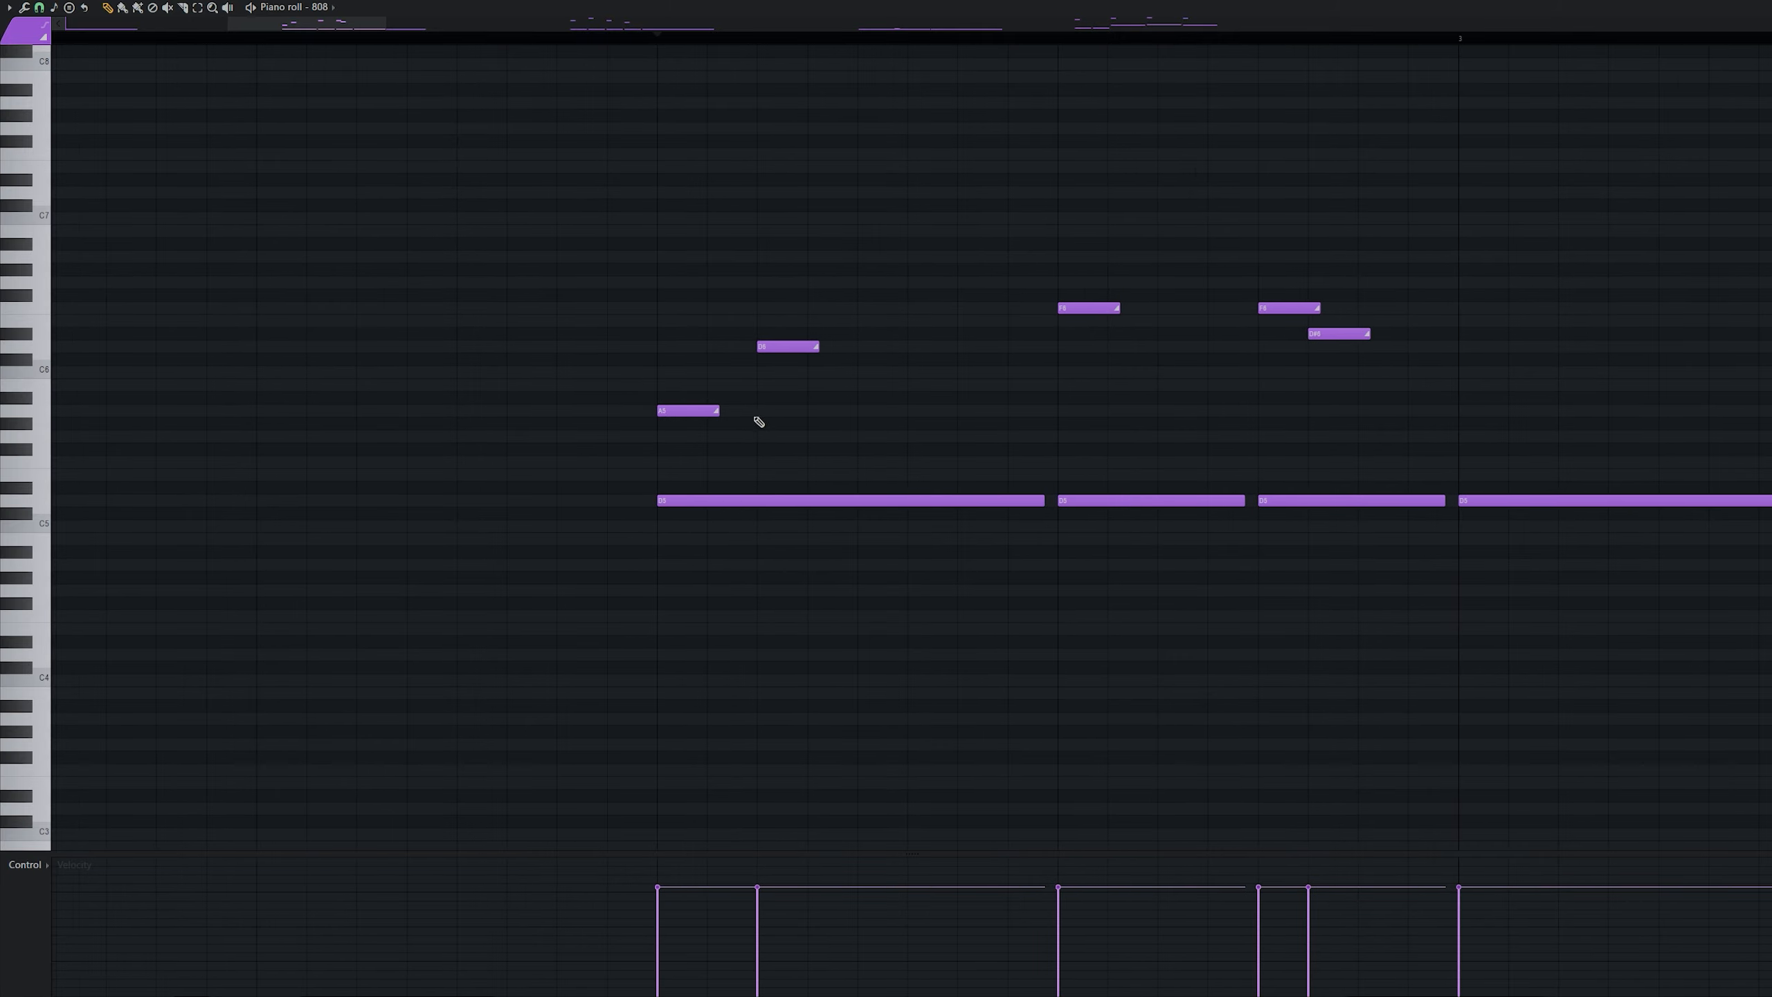
drag(787, 346, 687, 346)
right_click(688, 410)
key(space)
key(space)
key(ctrl+z)
key(ctrl+z)
Play the original slides, move the second slide note to the start of the first, delete the first and play again
key(space)
key(space)
drag(790, 346, 691, 349)
right_click(706, 413)
key(space)
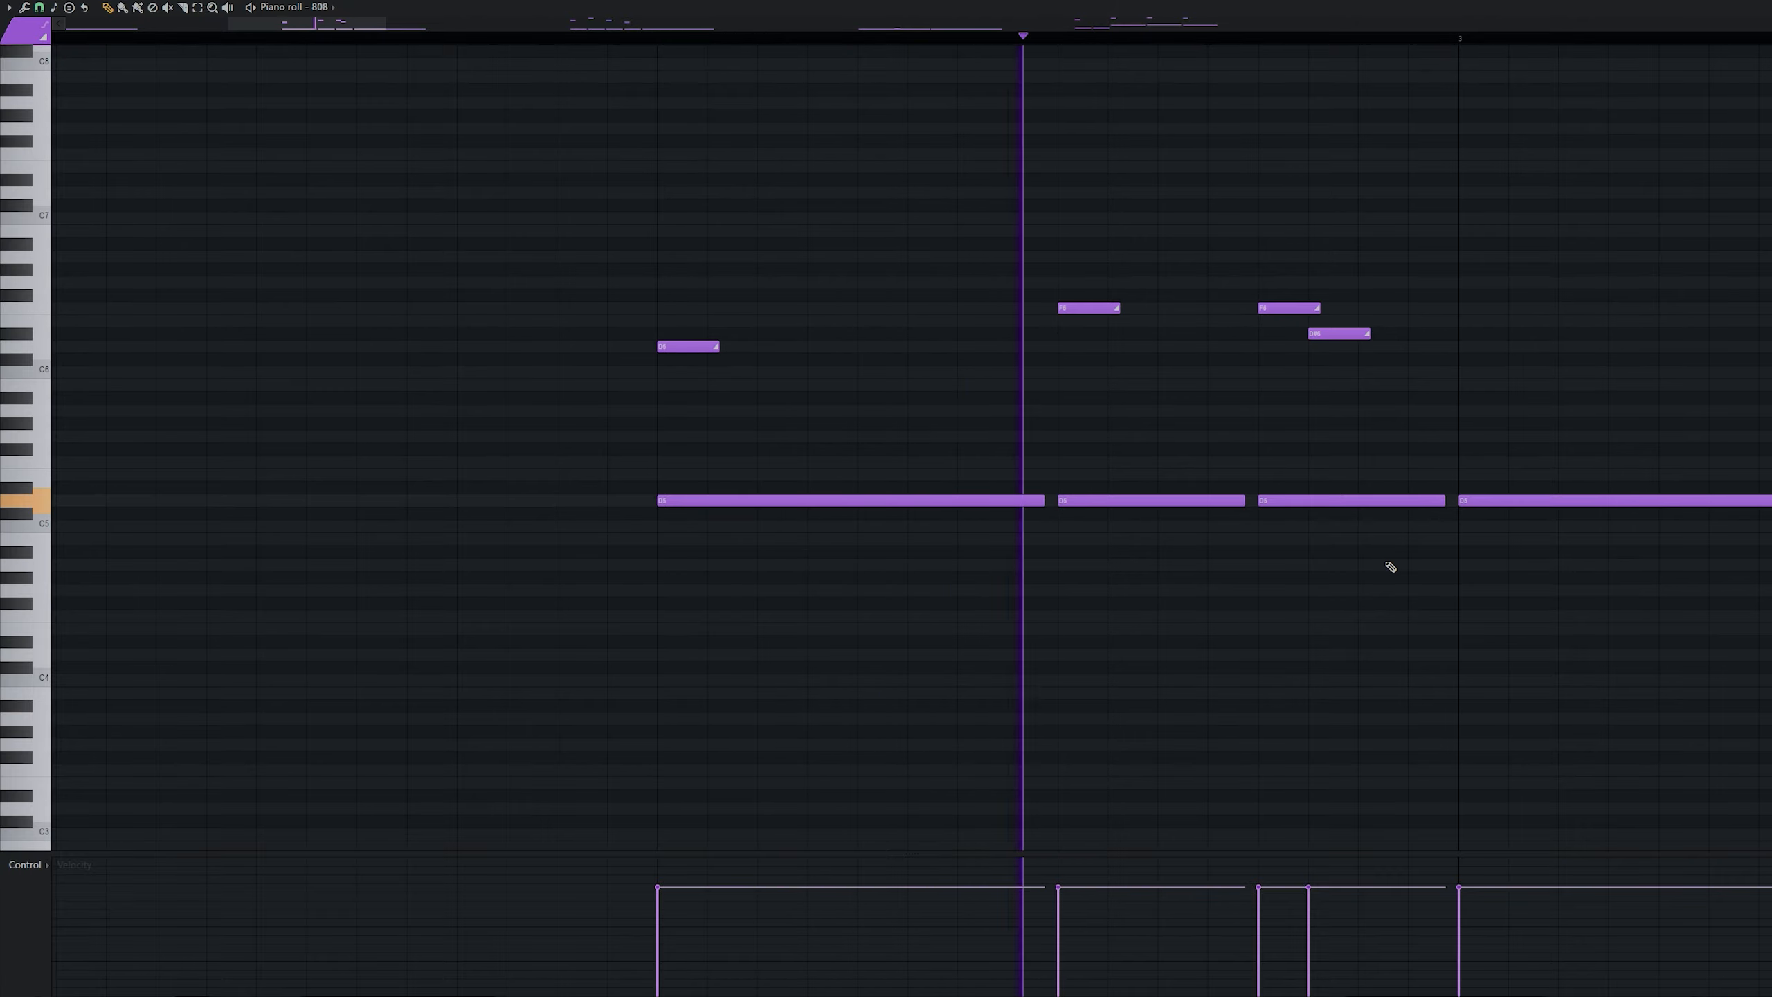
Select the four slide notes before bar 5 and lengthen them to nearly the length of the bass notes below
scroll(747, 158, down, 3)
scroll(463, 127, up, 4)
drag(1354, 415, 558, 174)
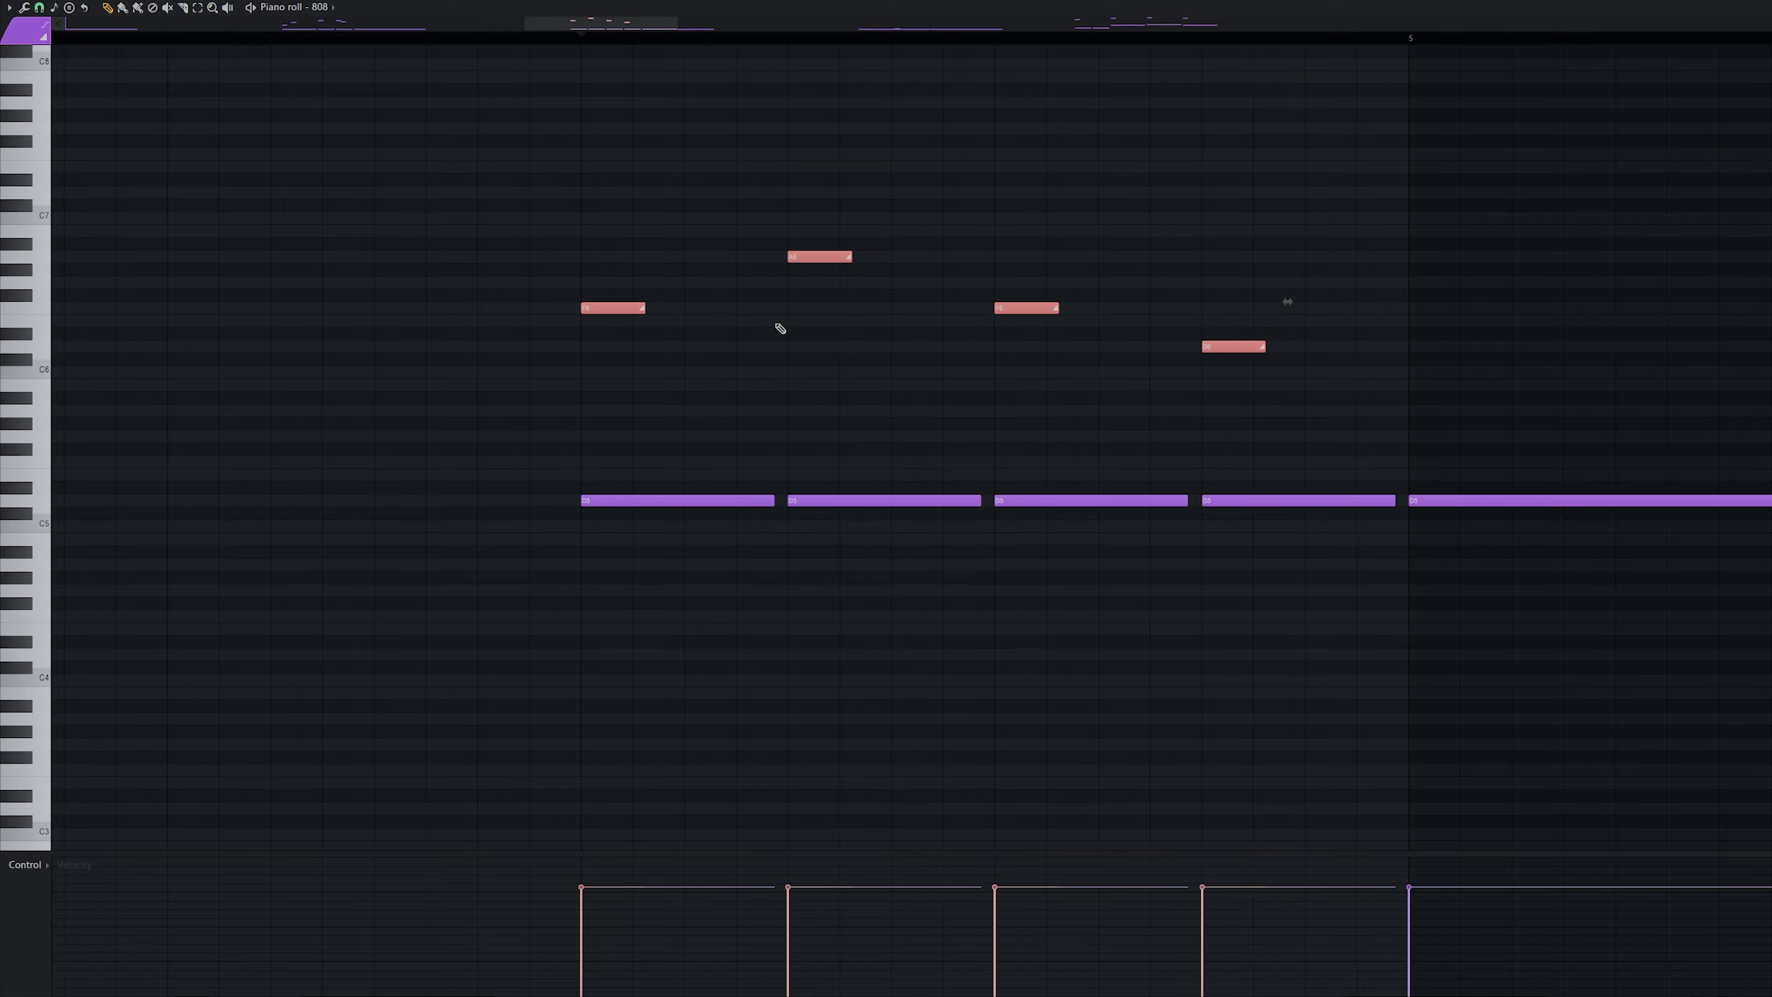
scroll(784, 325, up, 2)
drag(553, 313, 755, 335)
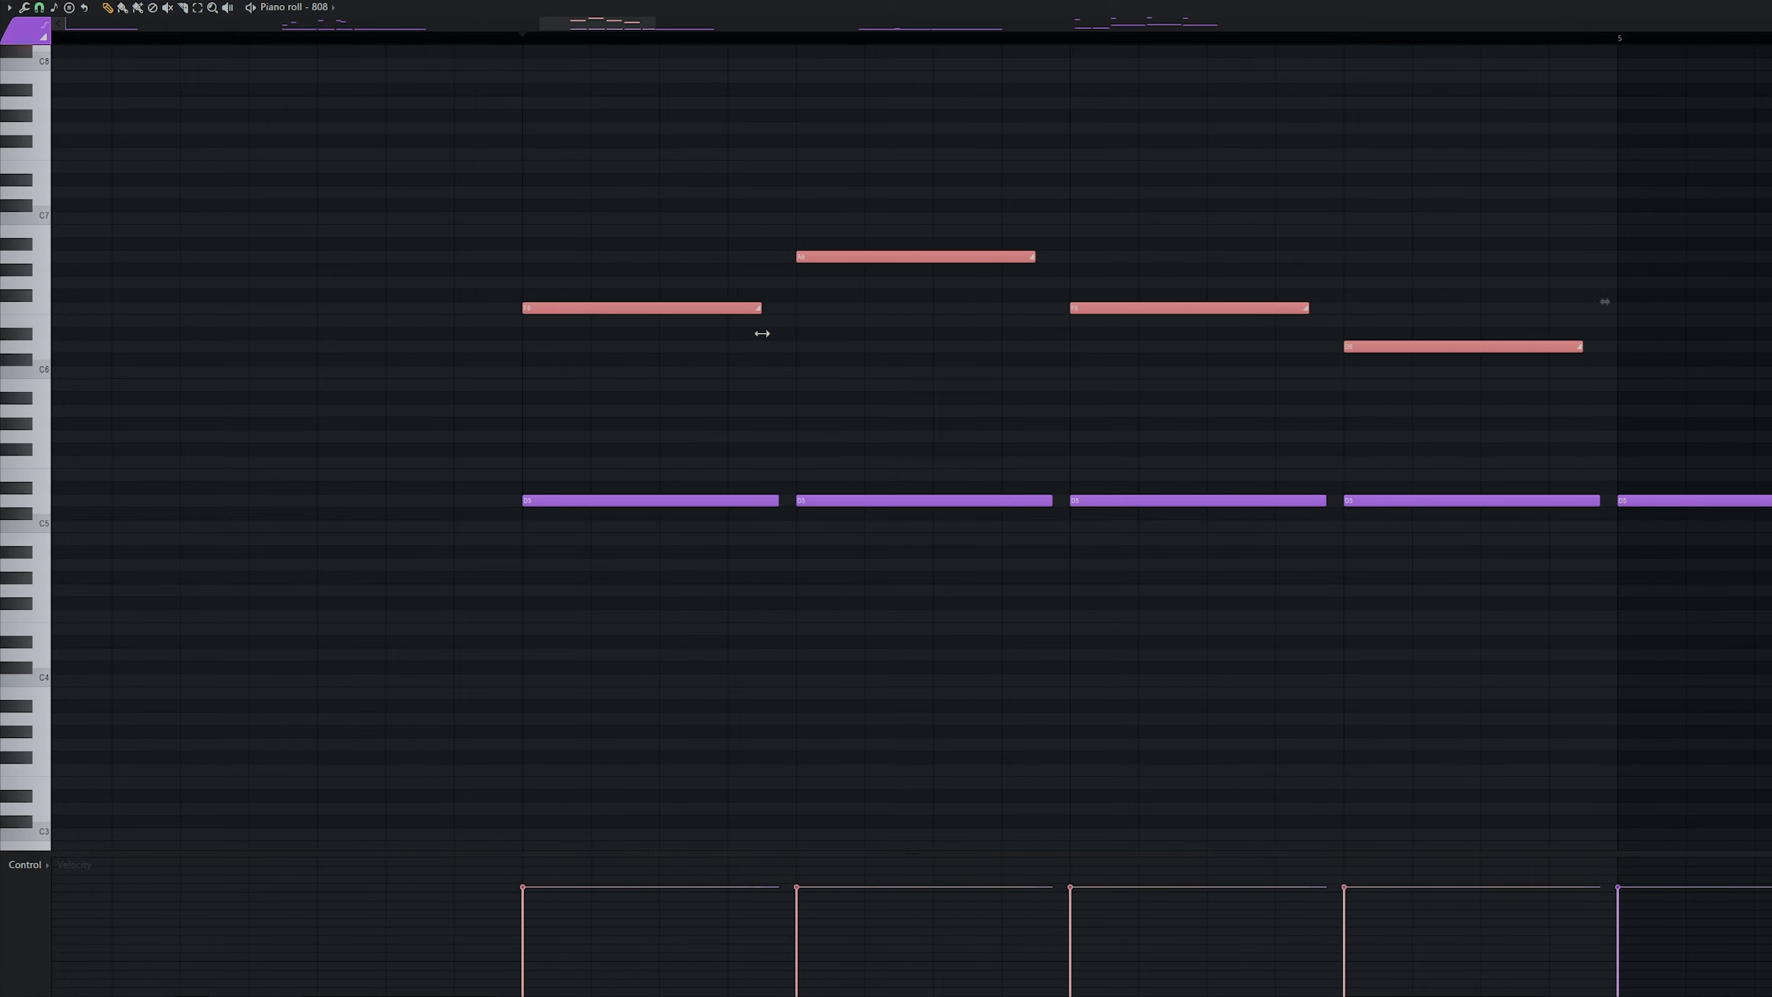
Shorten the four selected slide notes to about a third of the bass notes' length and play the passage
drag(760, 308, 546, 311)
key(space)
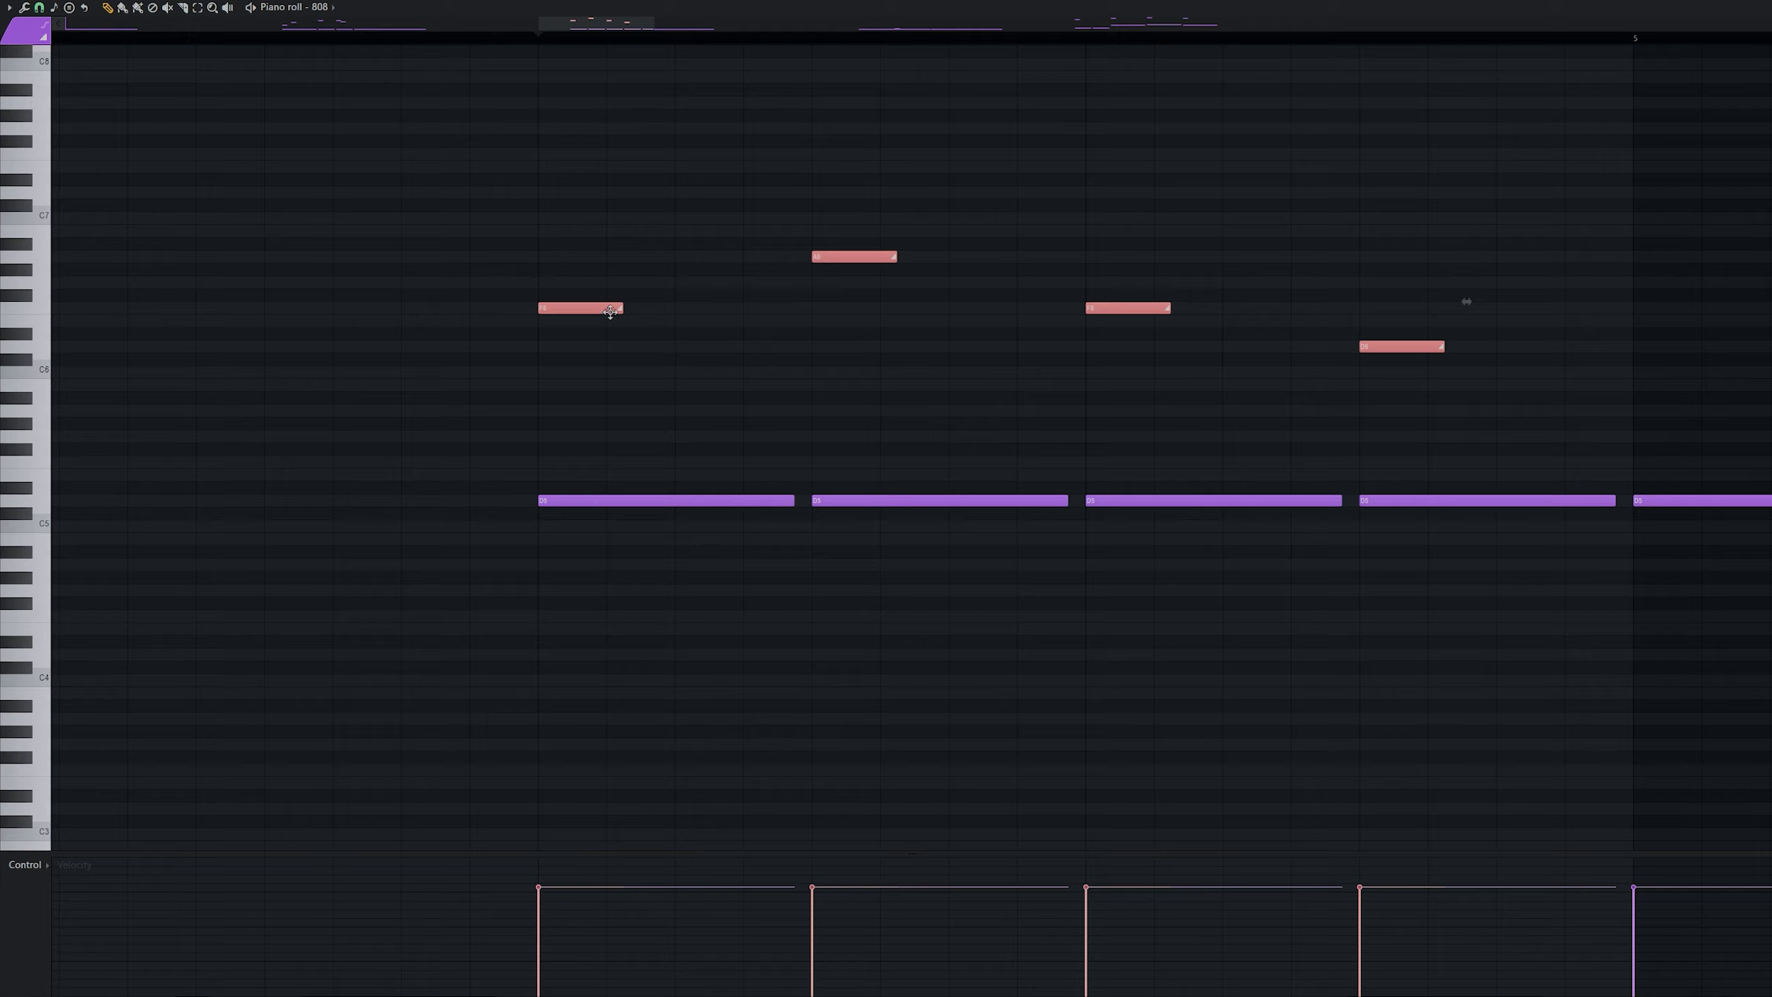
drag(621, 309, 620, 313)
key(space)
key(space)
Inspect the 808 channel's sampler settings and play the soloed drum tracks in the playlist from bar 25
scroll(1047, 545, down, 8)
scroll(518, 451, up, 8)
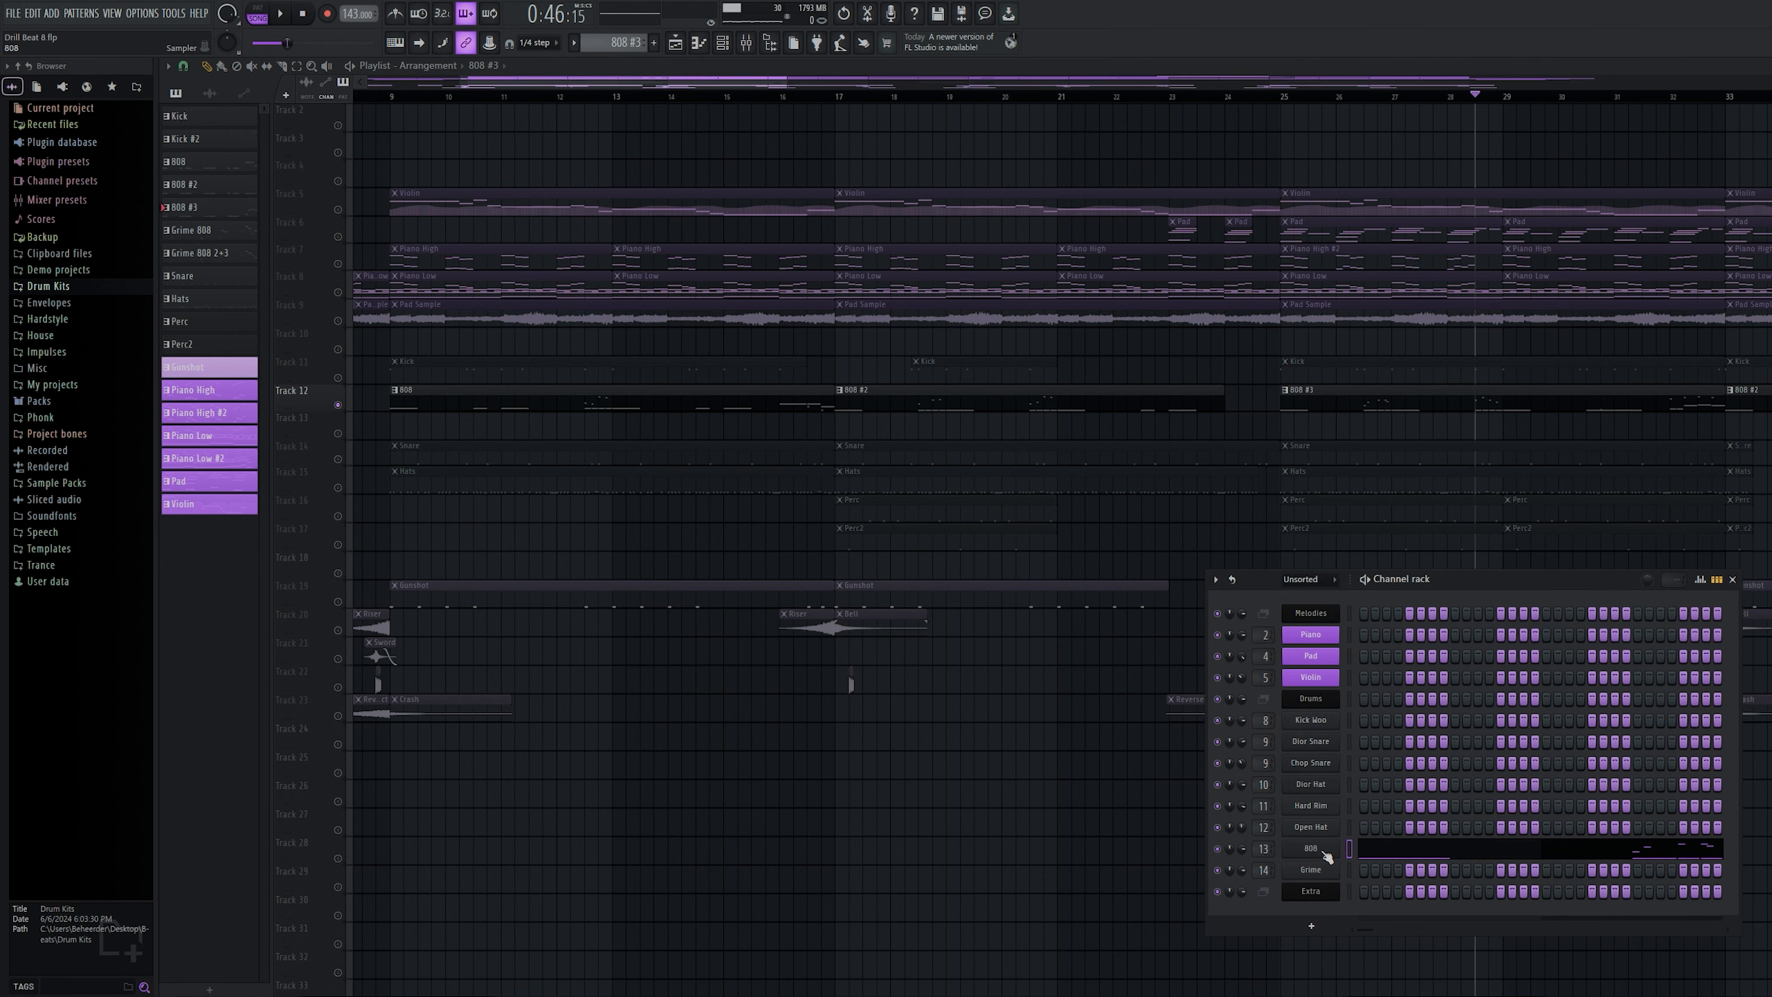
click(1323, 851)
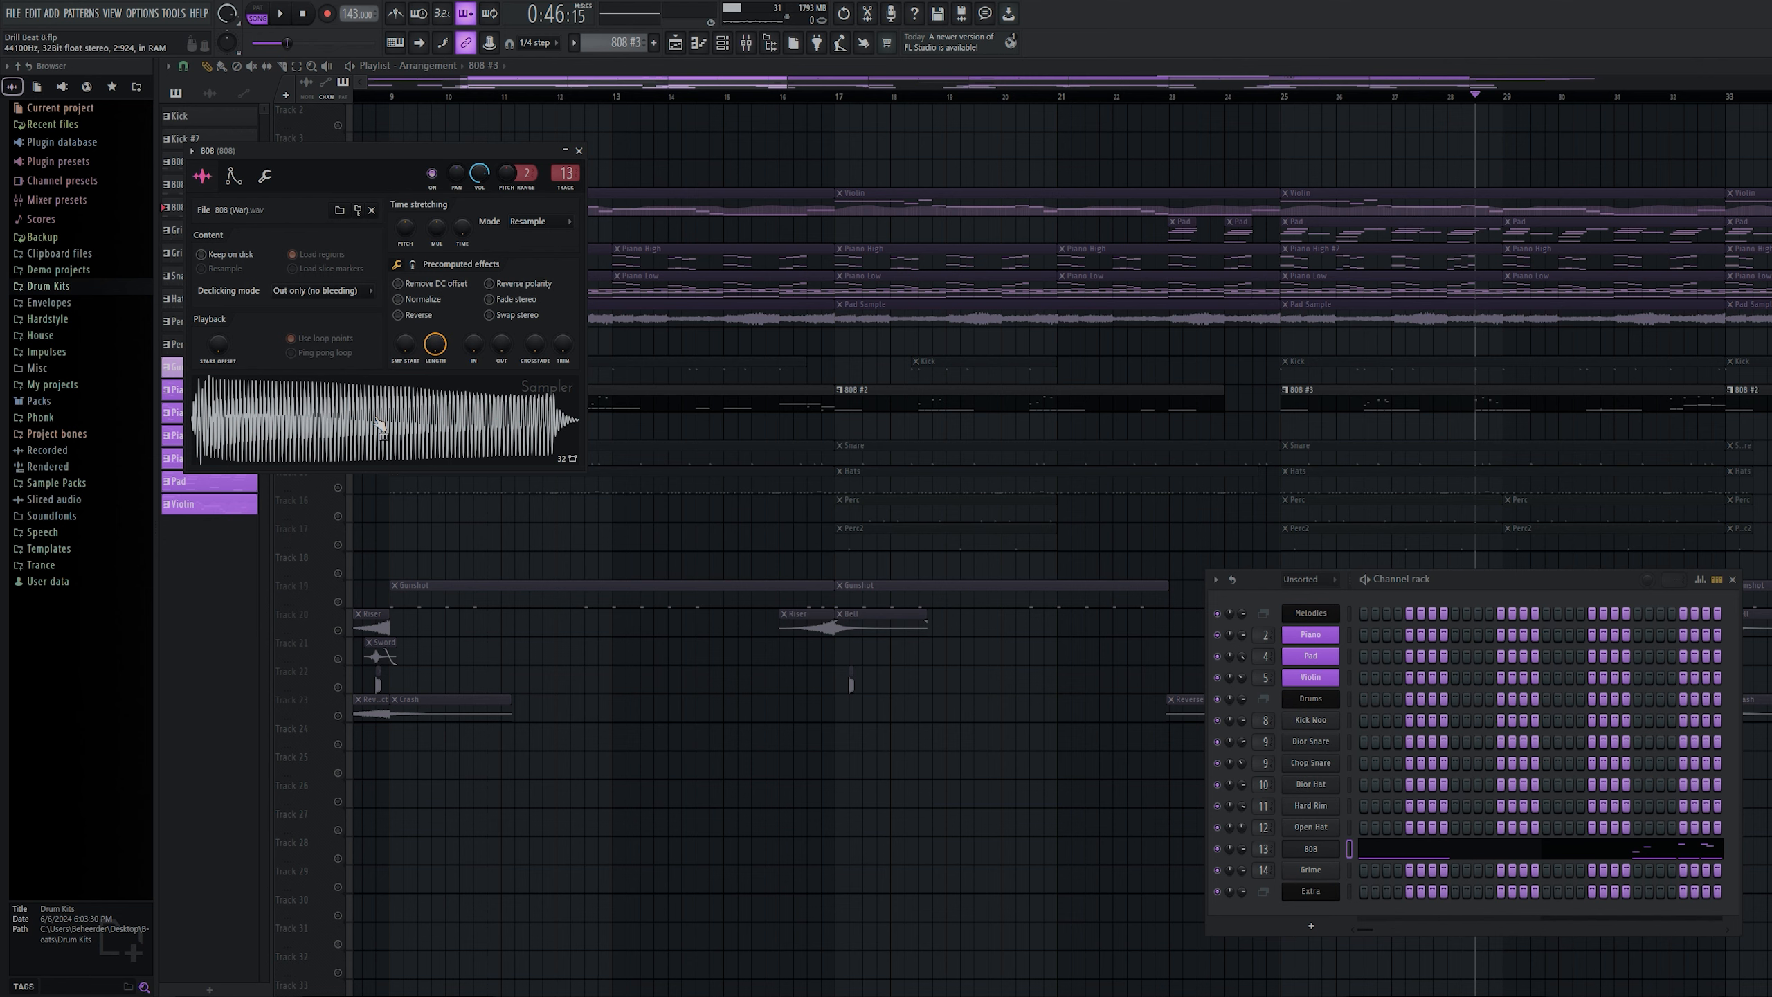
click(579, 151)
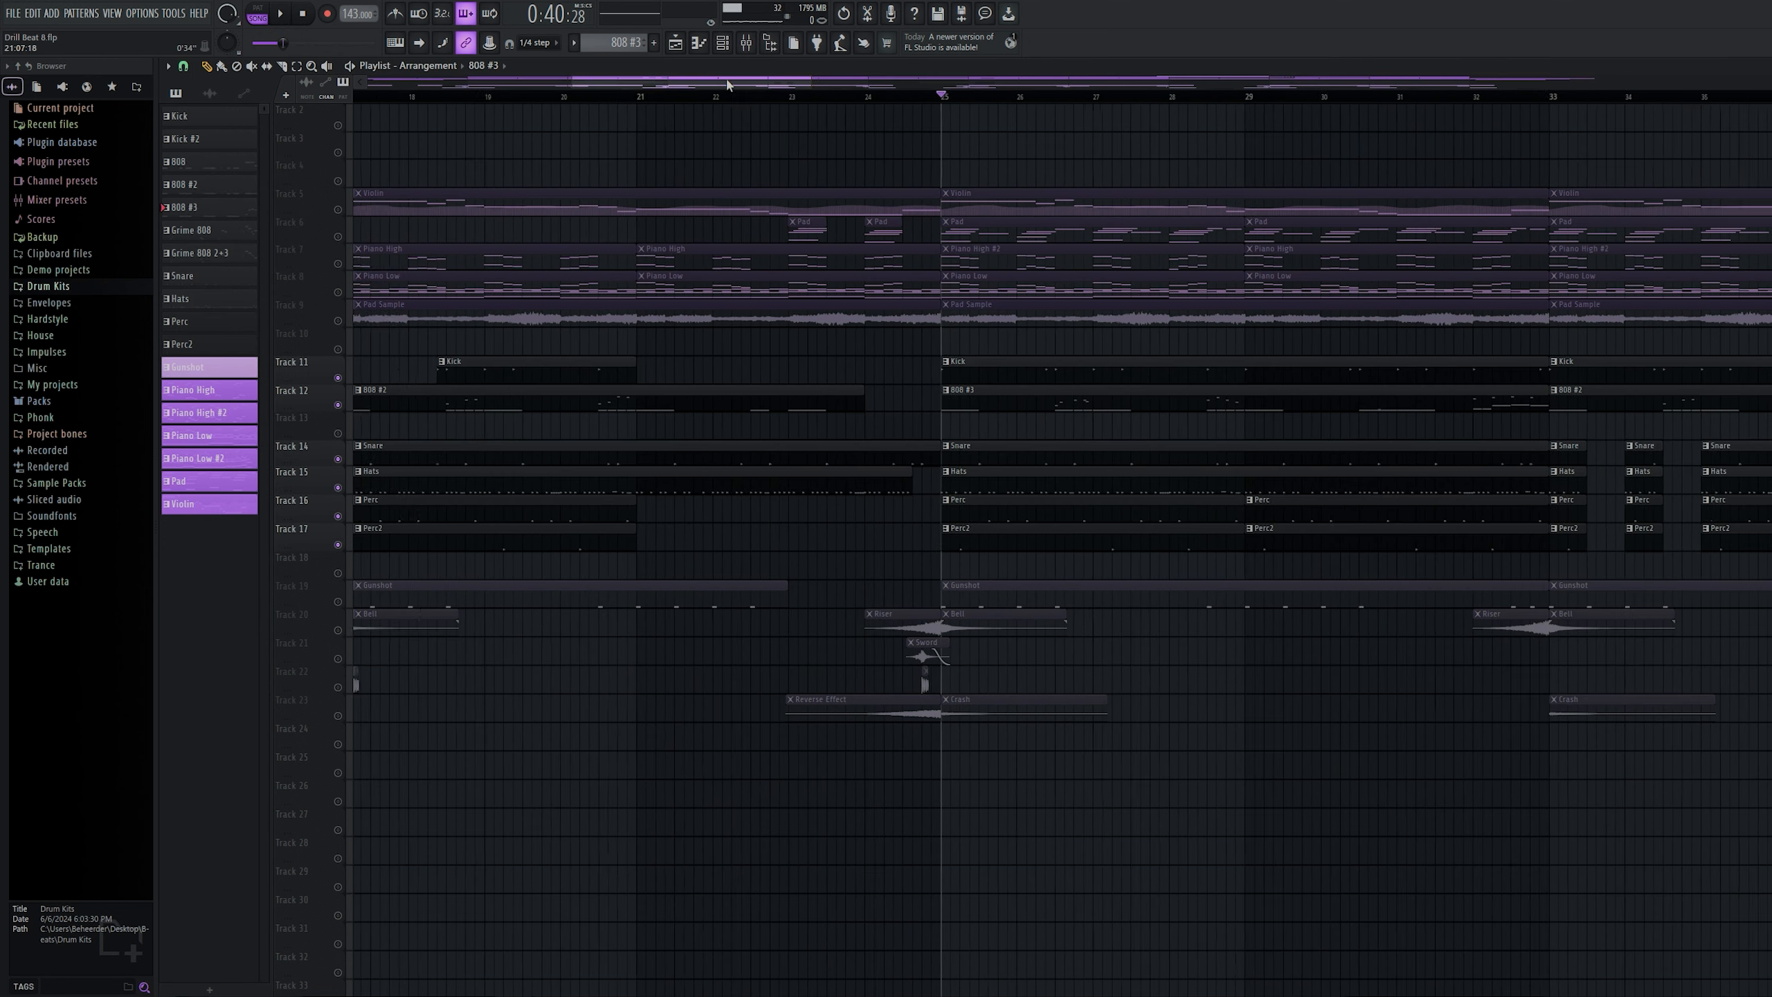
drag(728, 82, 801, 80)
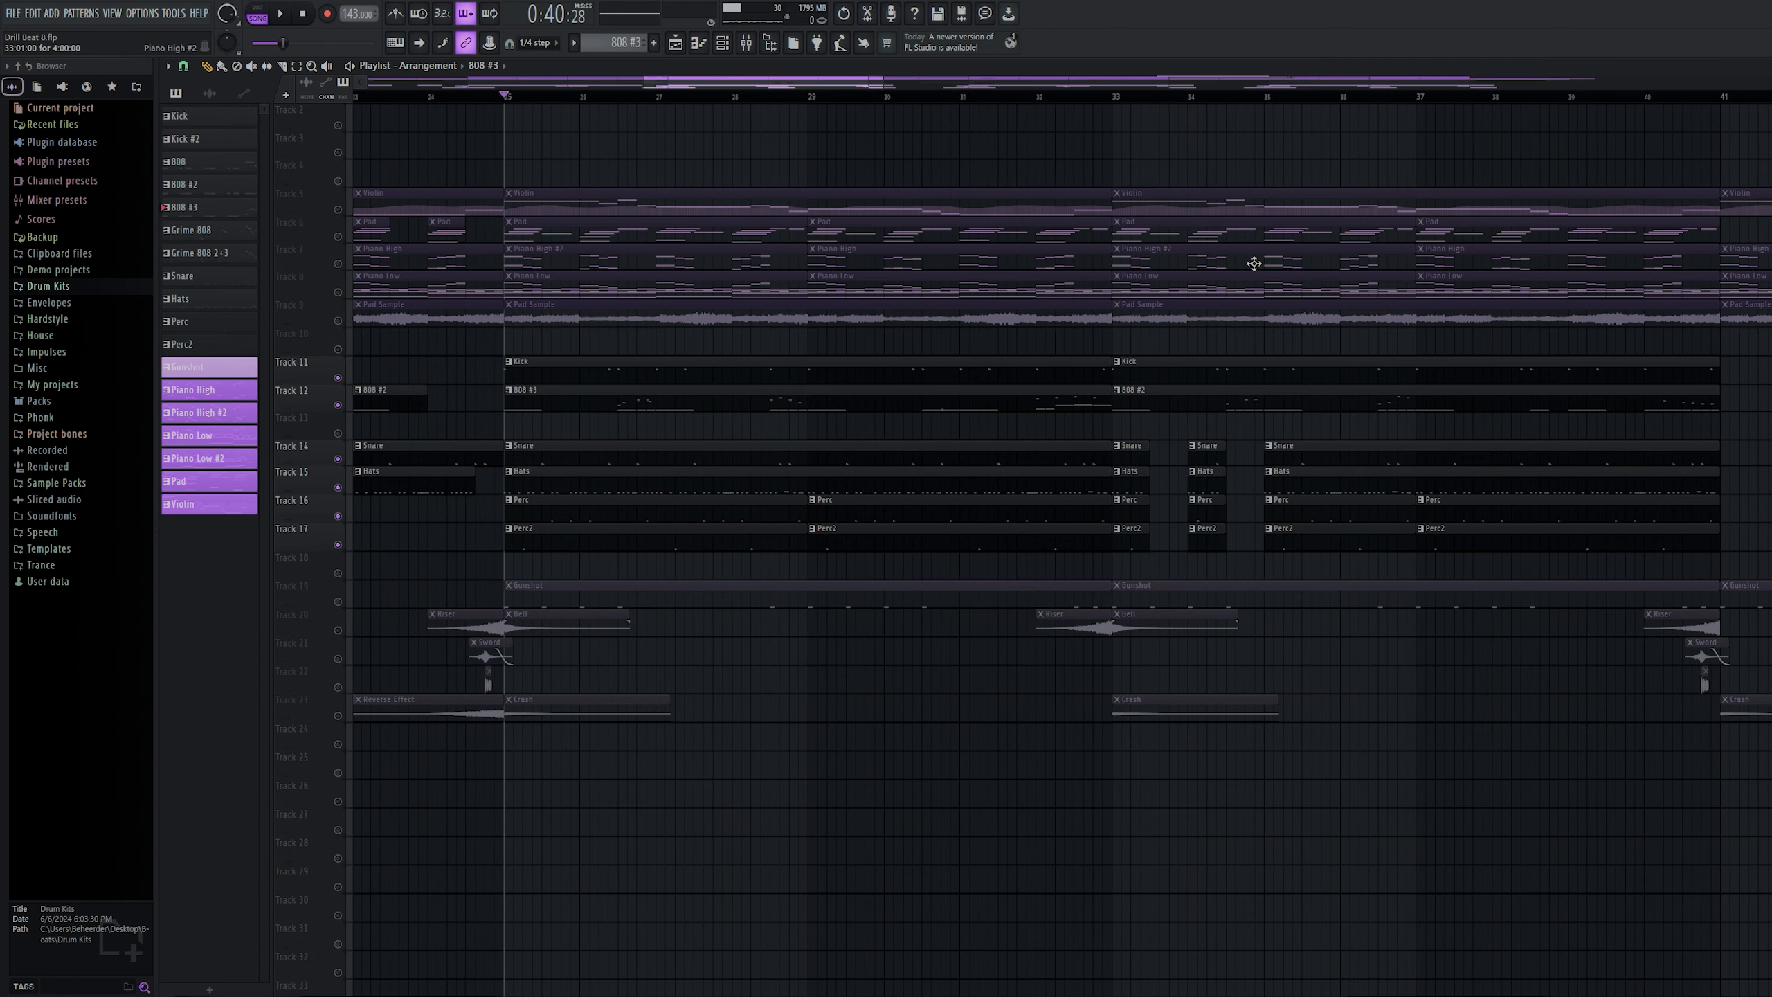
key(space)
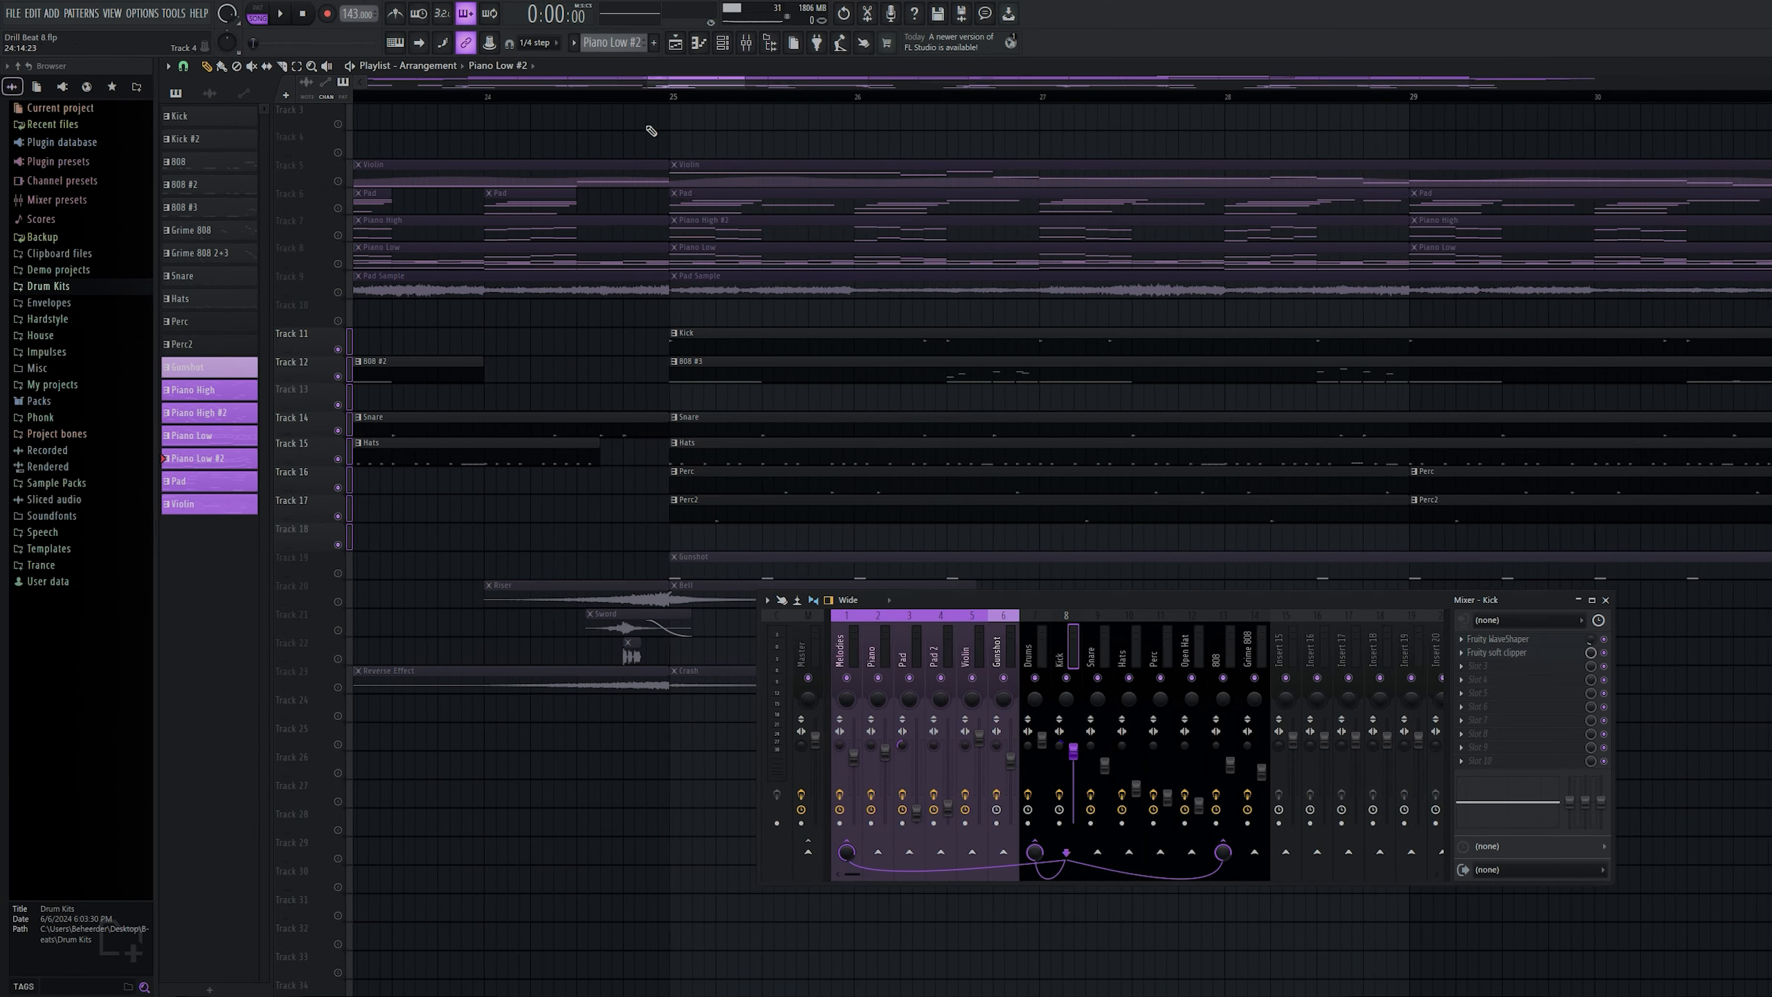
Solo the Kick and 808 playlist tracks and play them with the 808 mixer track's Fruity Limiter open
click(1227, 650)
click(1511, 737)
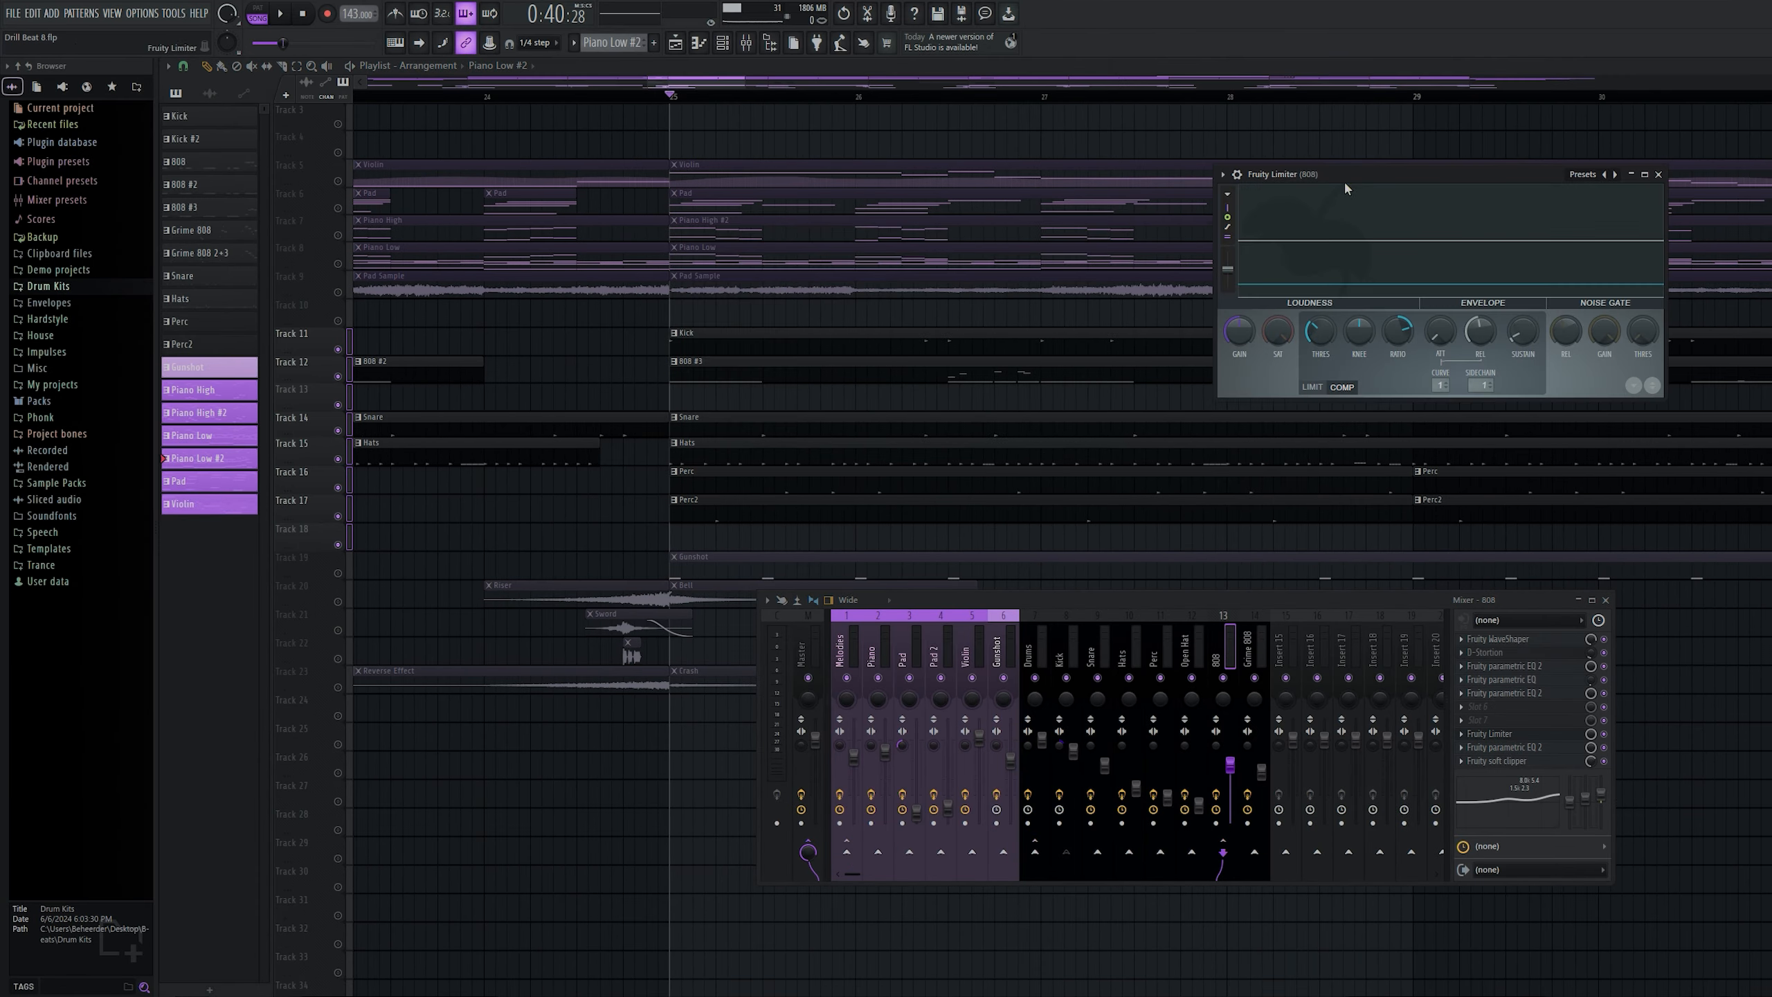
scroll(977, 412, up, 2)
right_click(347, 373)
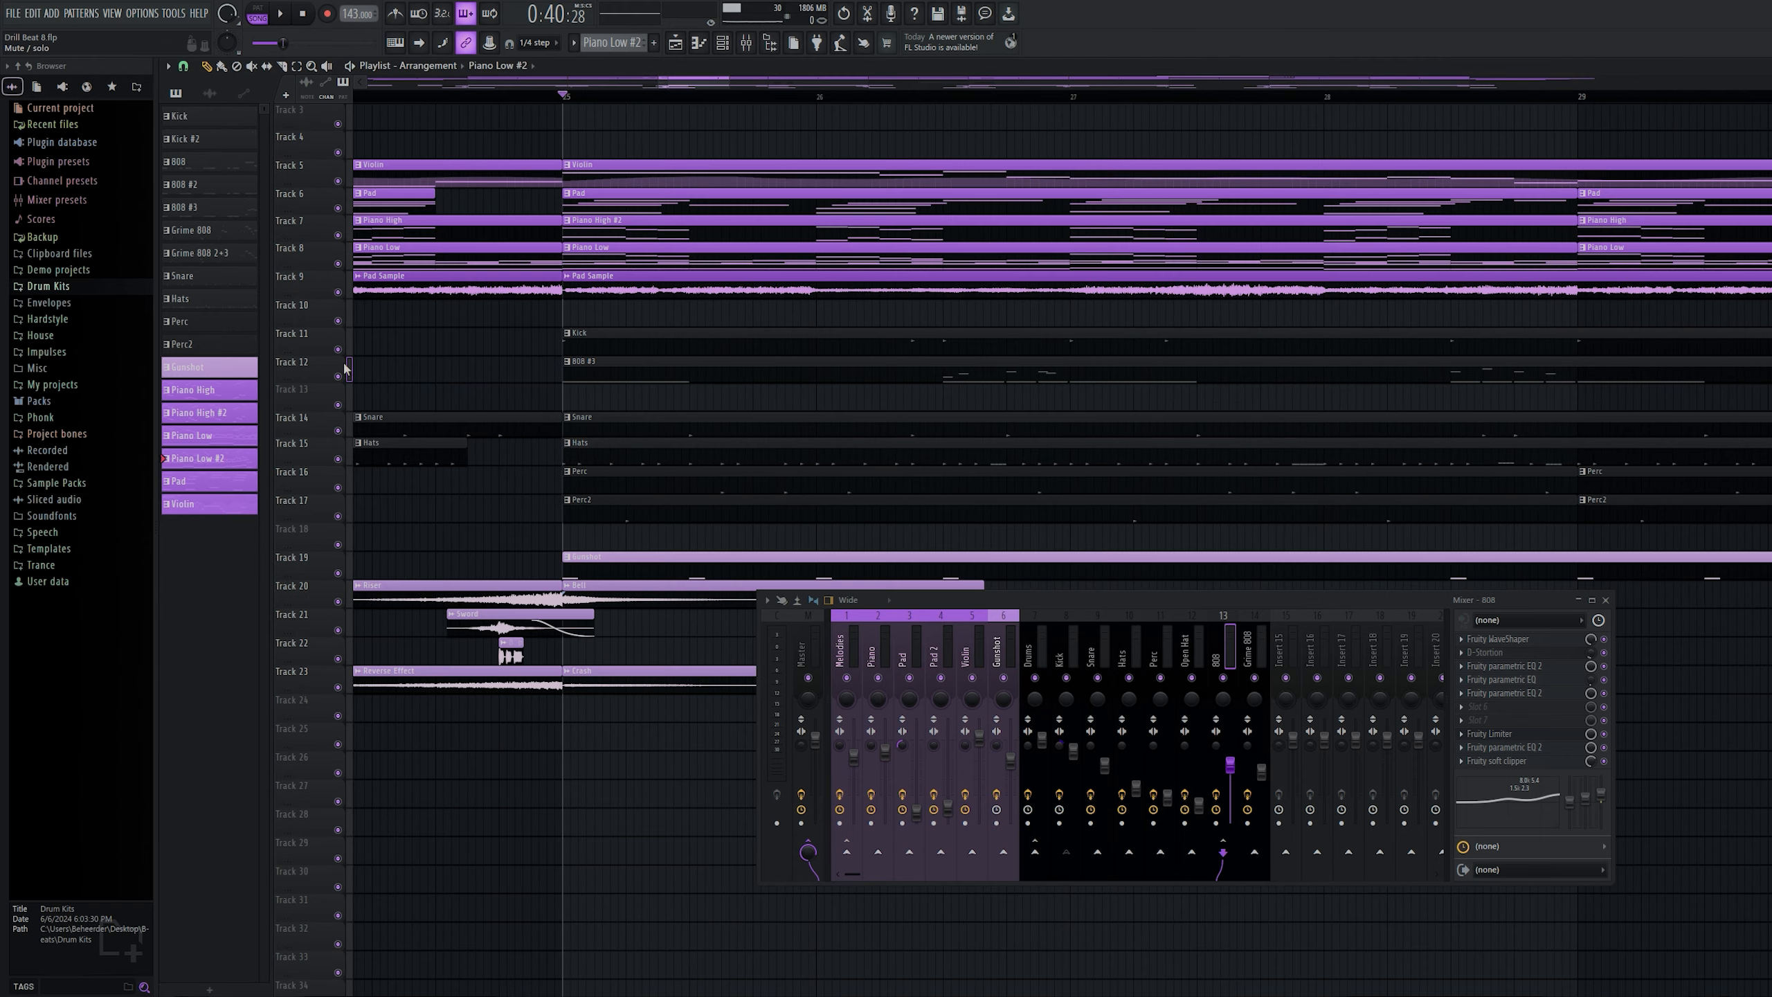
right_click(346, 353)
click(347, 375)
click(1492, 733)
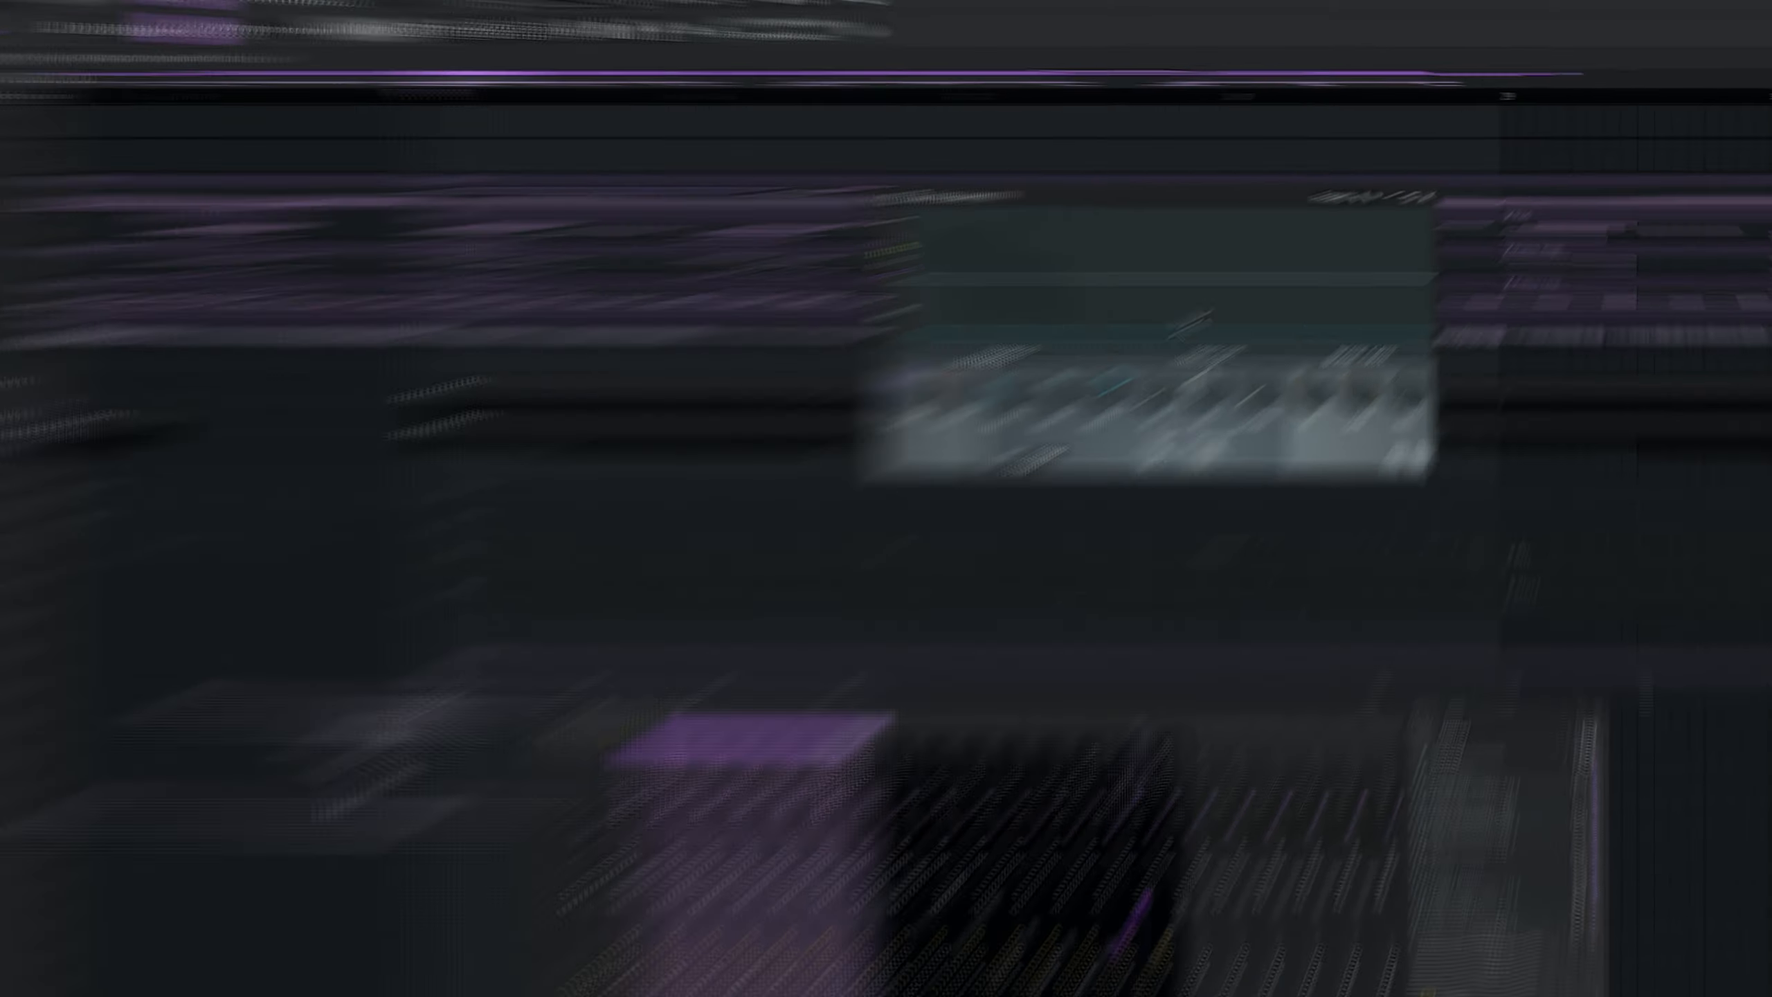
key(space)
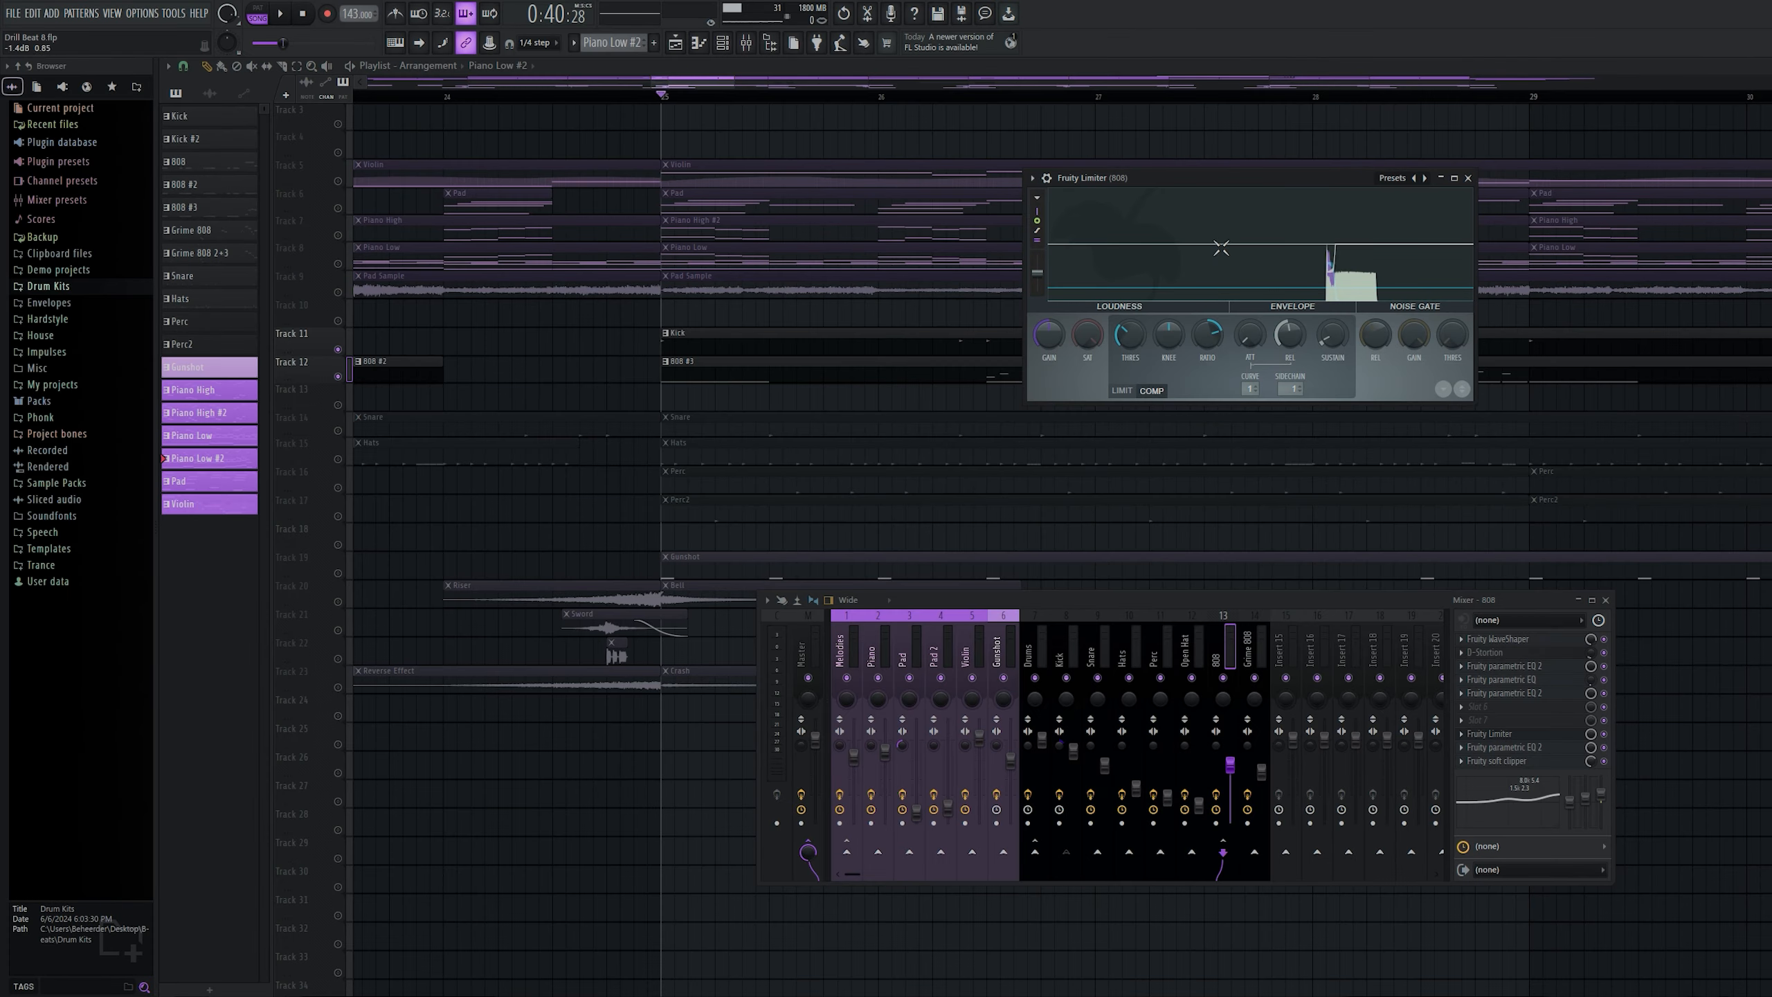
Select the Kick mixer track and show its routing and sidechain options for the Grime 808 track
drag(865, 248, 795, 465)
drag(1232, 275, 1275, 235)
click(1080, 660)
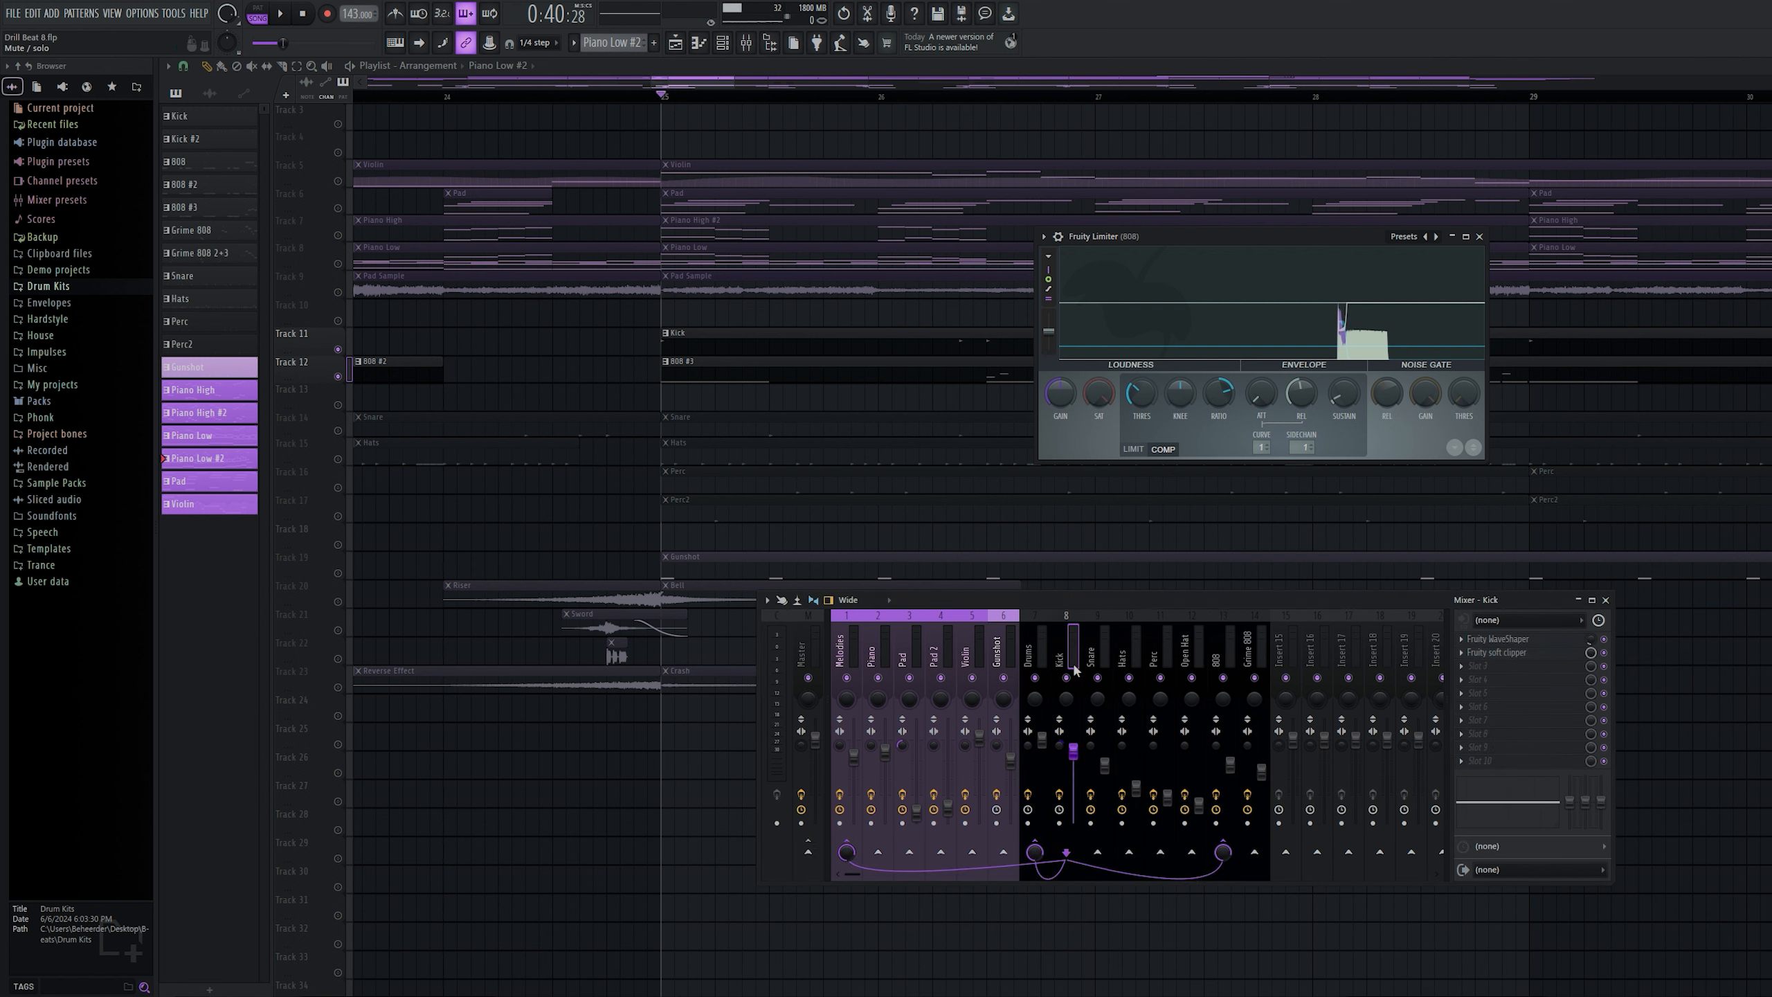
right_click(1254, 852)
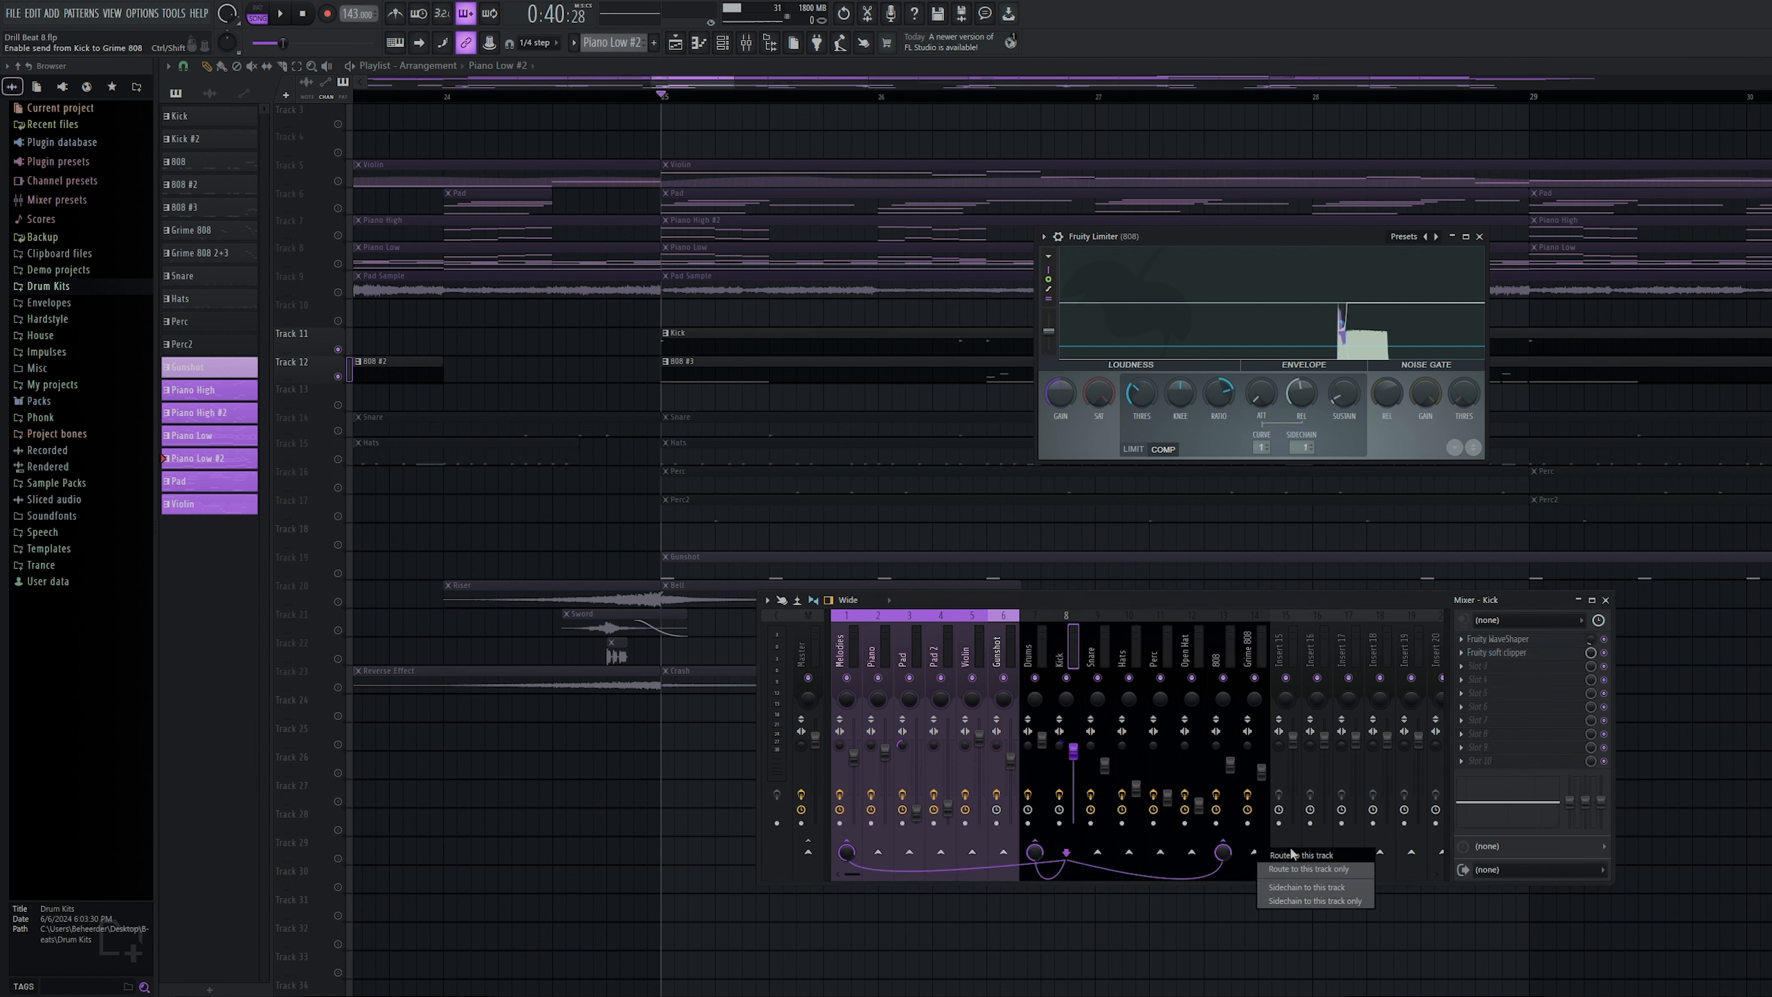
Return to the 808 mixer track, turn down the Fruity Limiter's knee and close the plugin
click(1226, 650)
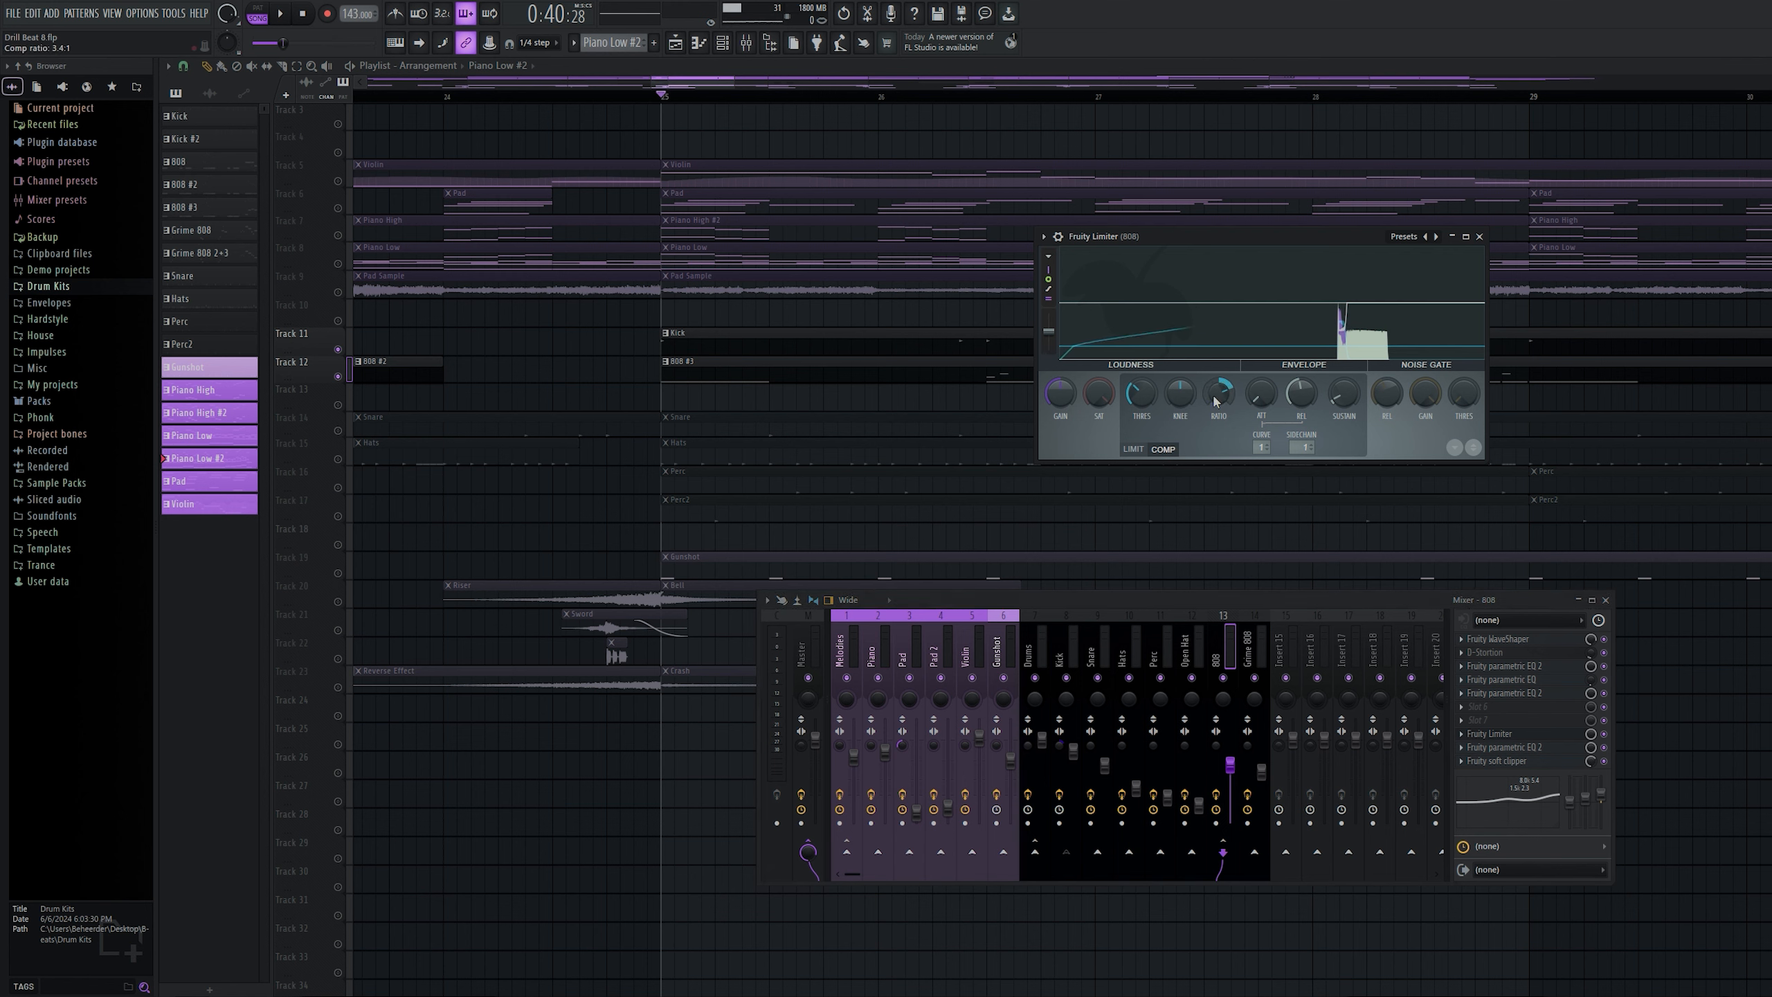
drag(1180, 393, 1180, 432)
click(1483, 238)
Solo the Gunshot track in the playlist and place the playhead at bar 25
scroll(921, 389, down, 5)
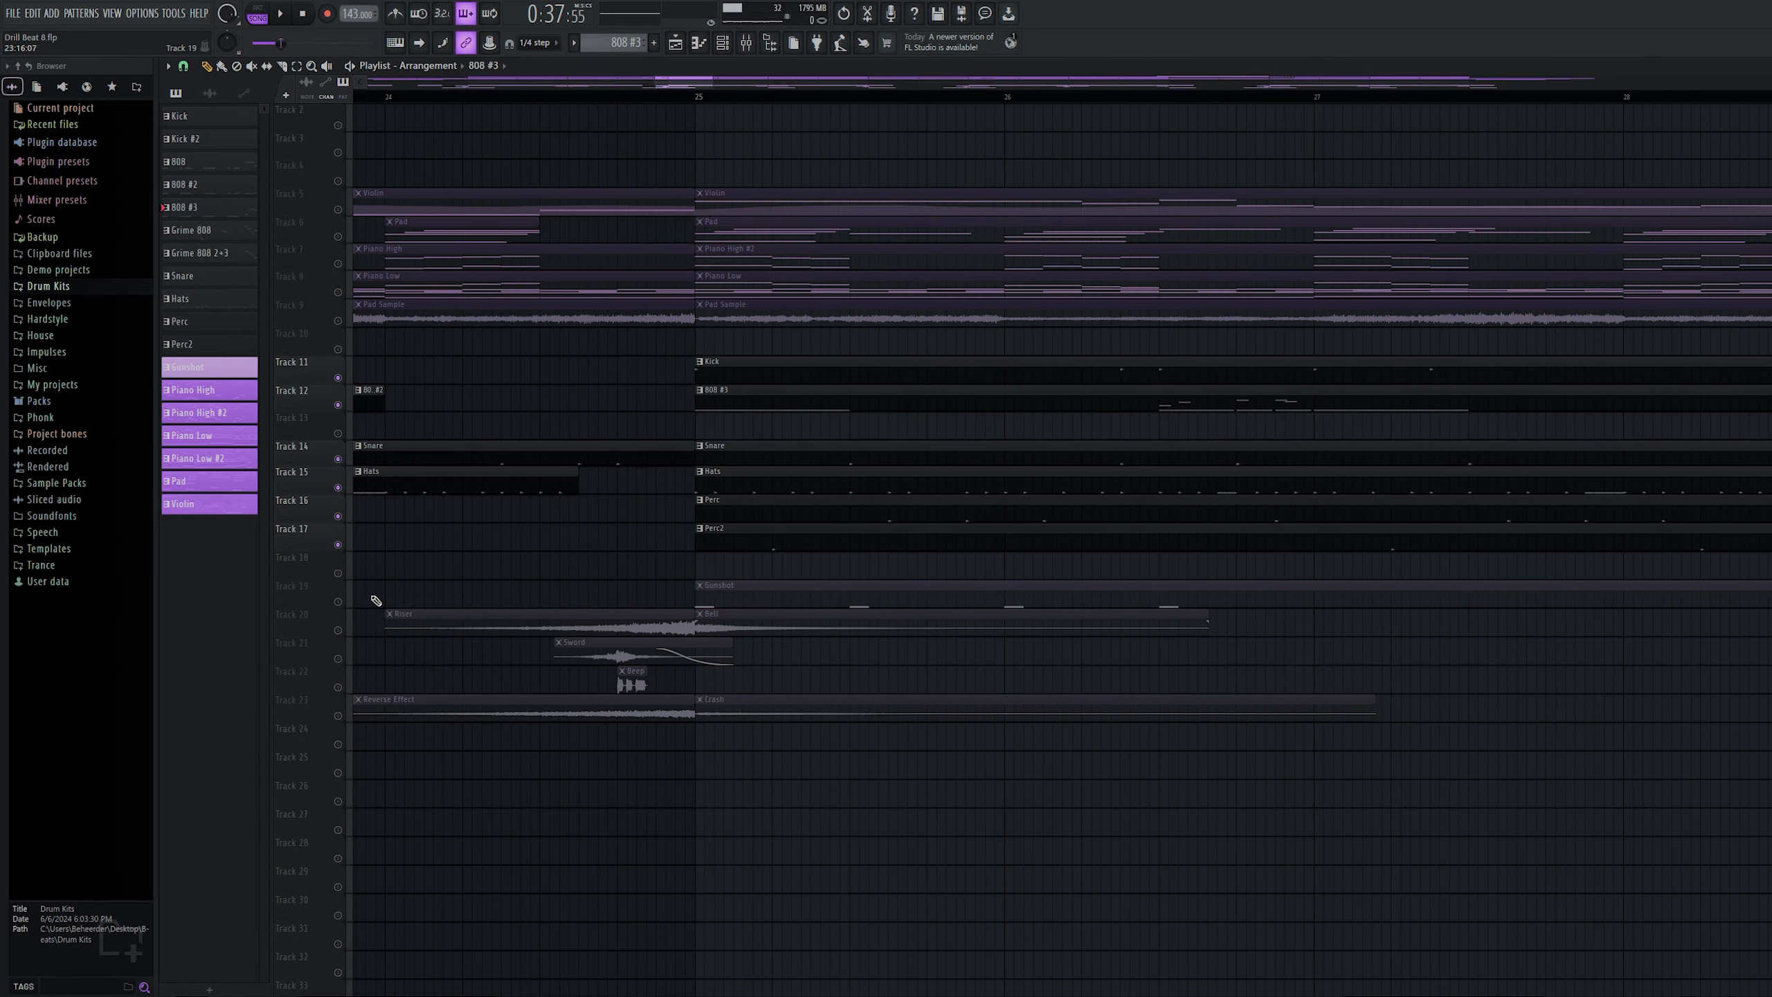
click(338, 601)
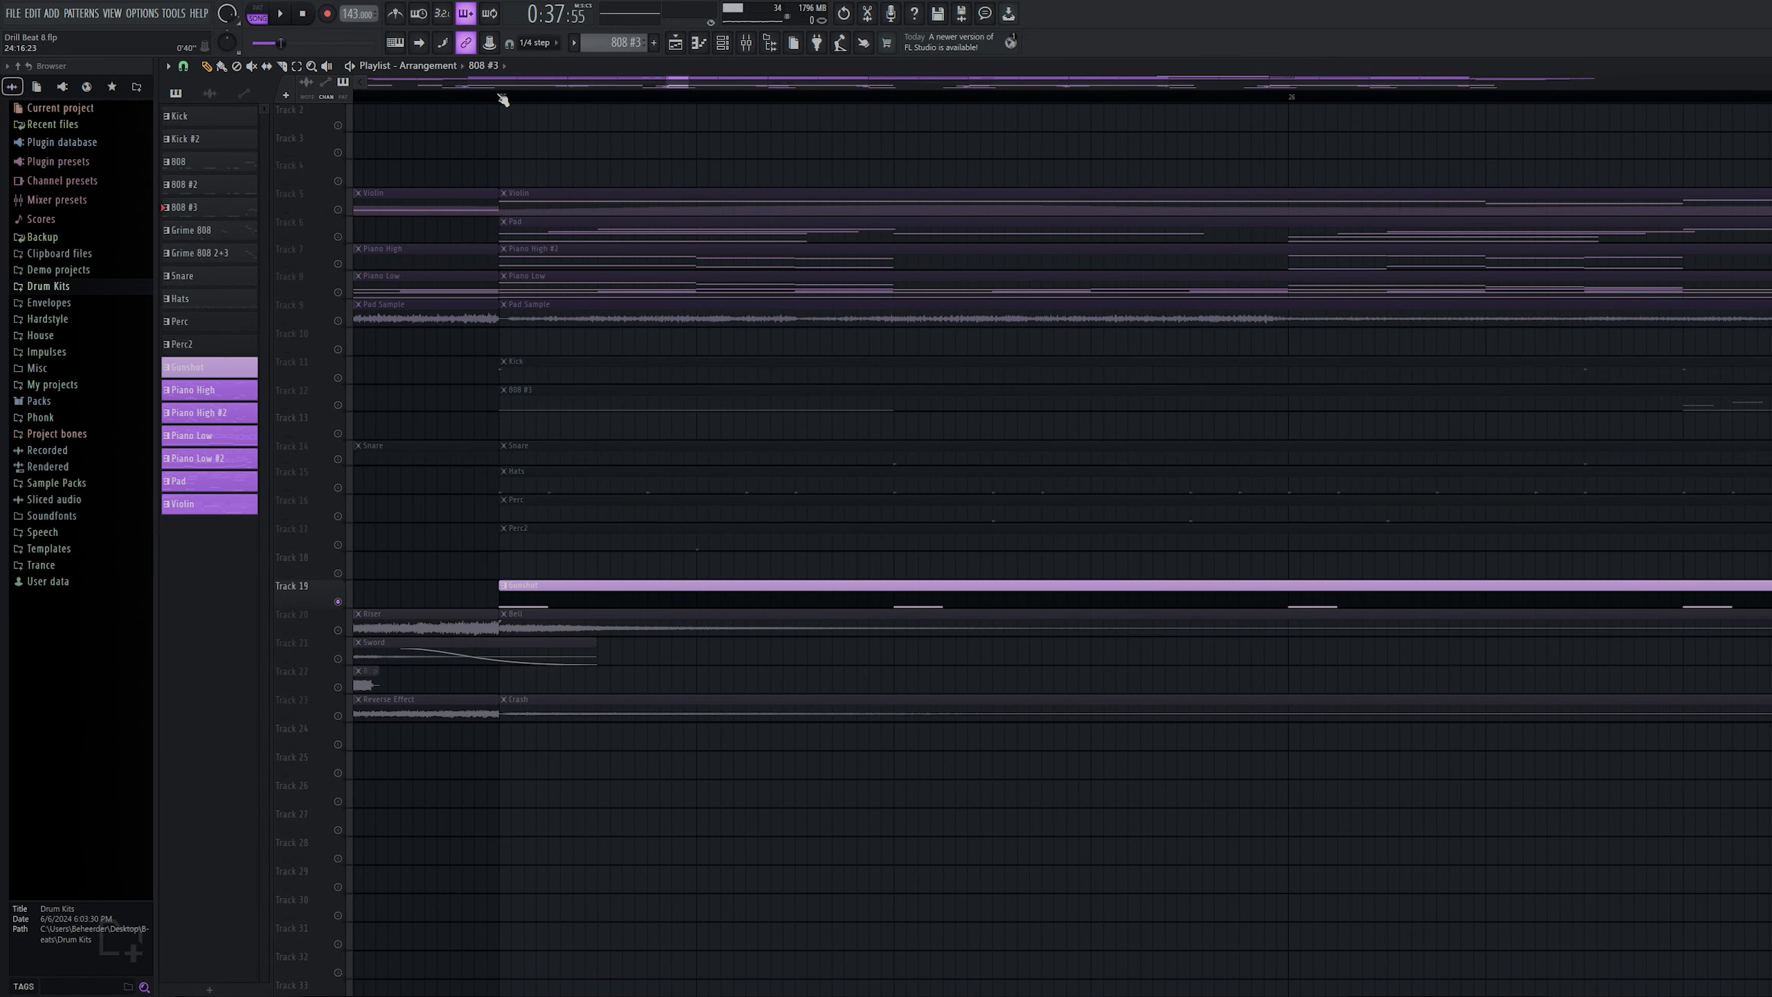
click(502, 97)
scroll(619, 498, up, 1)
scroll(565, 516, down, 7)
Set the channel rack filter to All and open the settings of the Gun Shot audio clip
click(723, 44)
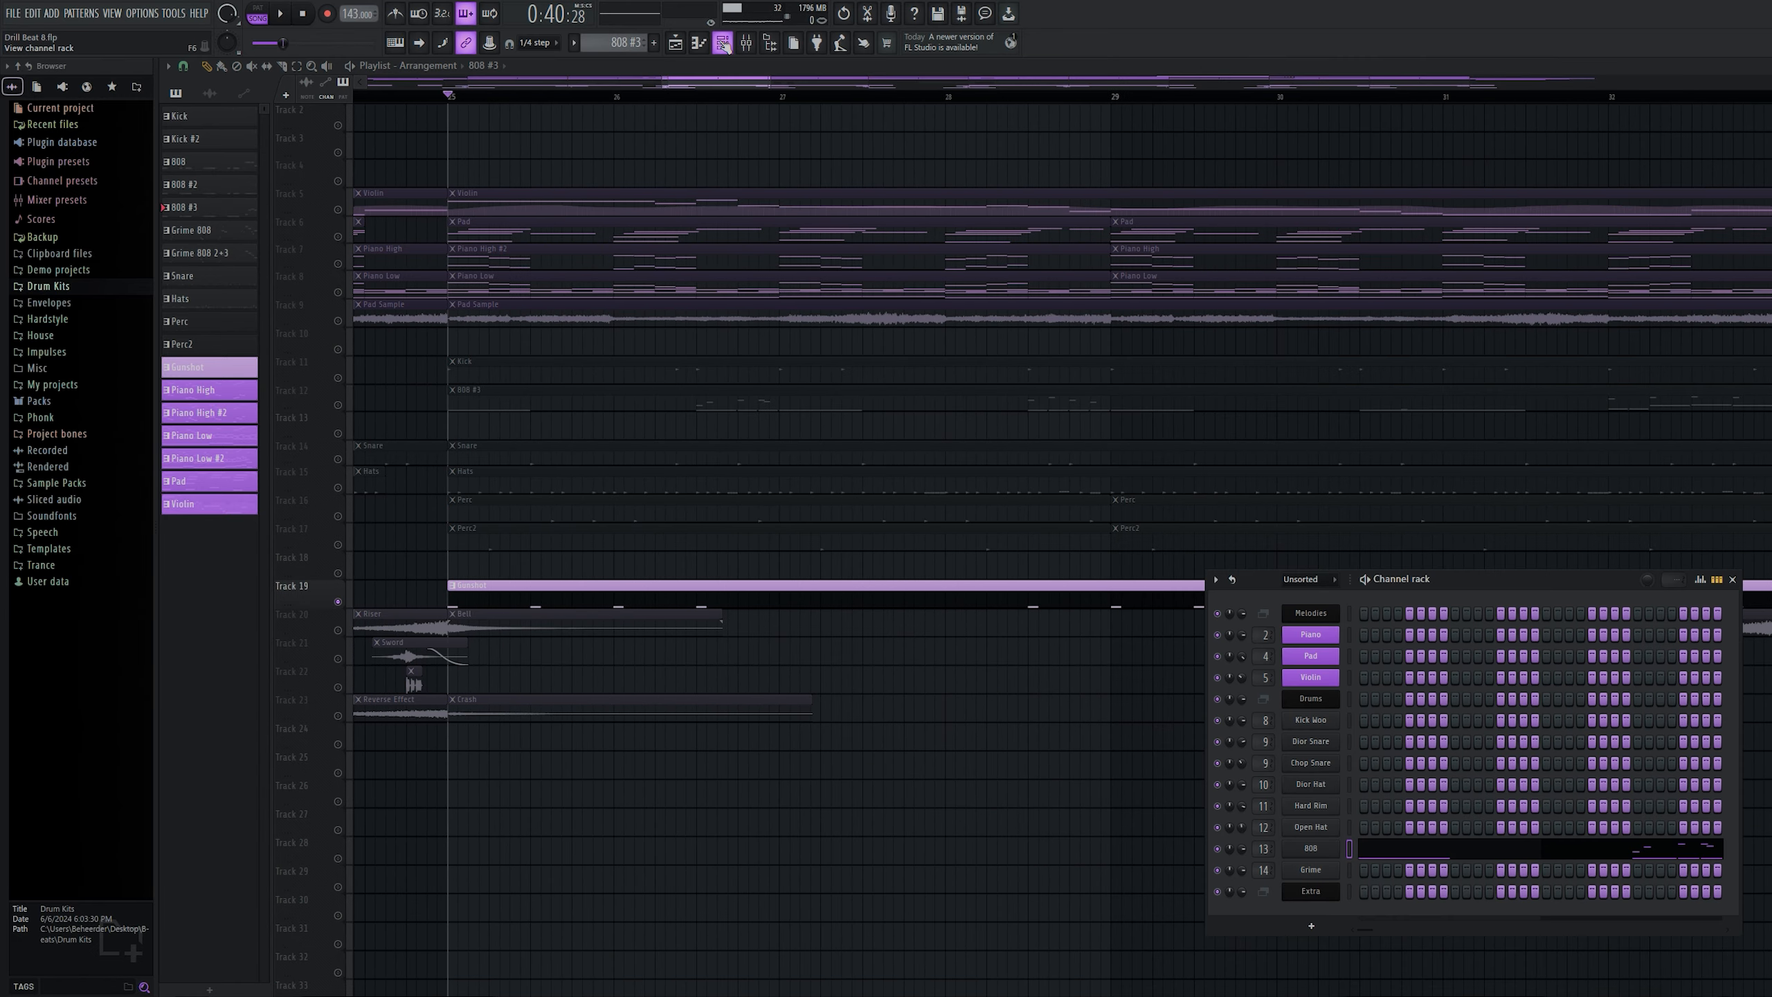
click(1310, 581)
click(1310, 596)
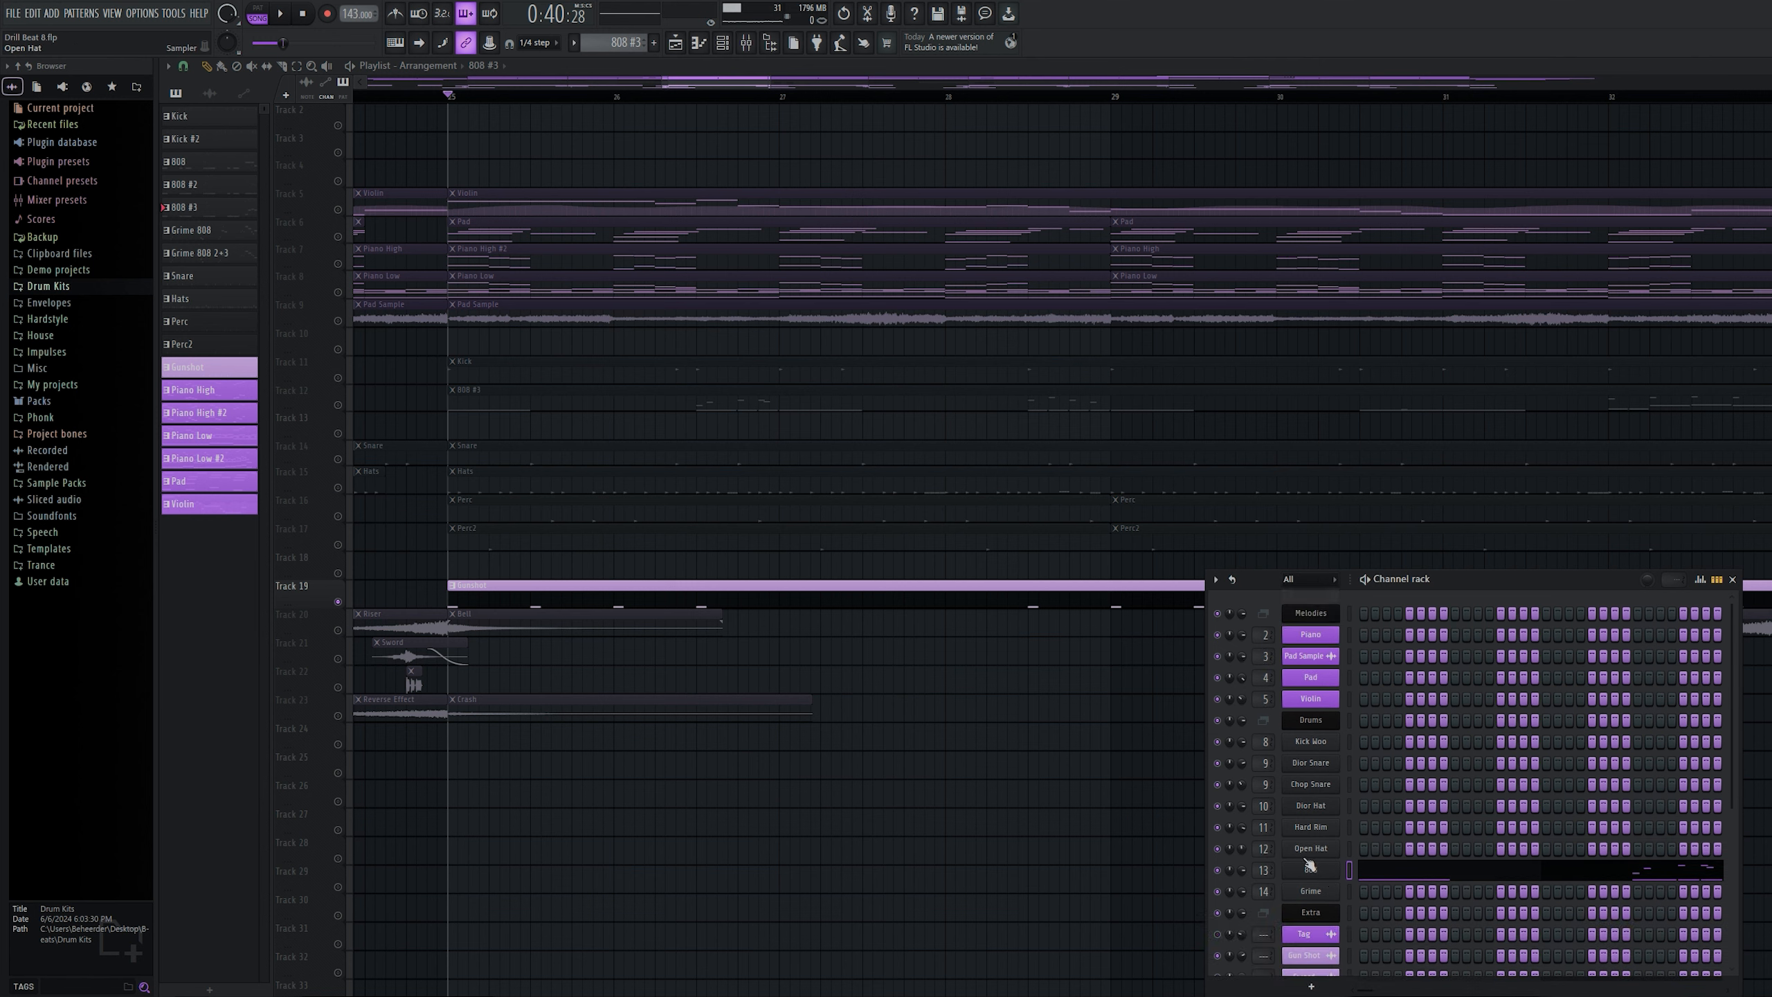
scroll(1310, 865, down, 3)
click(1311, 802)
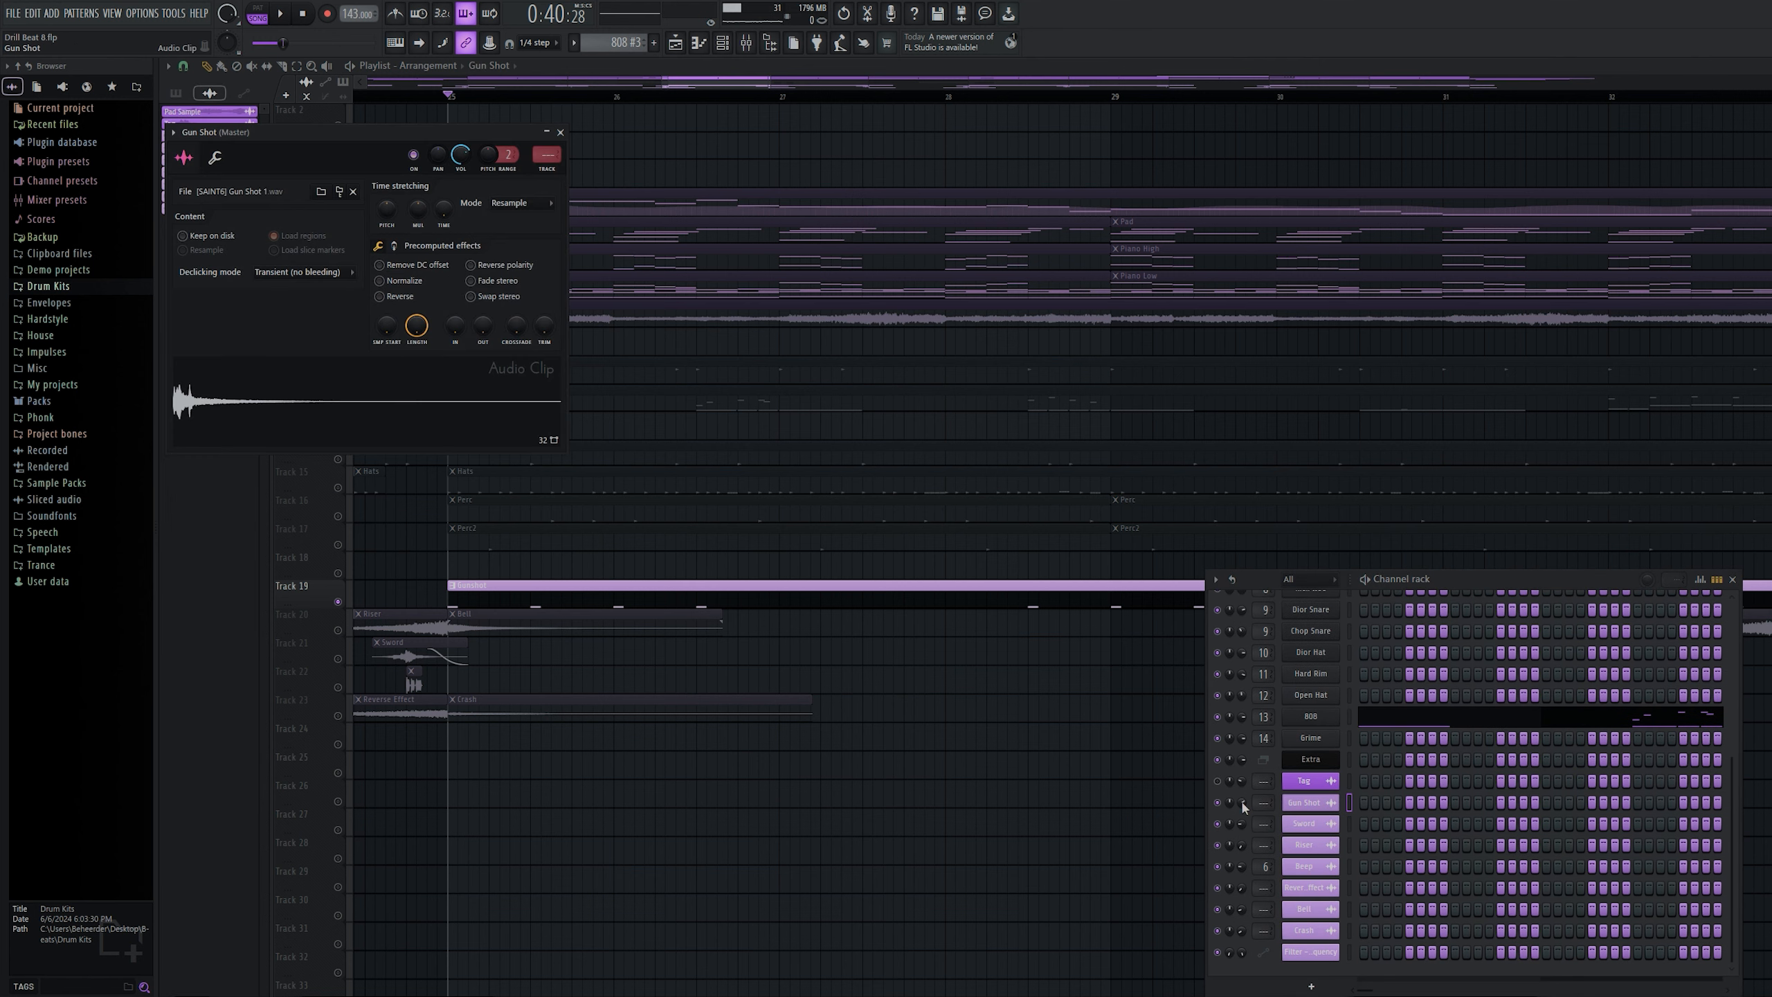
Open the Gun Shot pattern in the piano roll and examine the positions and velocities of its notes
click(726, 423)
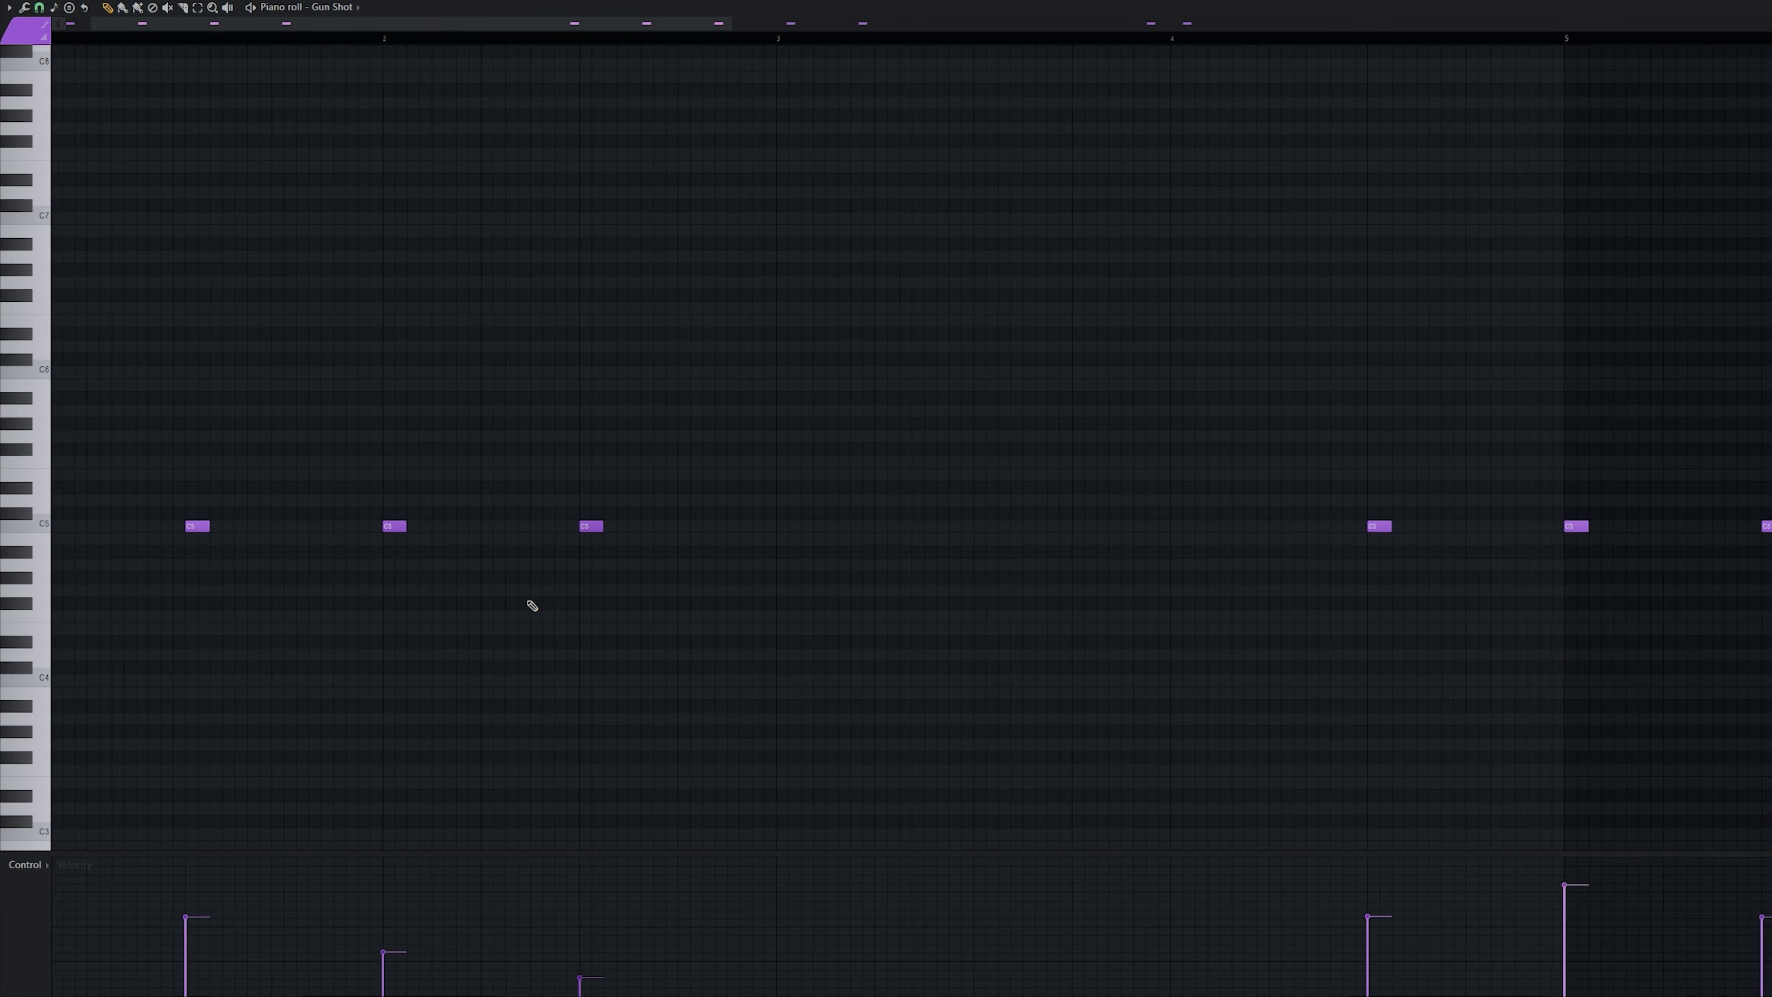
scroll(410, 534, down, 3)
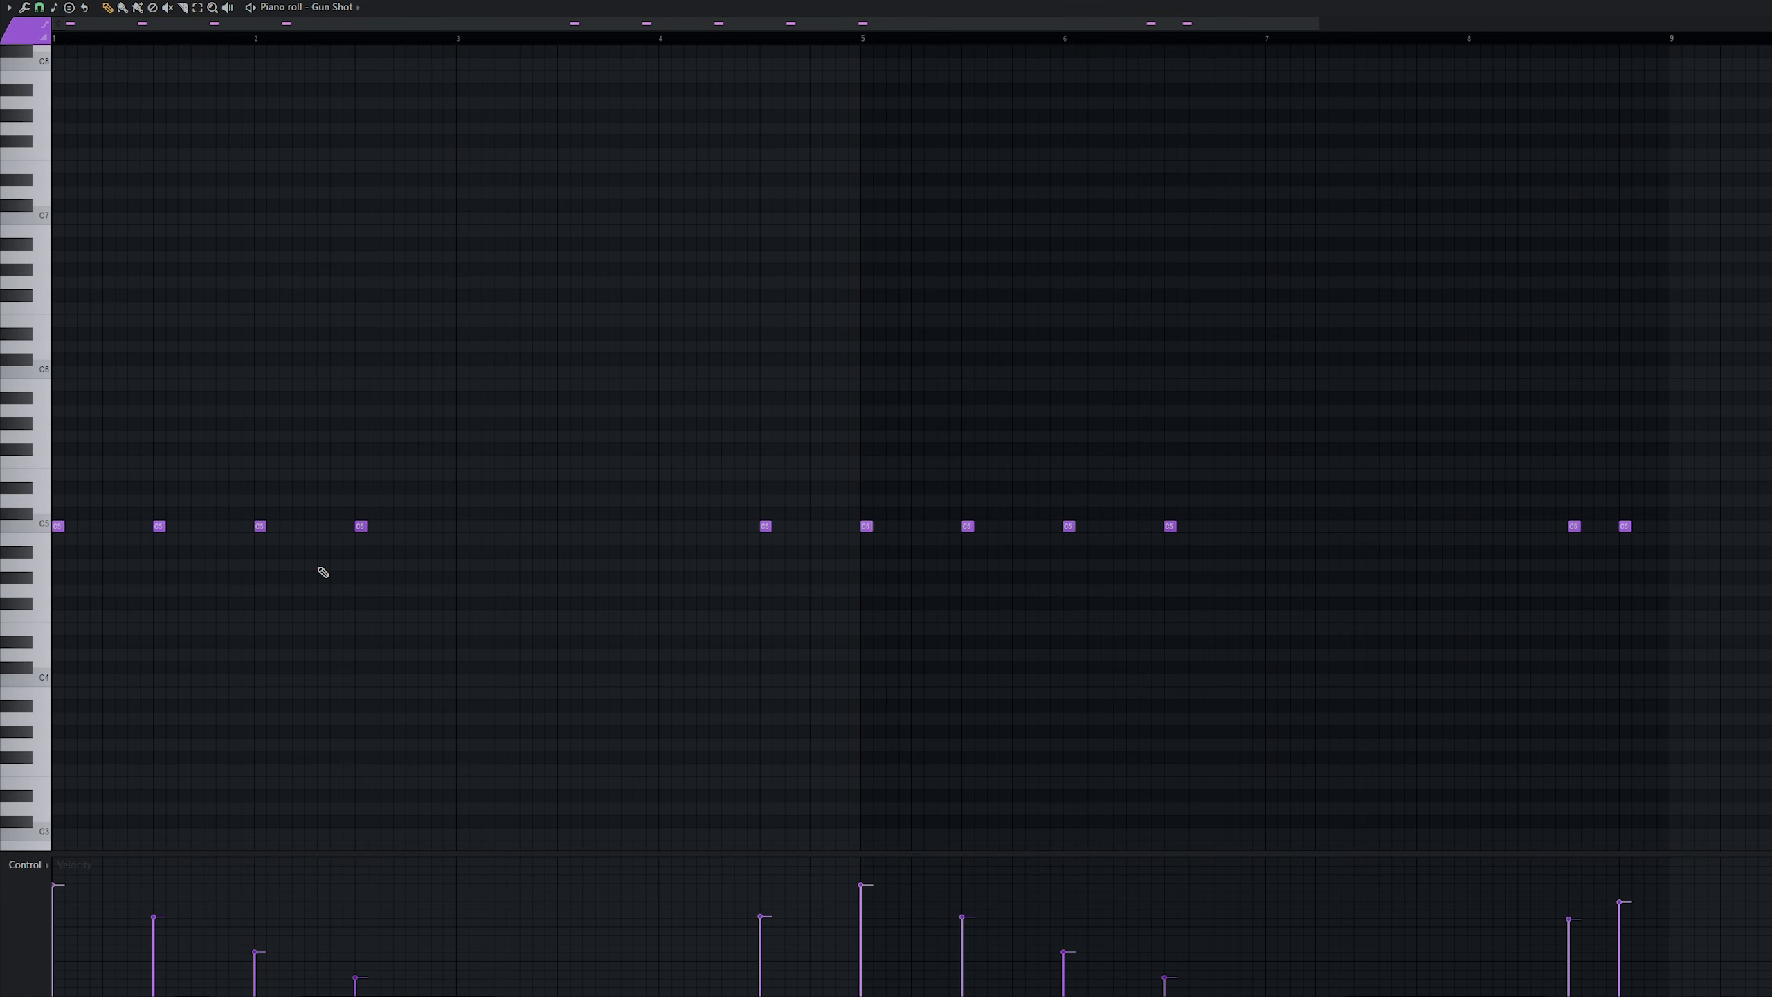
drag(565, 730, 56, 470)
click(209, 613)
Show the note panning of the Gun Shot pattern in the control lane and play it
click(25, 864)
click(102, 907)
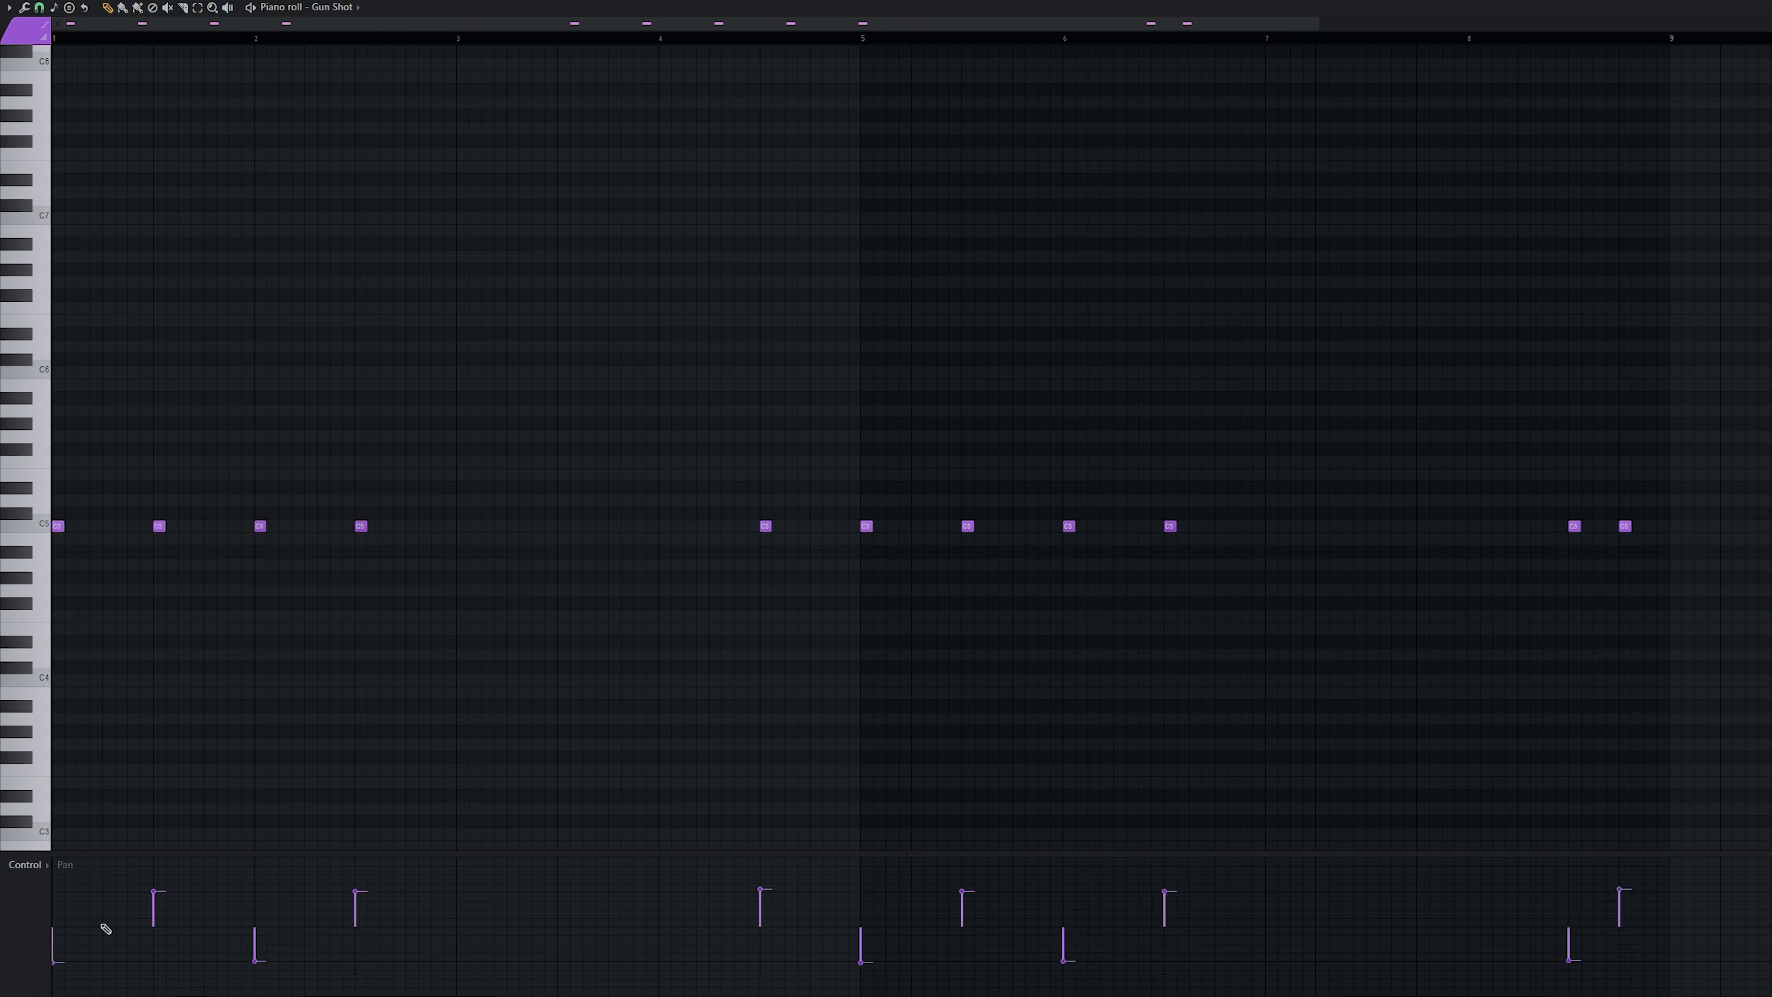
key(space)
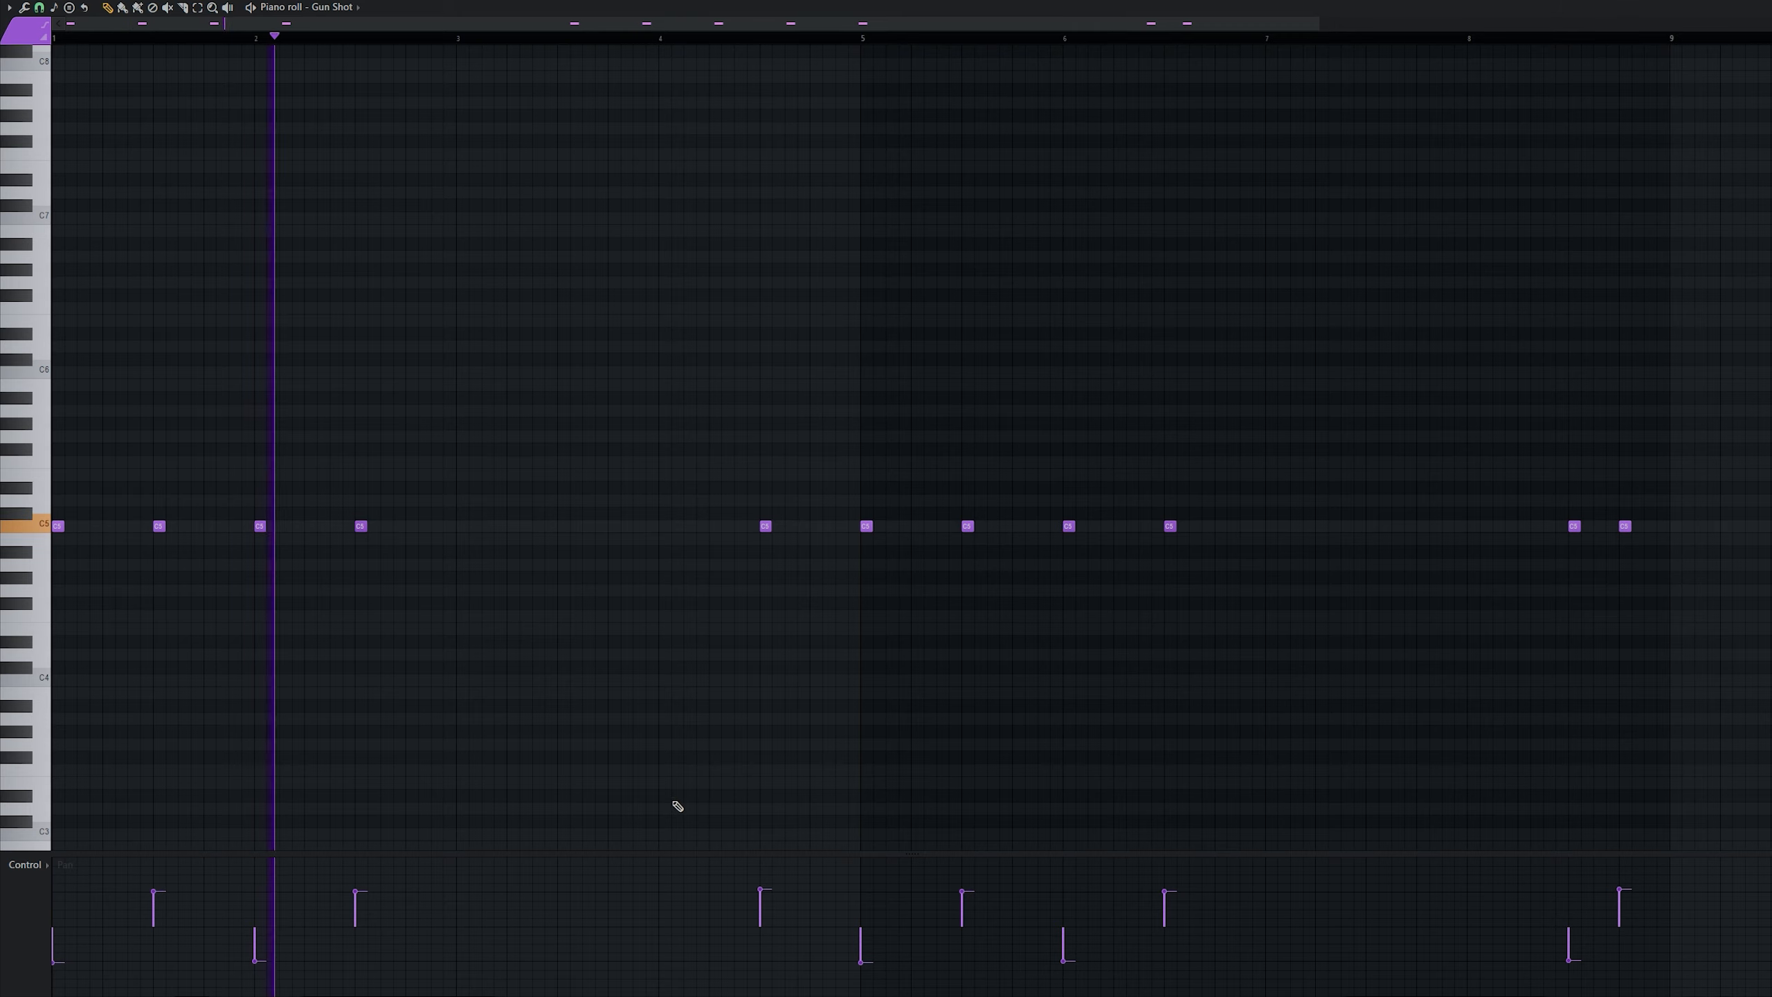
key(space)
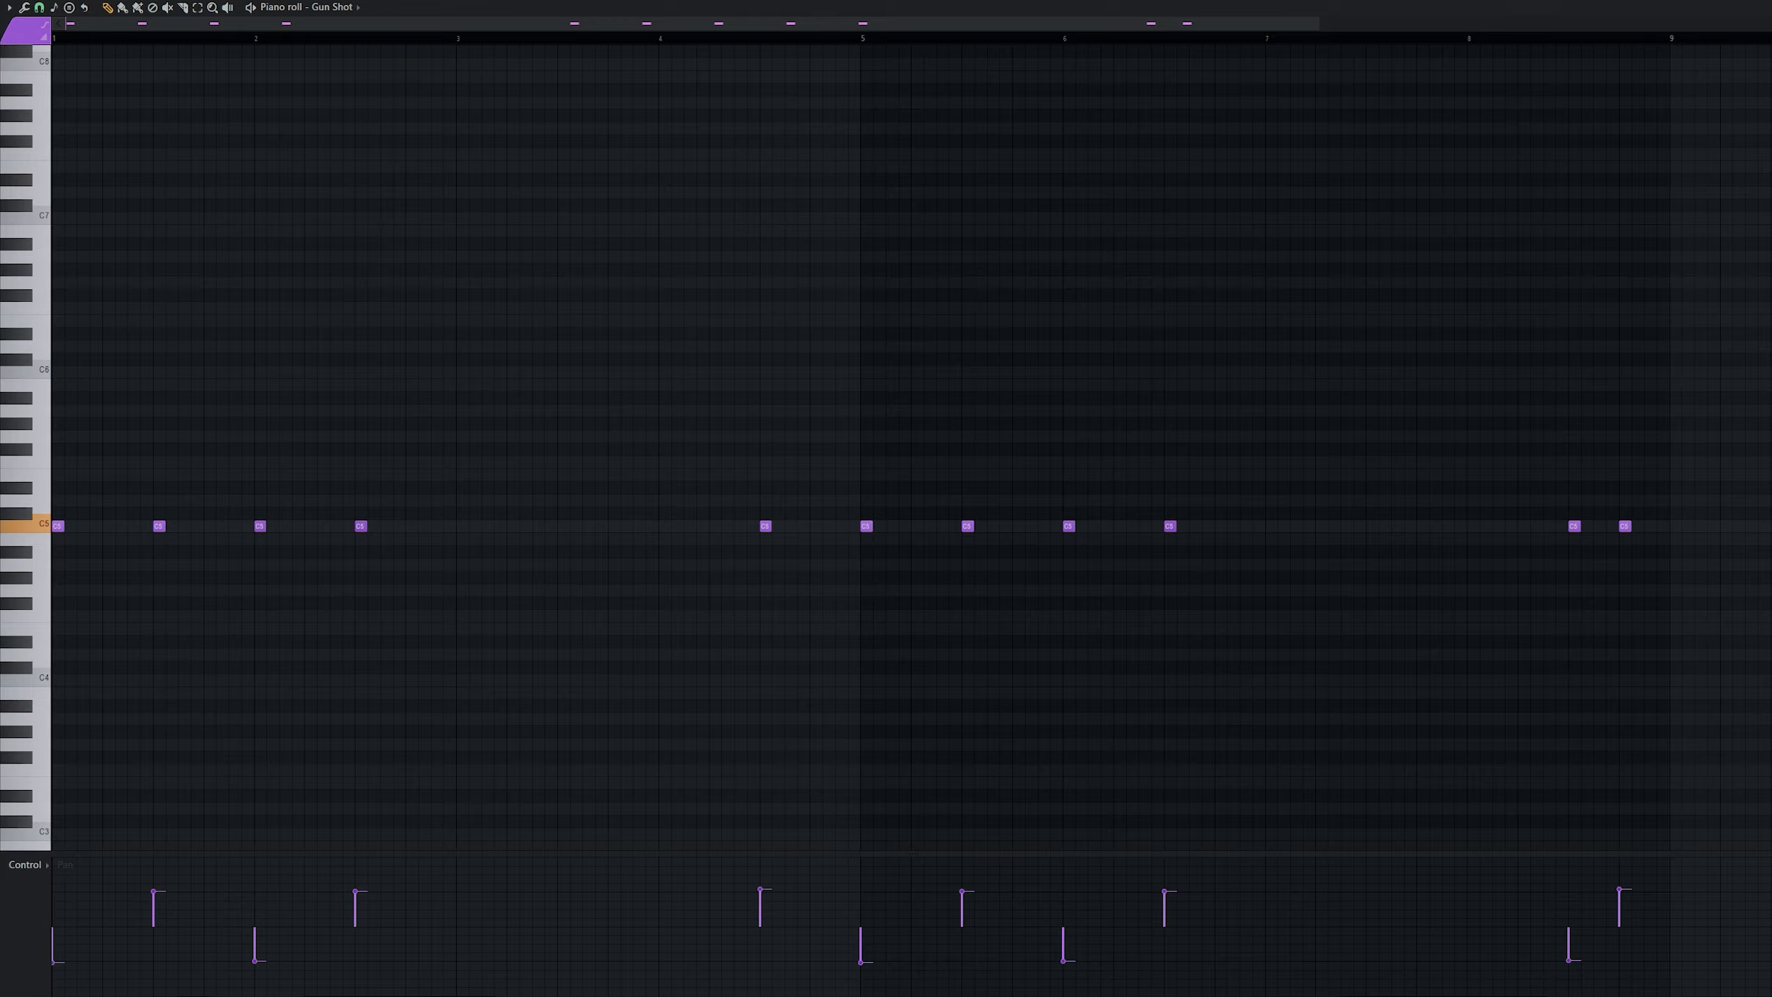
Close the piano roll, then solo Track 20 in the playlist and play the Bell clip from bar 25
key(Escape)
scroll(607, 621, down, 2)
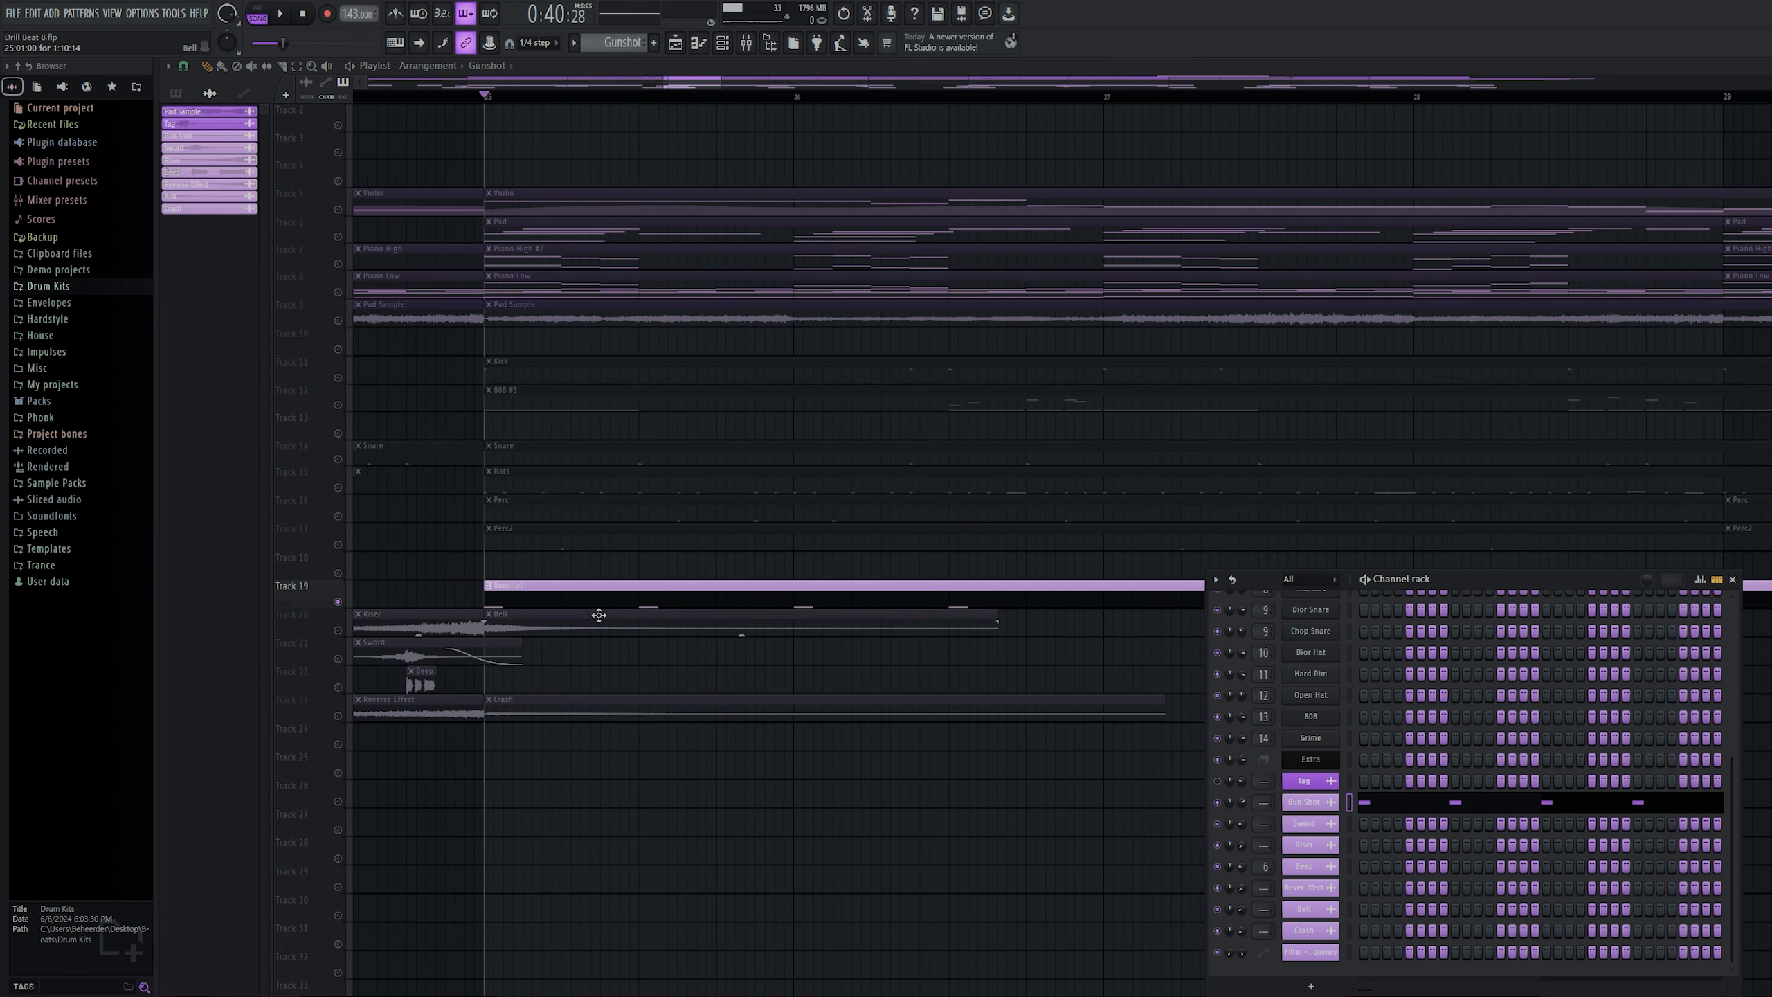
scroll(598, 614, up, 2)
right_click(338, 630)
scroll(475, 649, down, 4)
key(space)
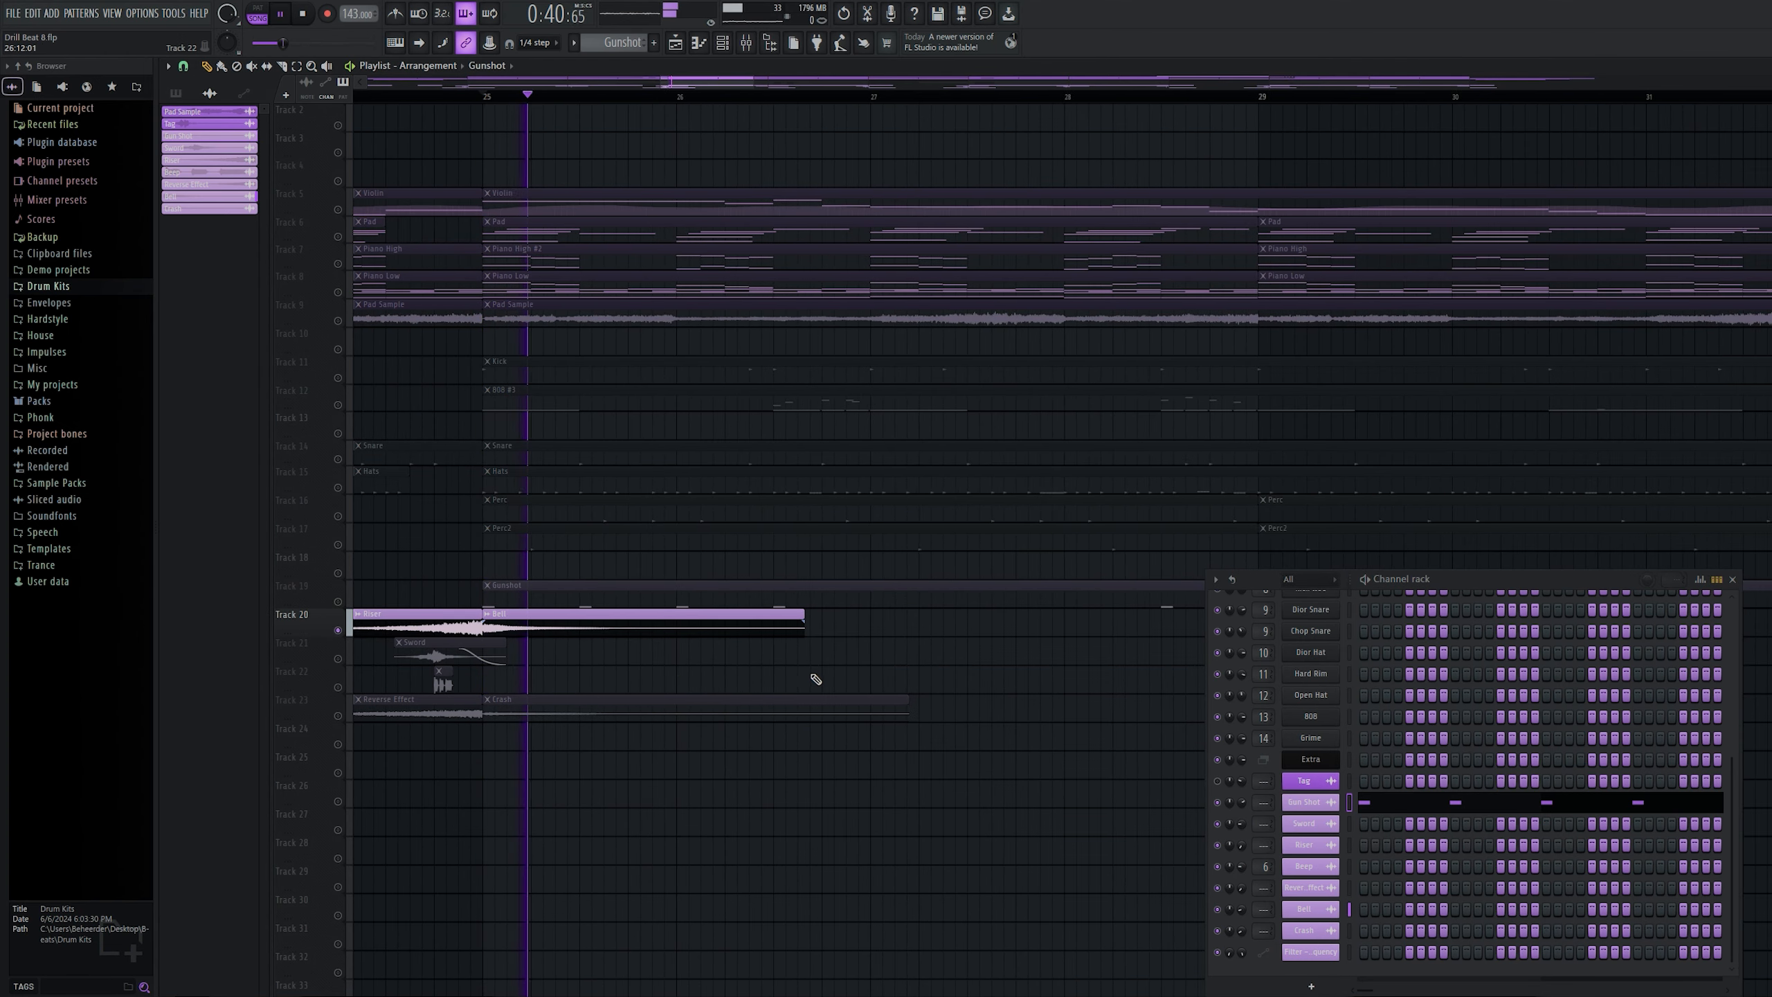
key(space)
Open the Bell audio clip's channel settings, examine its sample and time stretching, and close them
double_click(643, 632)
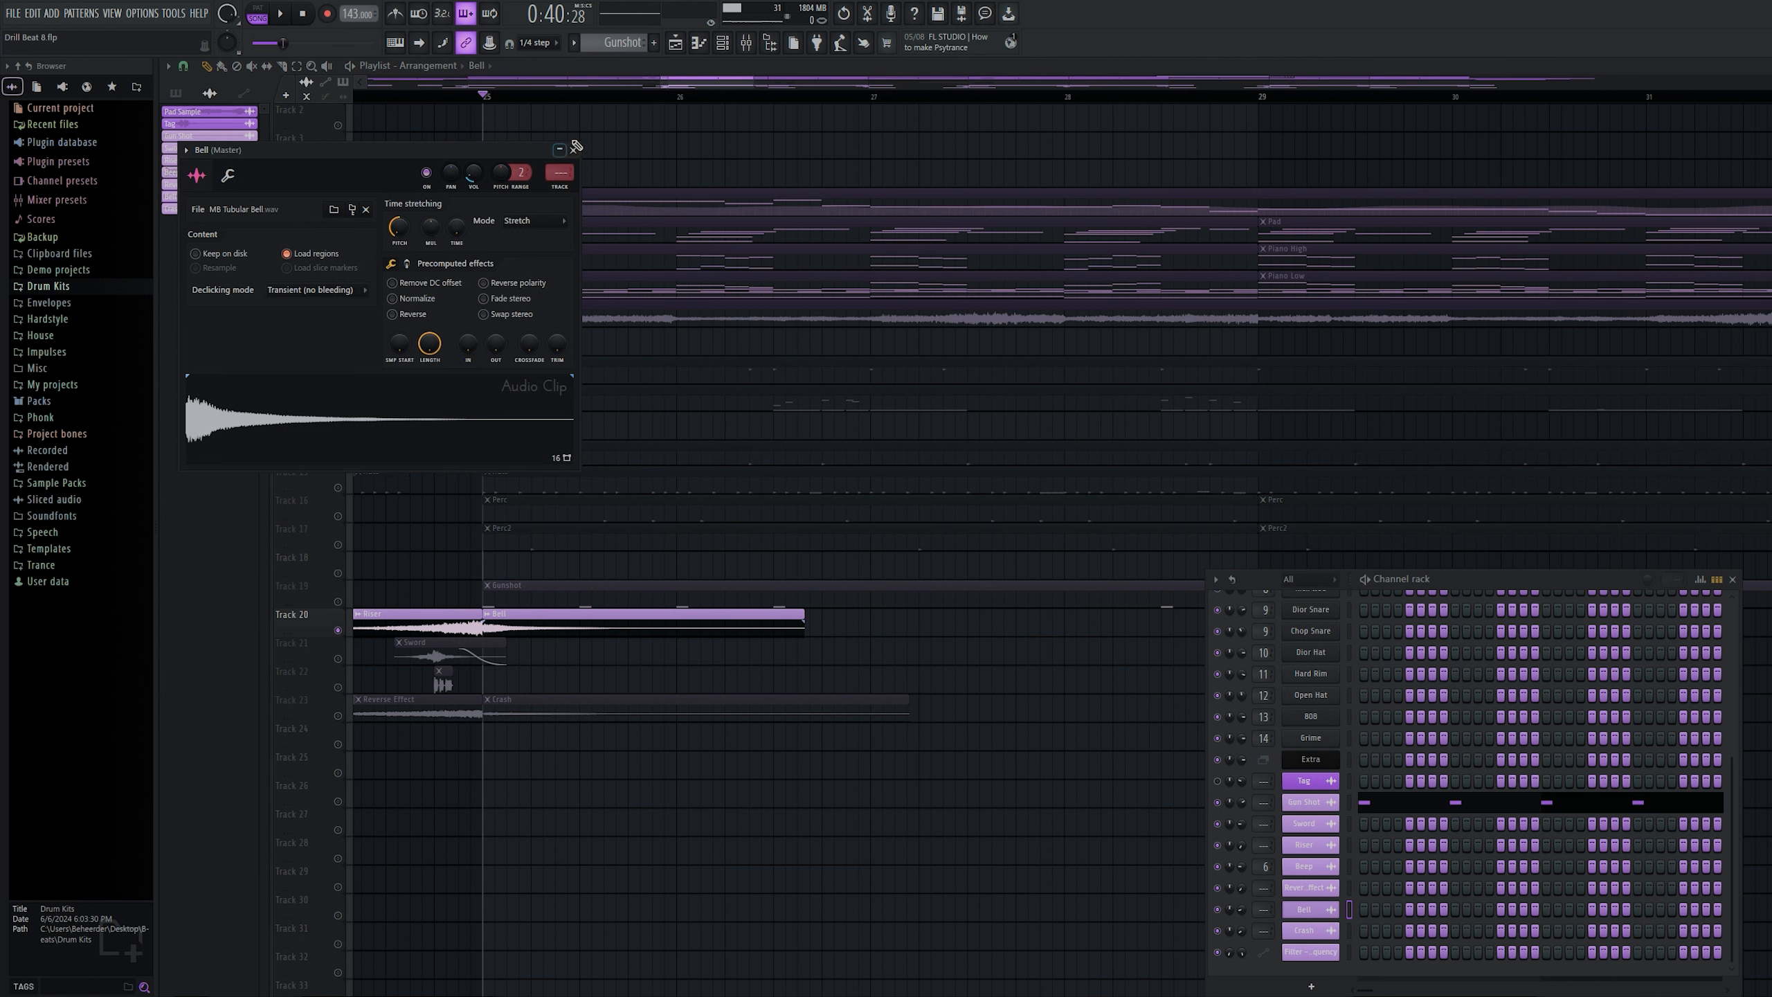
click(573, 149)
scroll(577, 156, down, 1)
Play the Riser clip from bar 24 and examine its time stretching settings
drag(483, 96, 473, 351)
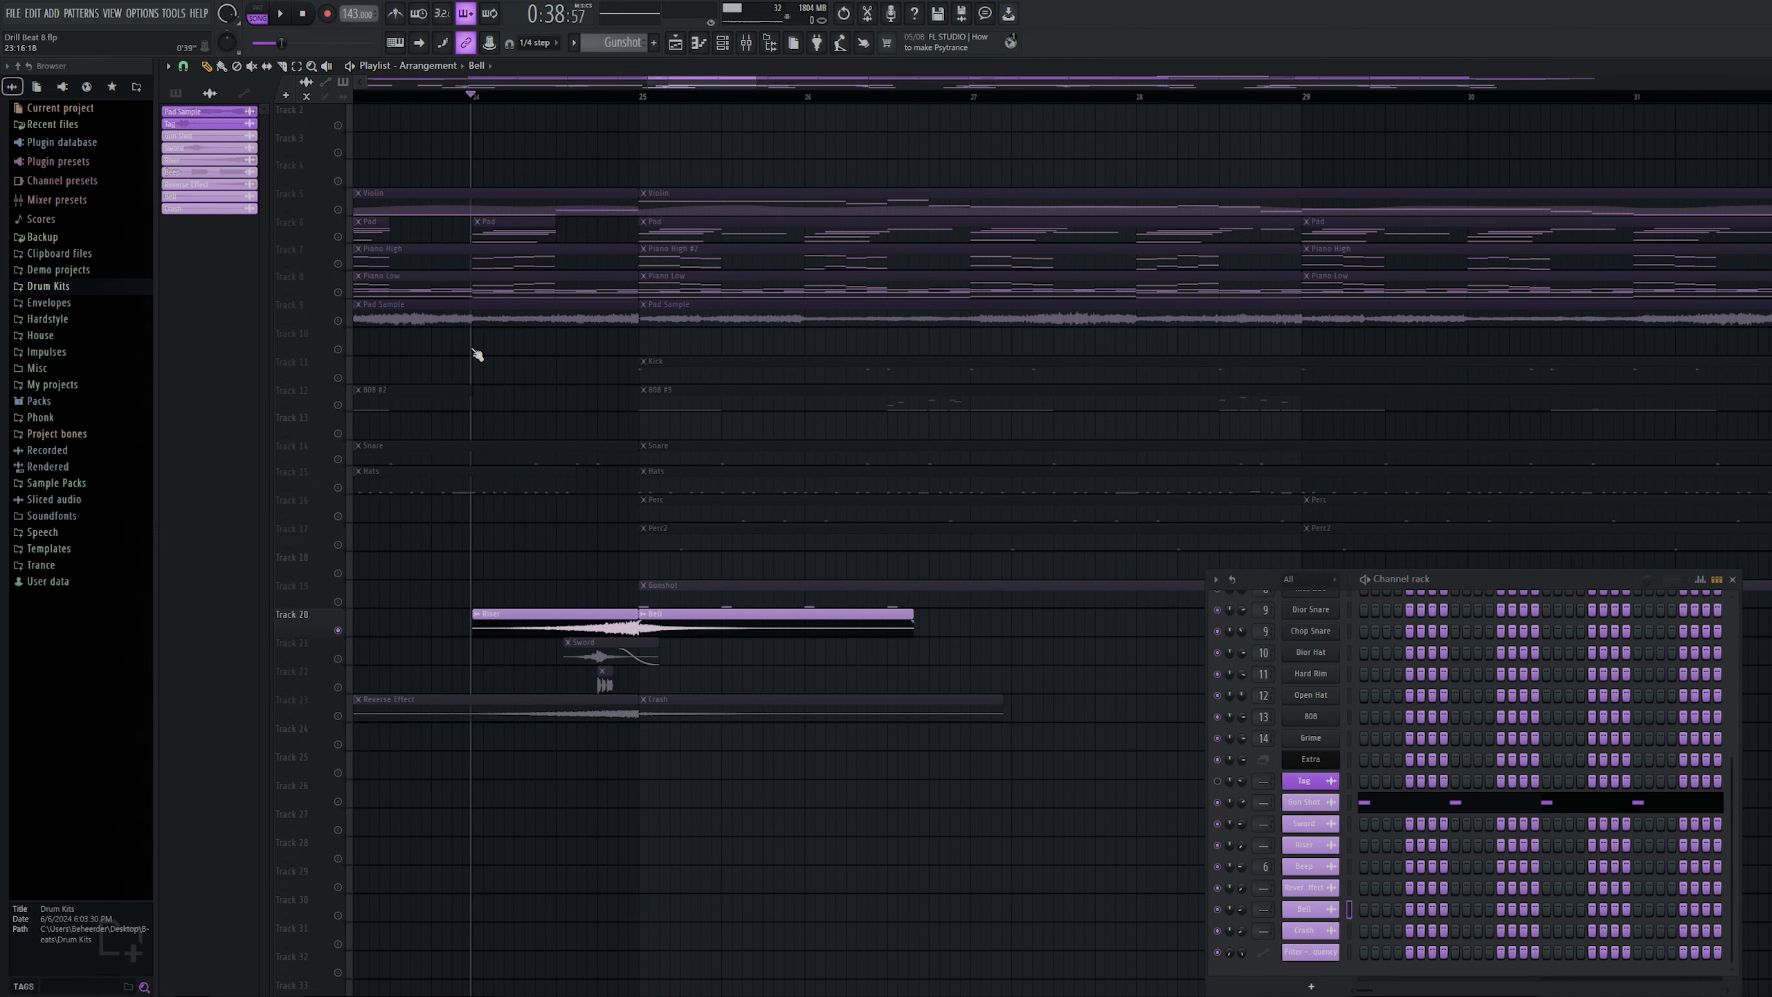
scroll(481, 363, up, 3)
key(space)
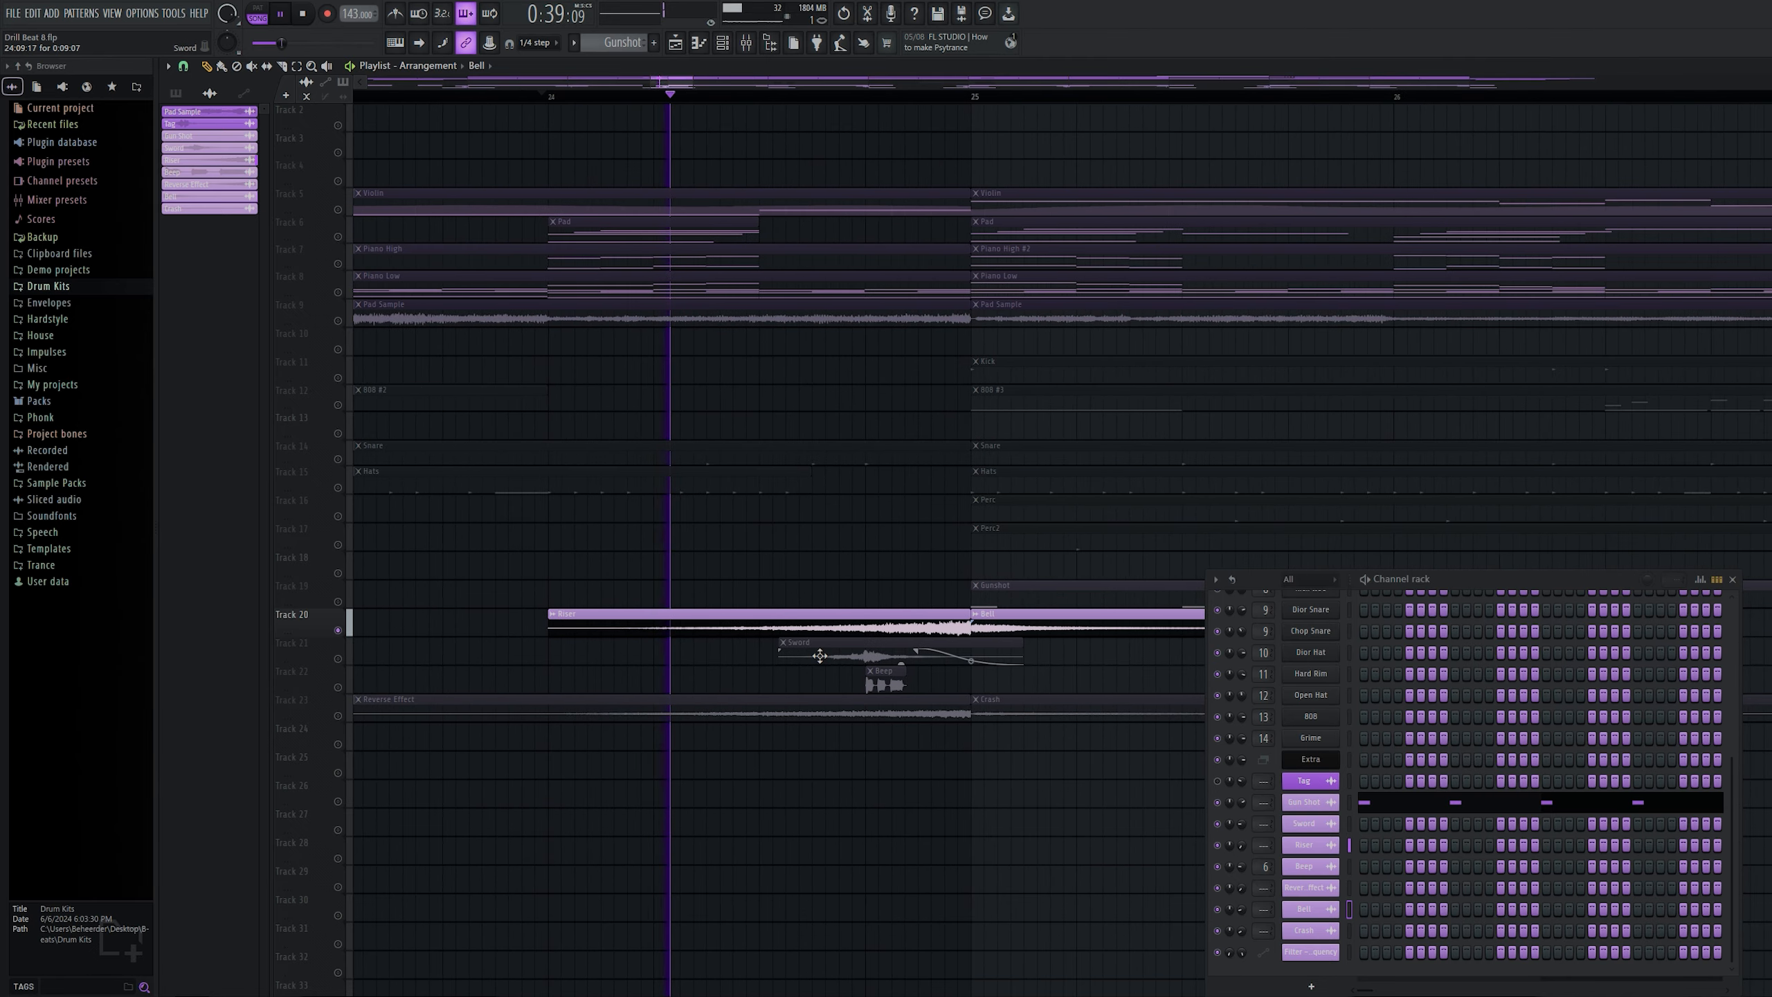
key(space)
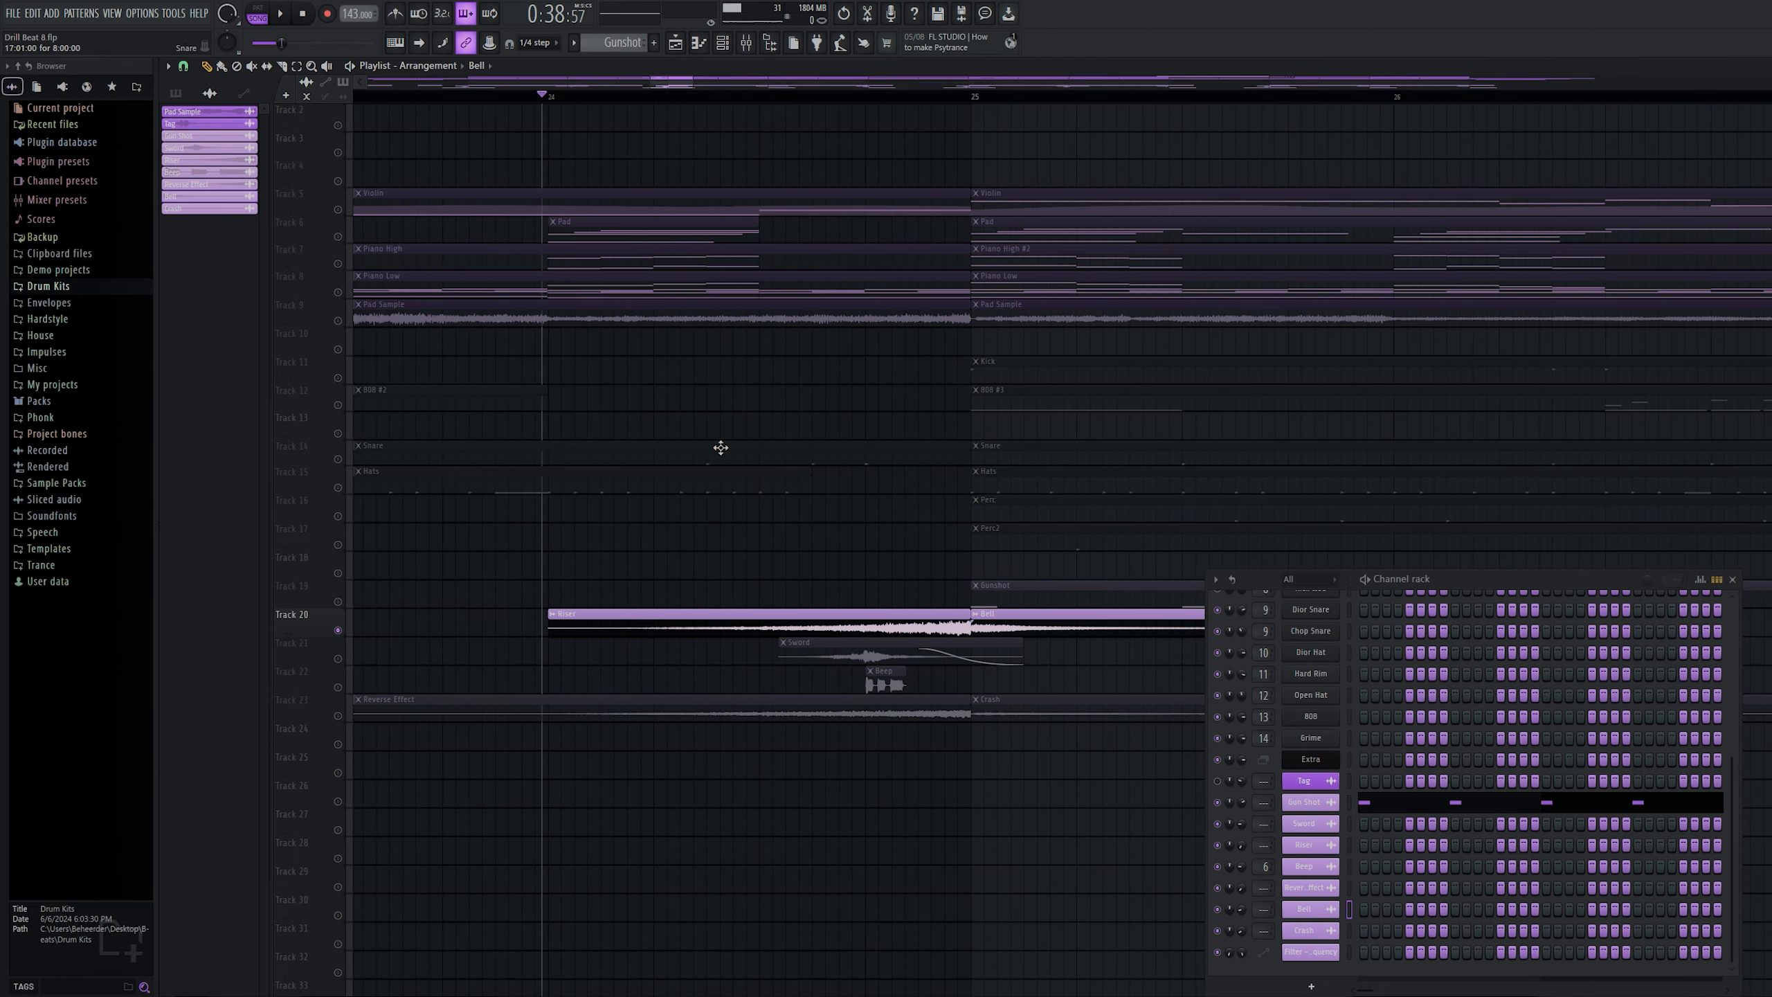
double_click(657, 621)
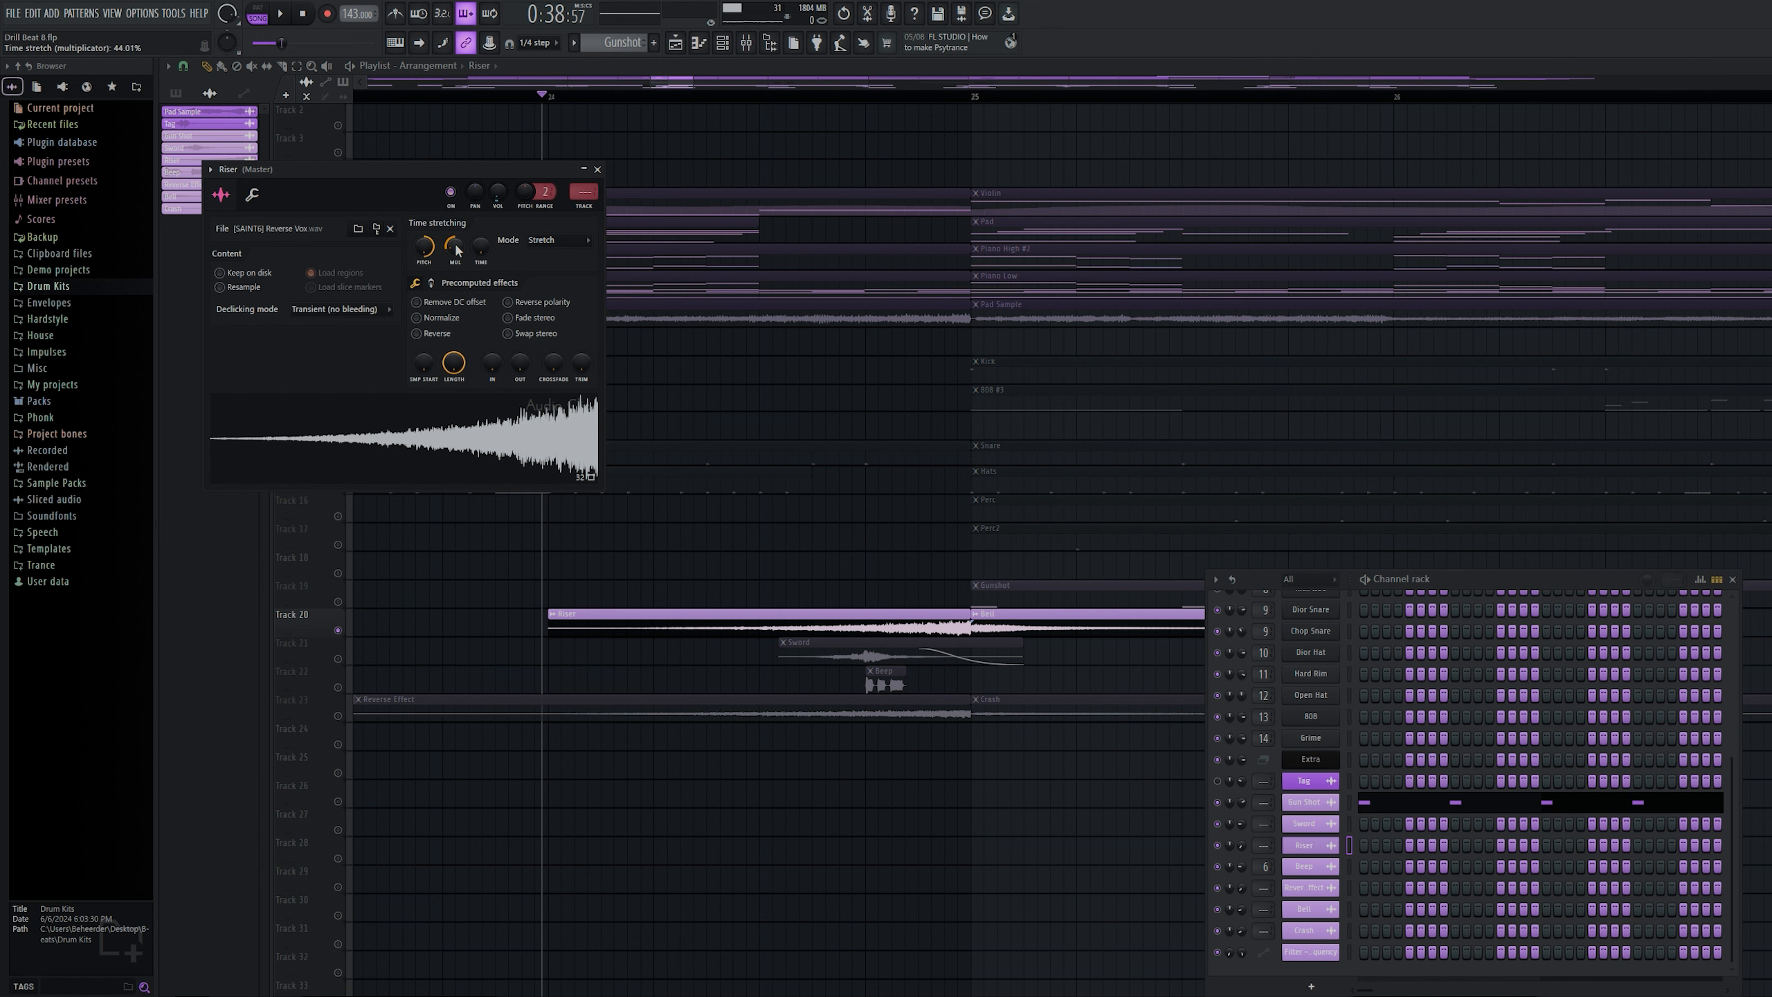
click(598, 170)
Solo Track 21 with the Sword clip and place the playhead just before that clip
scroll(617, 600, down, 4)
scroll(572, 642, up, 3)
key(shift+s)
click(774, 100)
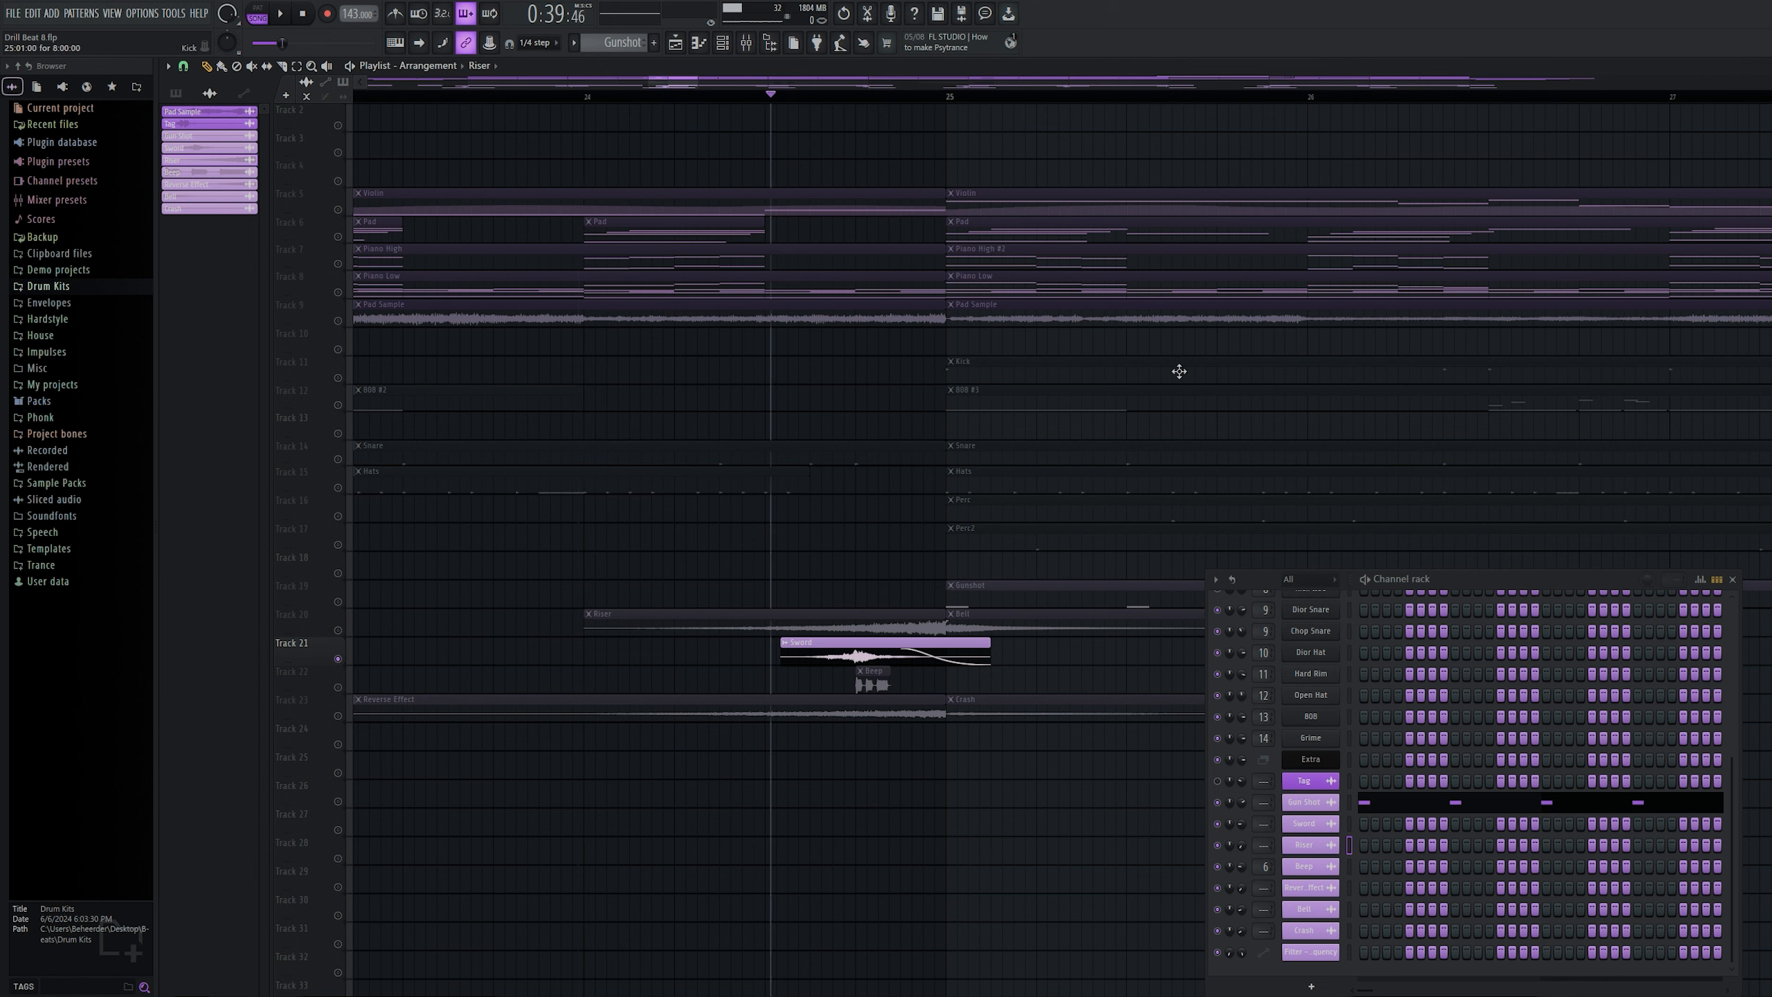
Solo Track 22 and open the channel settings of its Beep audio clip
click(338, 687)
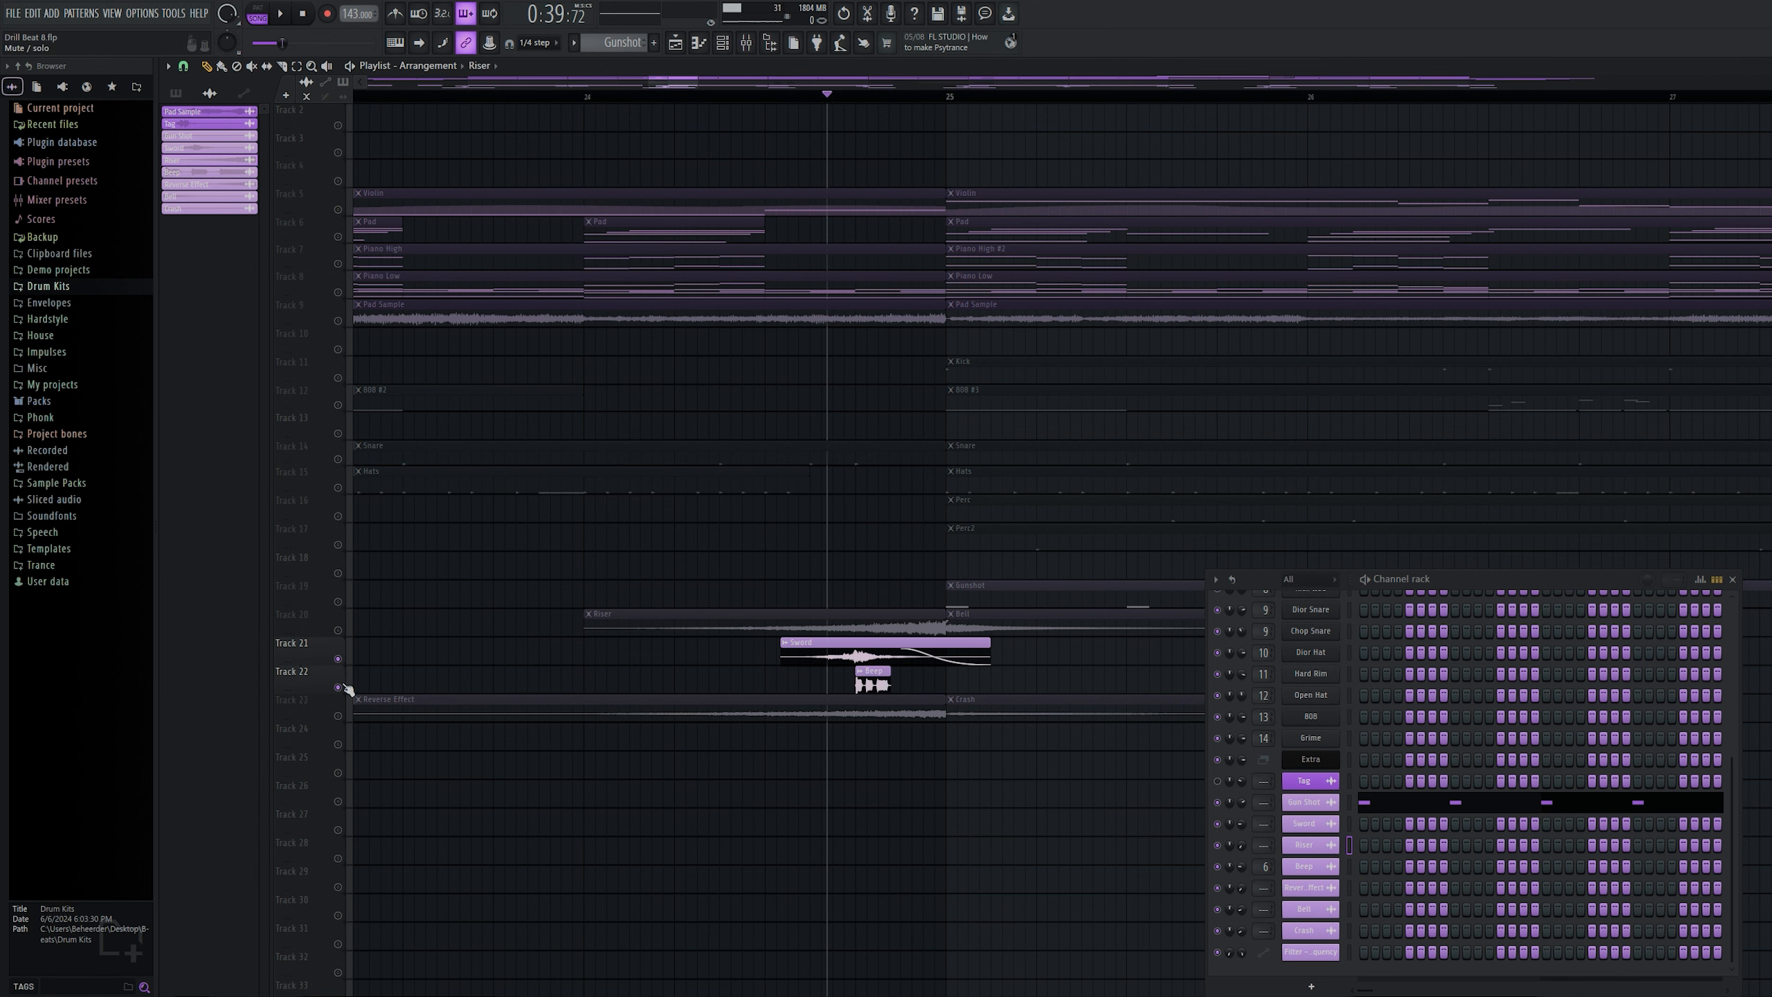
right_click(338, 687)
double_click(872, 682)
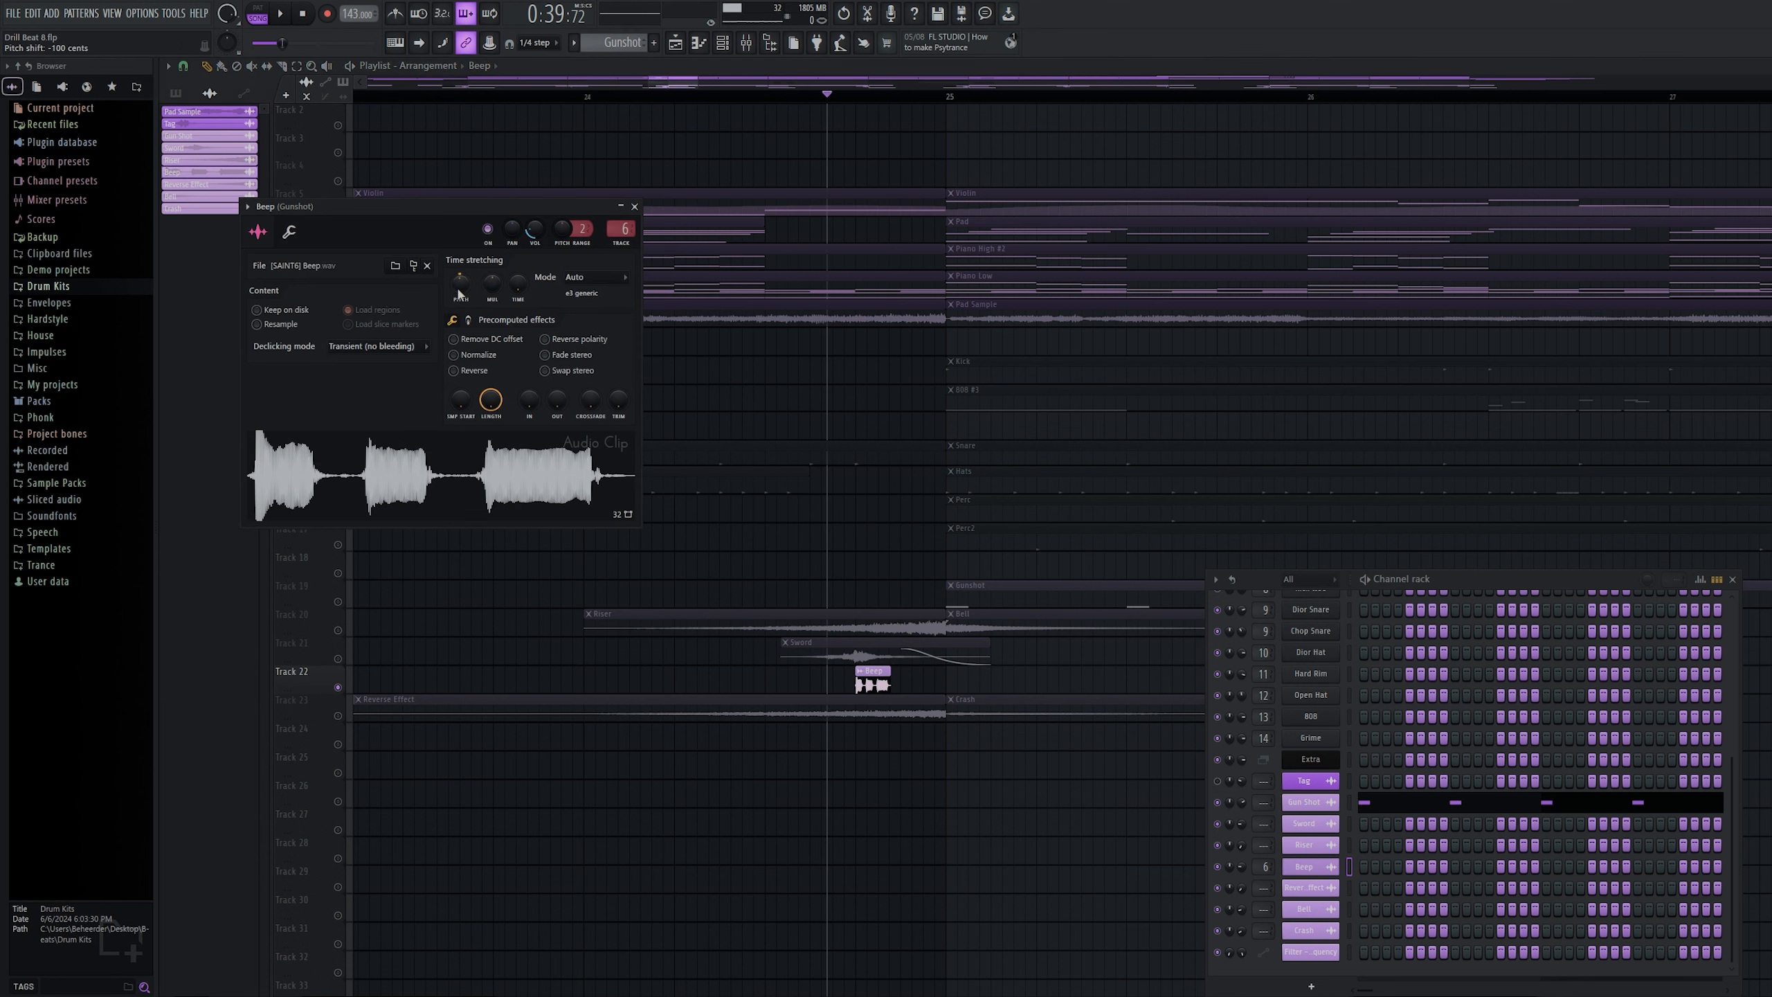
Examine the Fruity Delay 3 on the Gunshot mixer track used by the Beep clip, and close the open windows
double_click(620, 230)
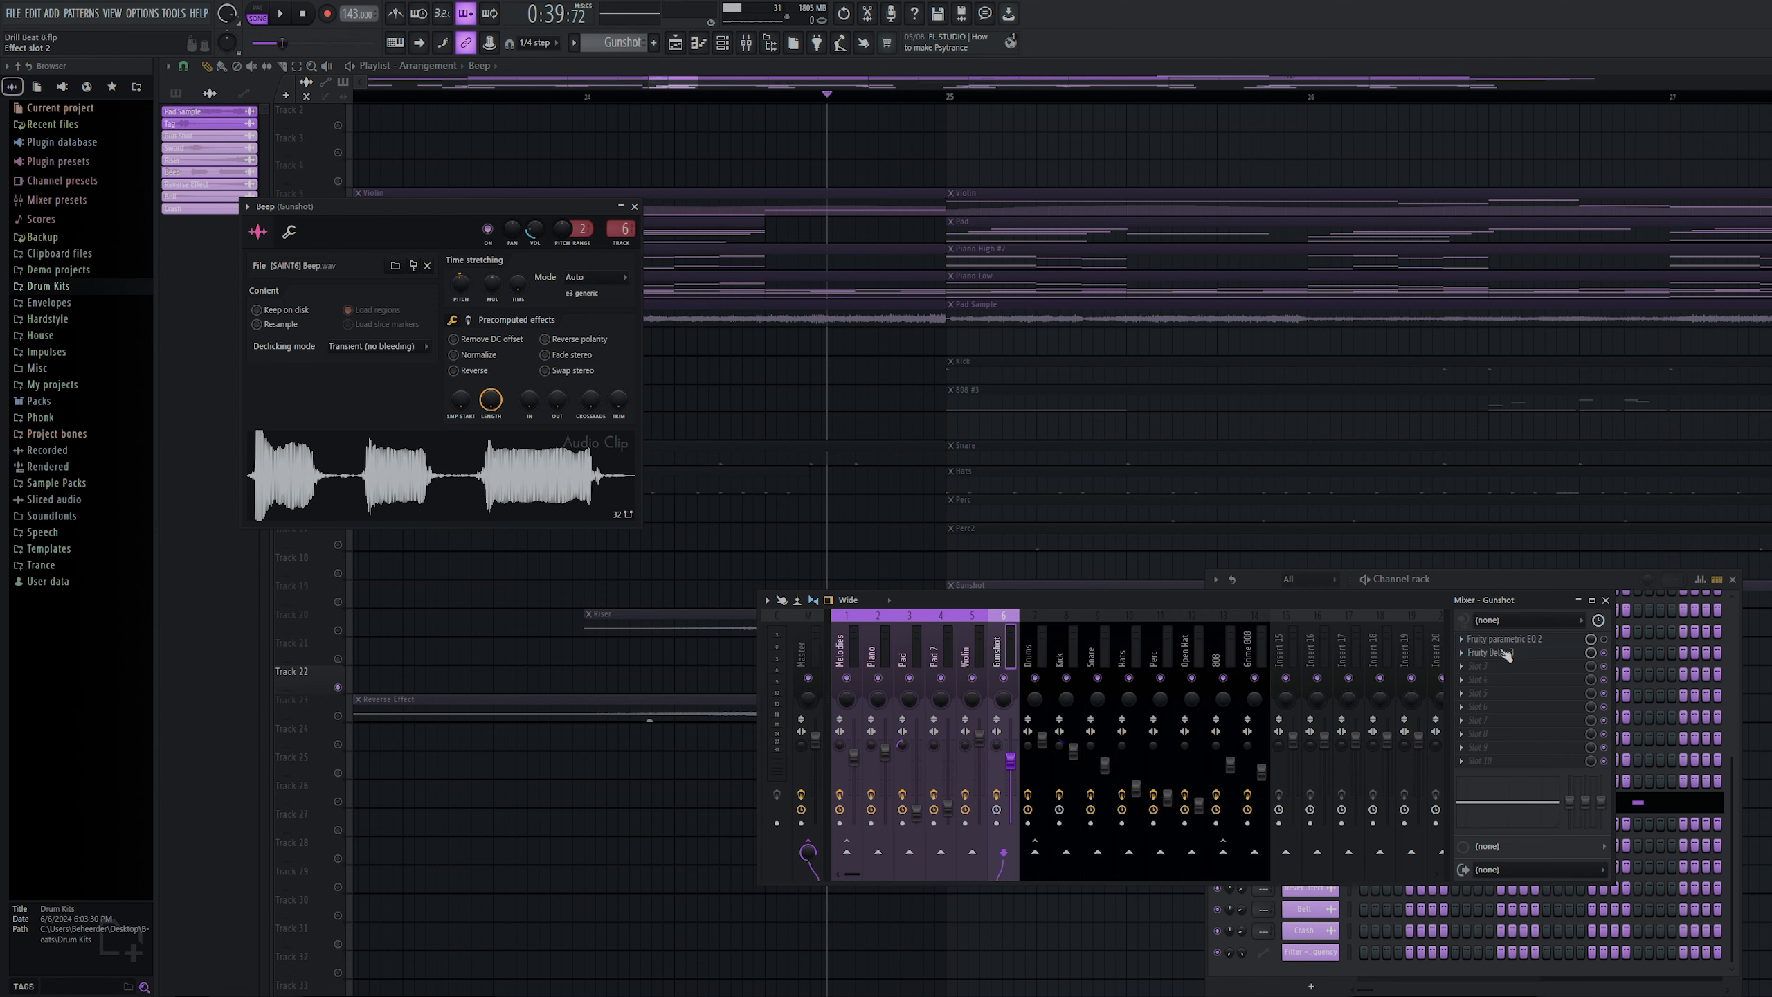
click(1507, 655)
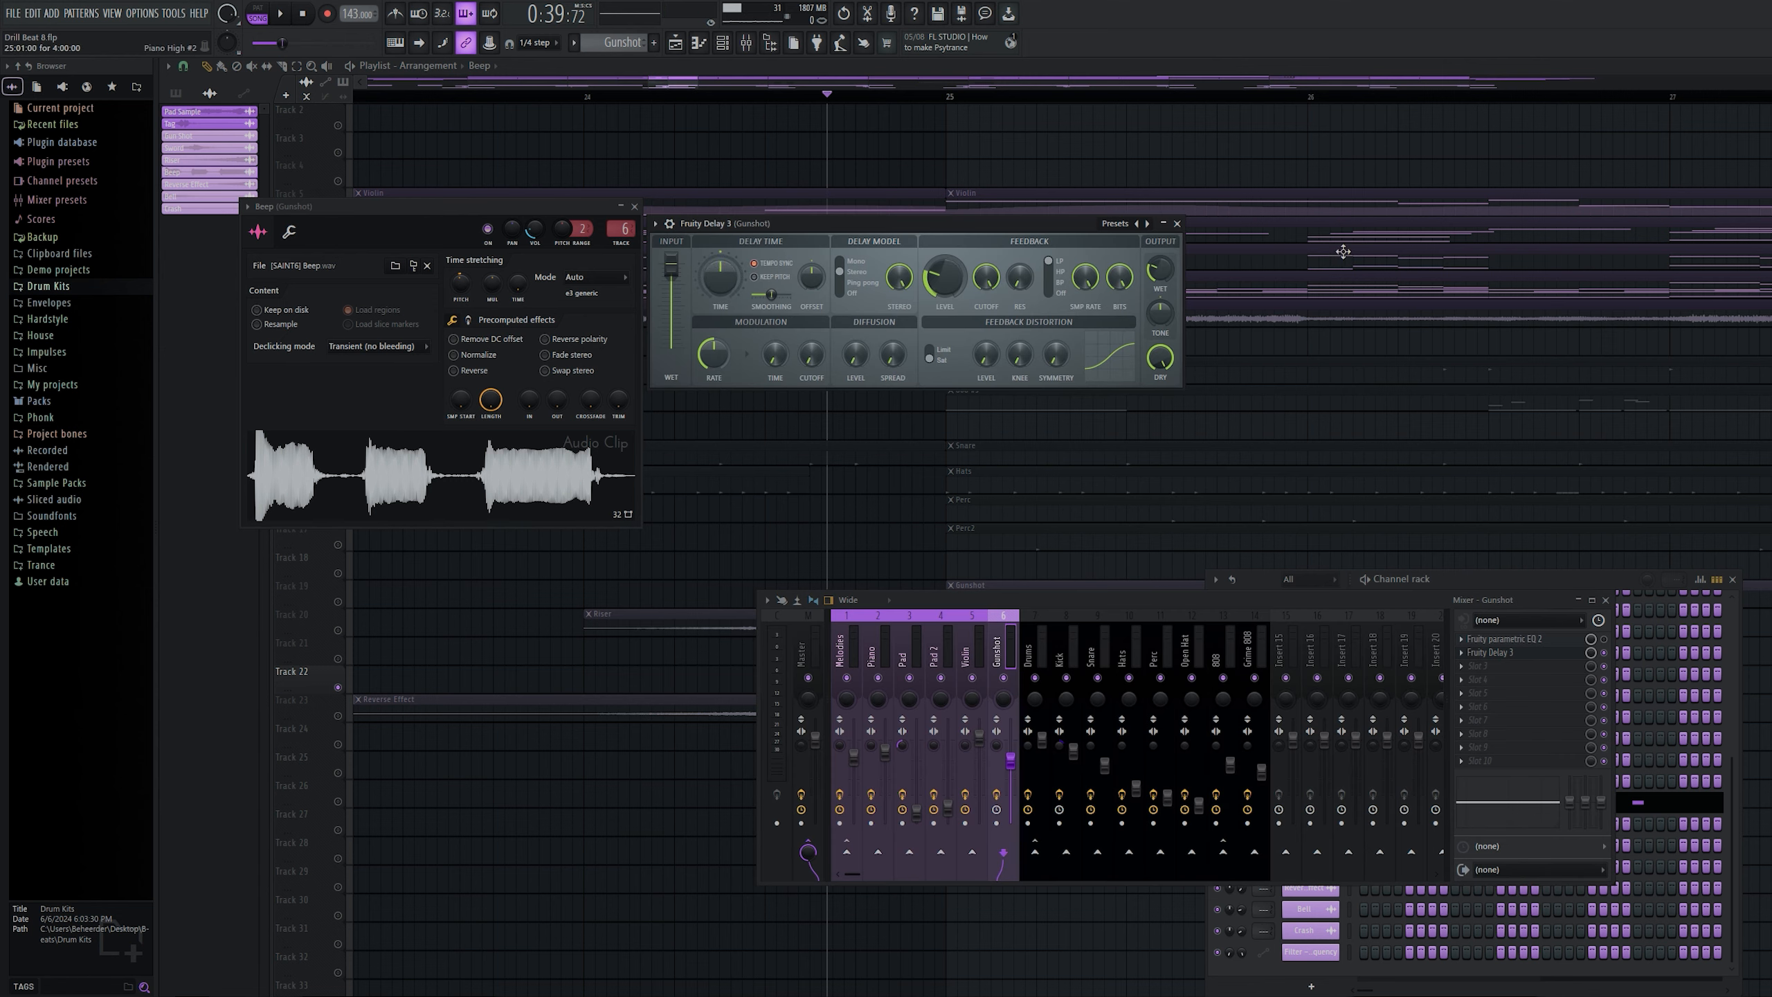
click(1177, 223)
click(634, 205)
click(1606, 599)
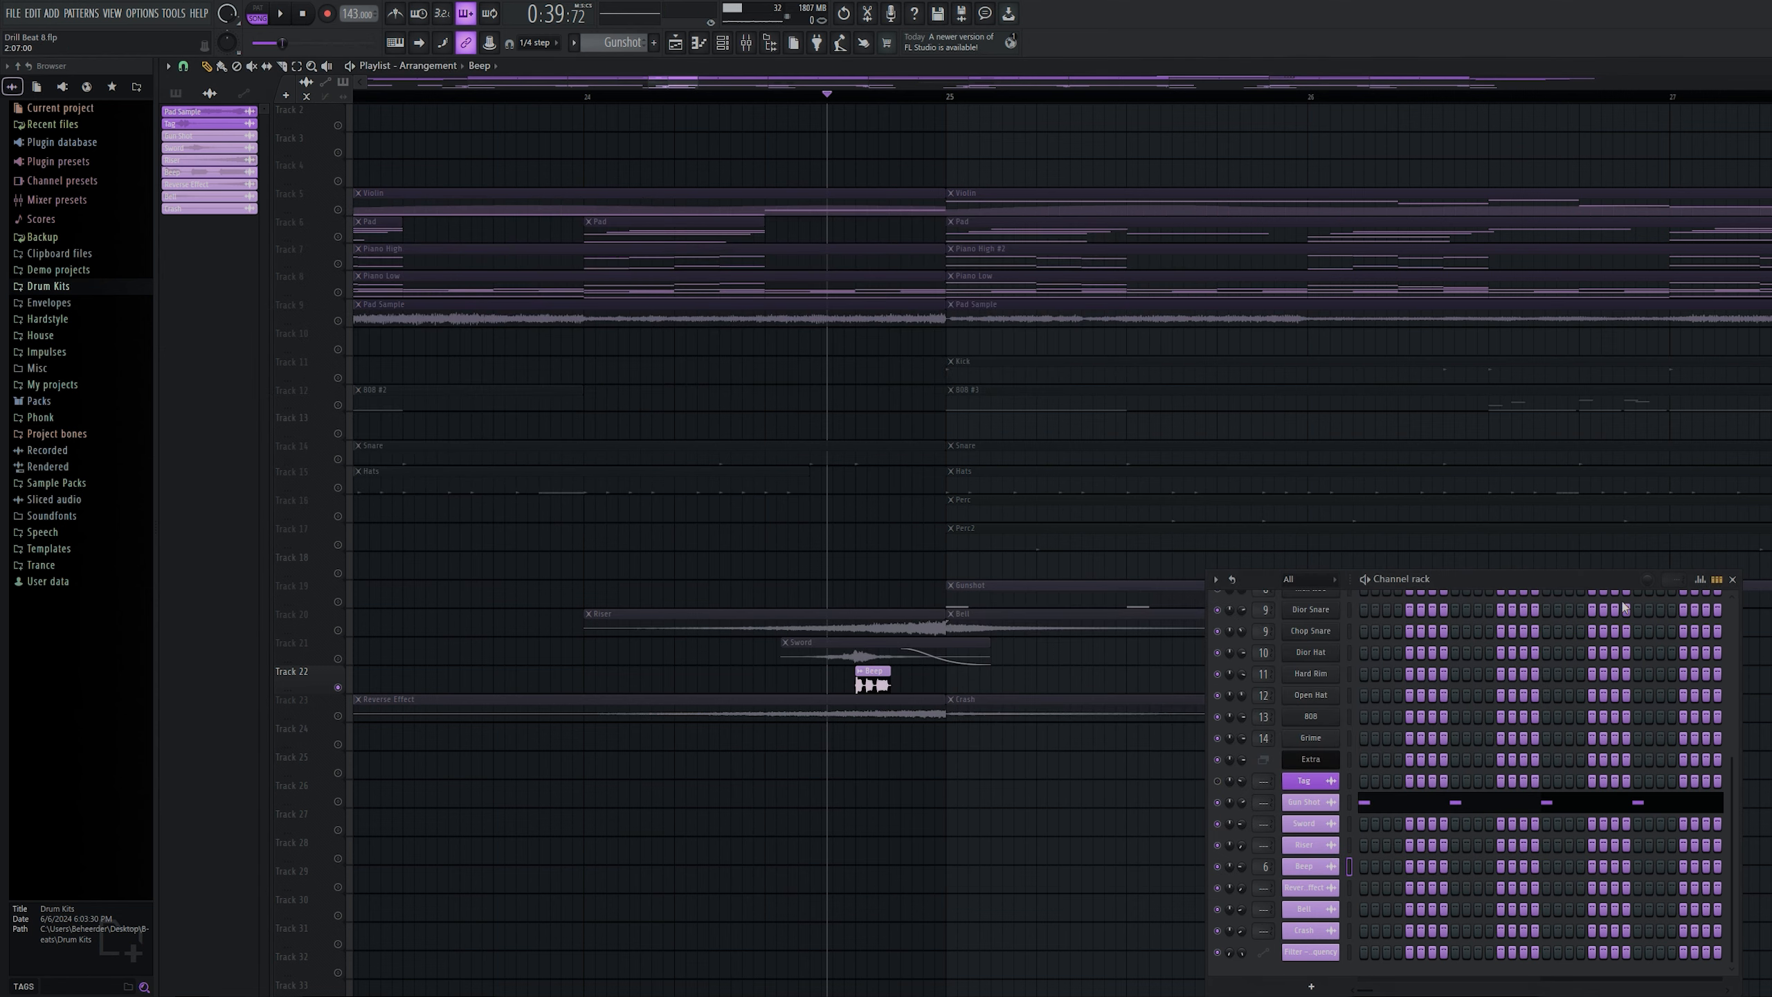
Close the channel rack, solo Track 23 and play its Reverse Effect and Crash clips from just before bar 23
click(1735, 581)
scroll(1123, 335, down, 3)
click(691, 97)
right_click(338, 716)
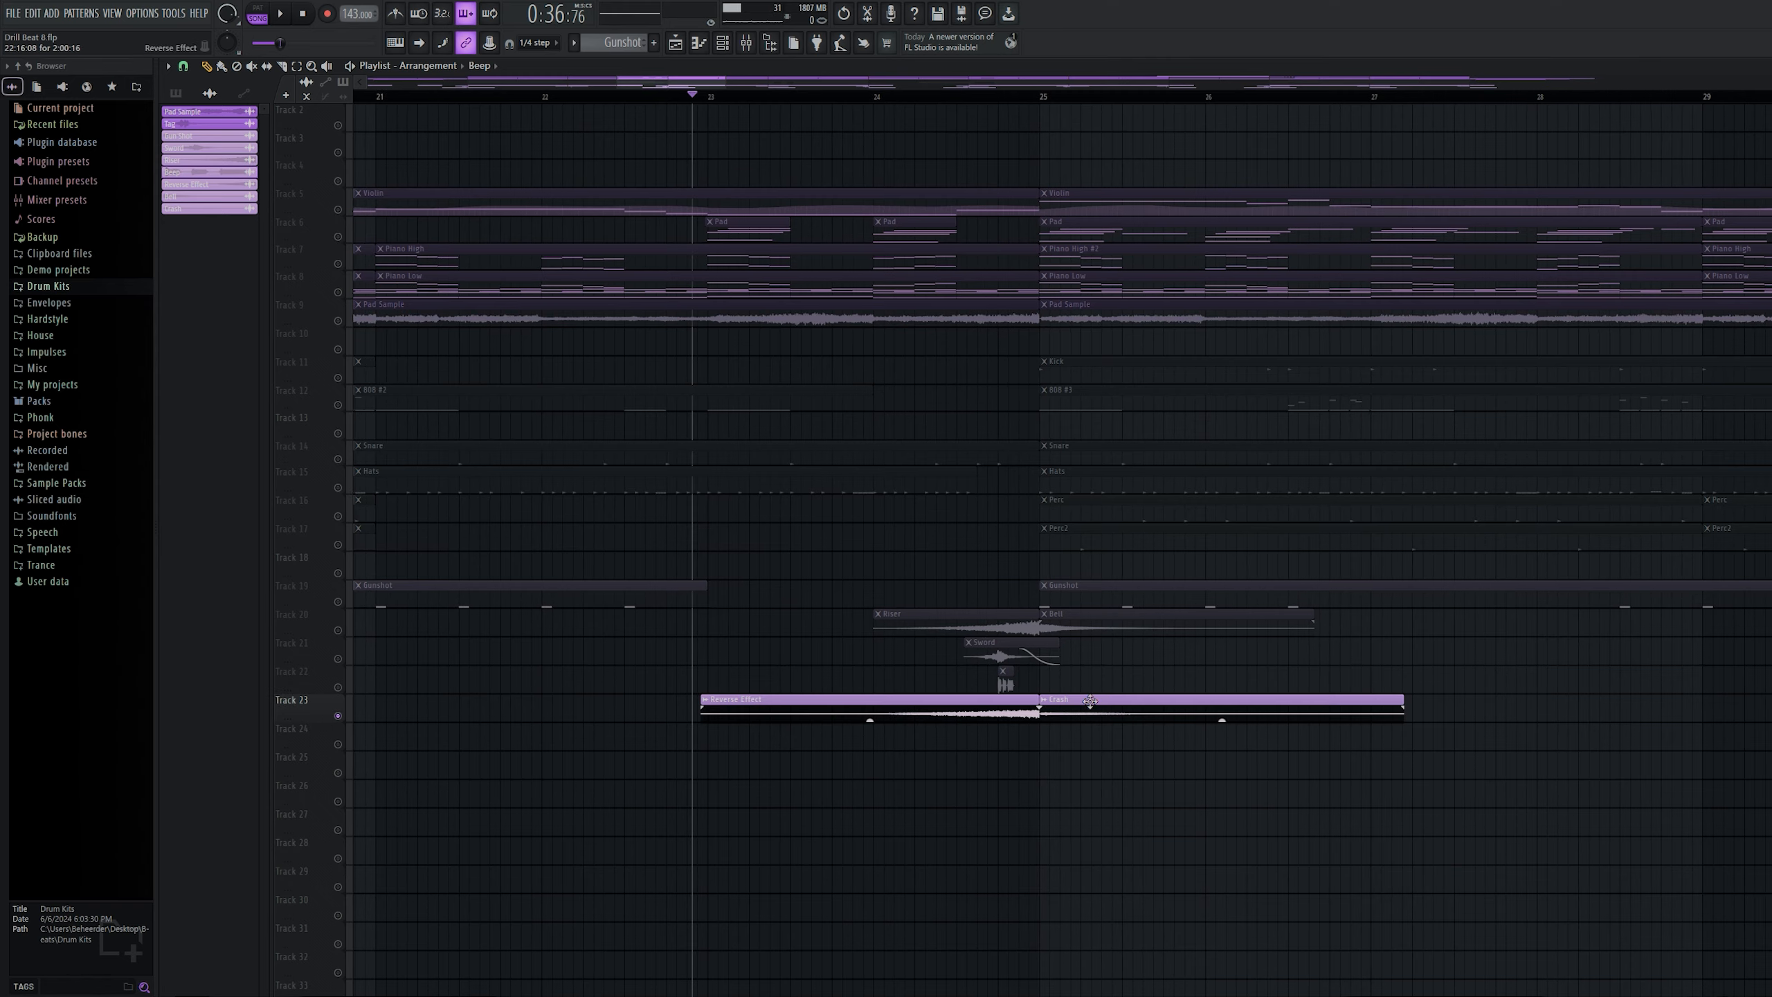
scroll(1396, 750, up, 2)
key(space)
Play Tracks 19 to 23 together through the transition into bar 25
scroll(1317, 756, down, 1)
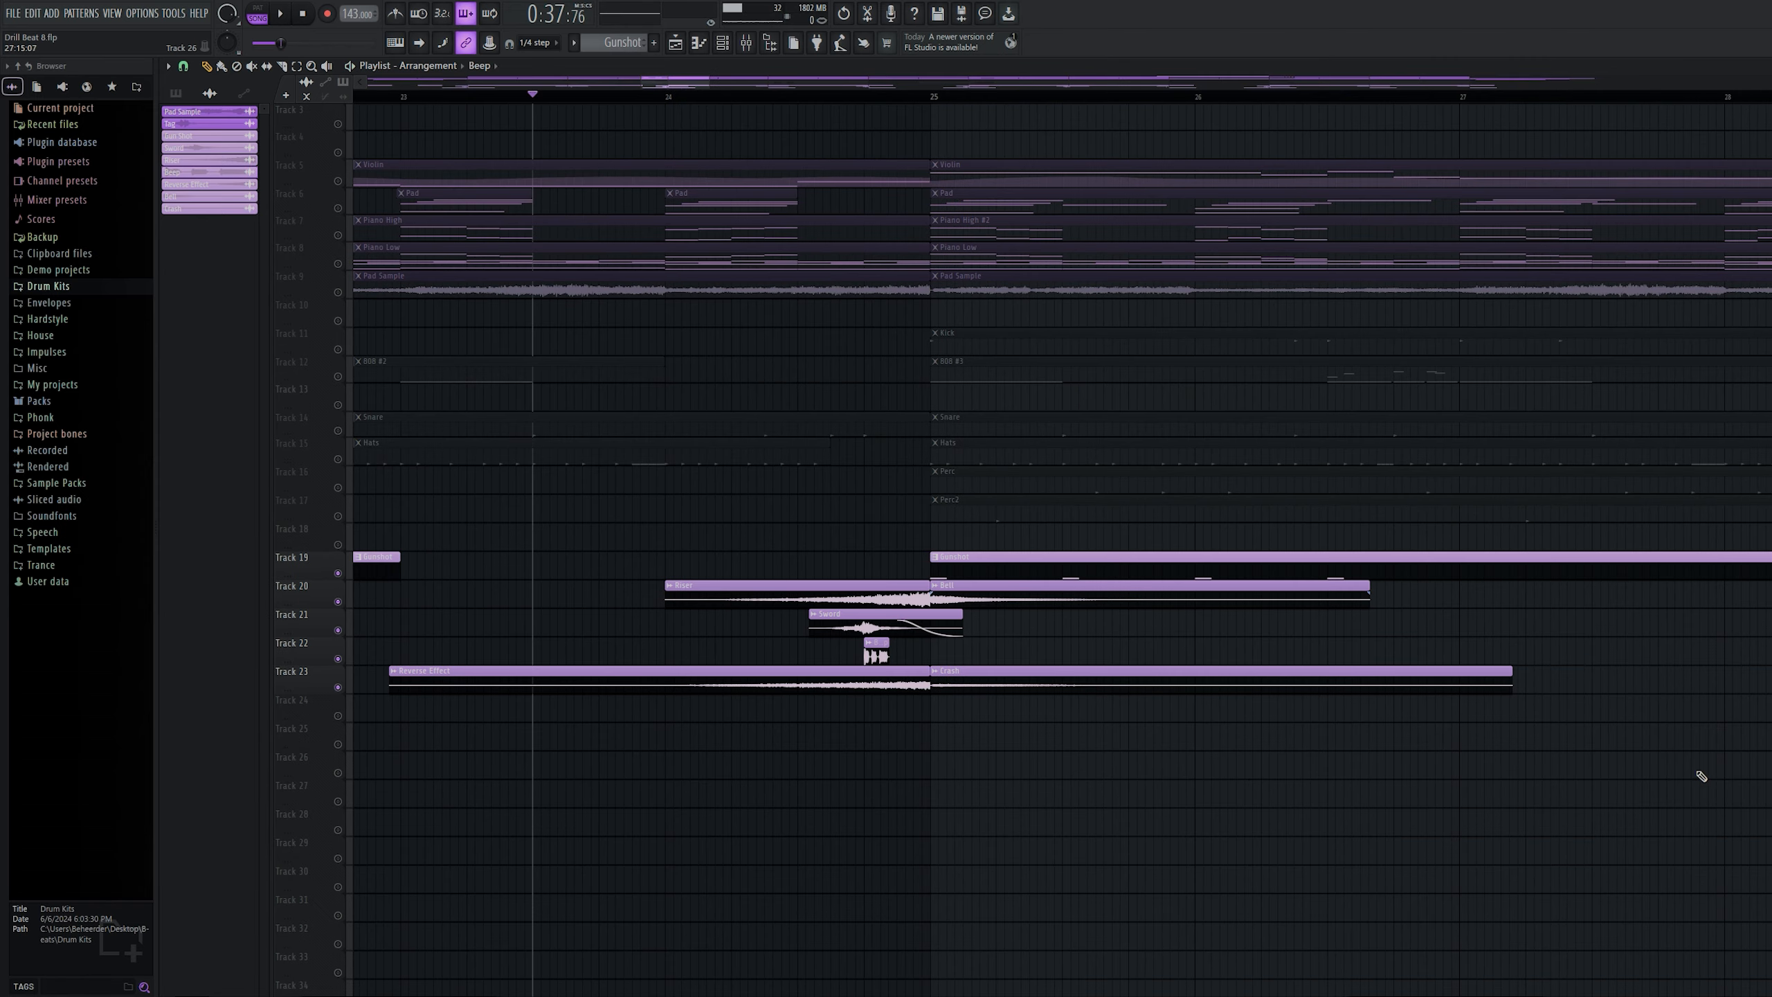
key(space)
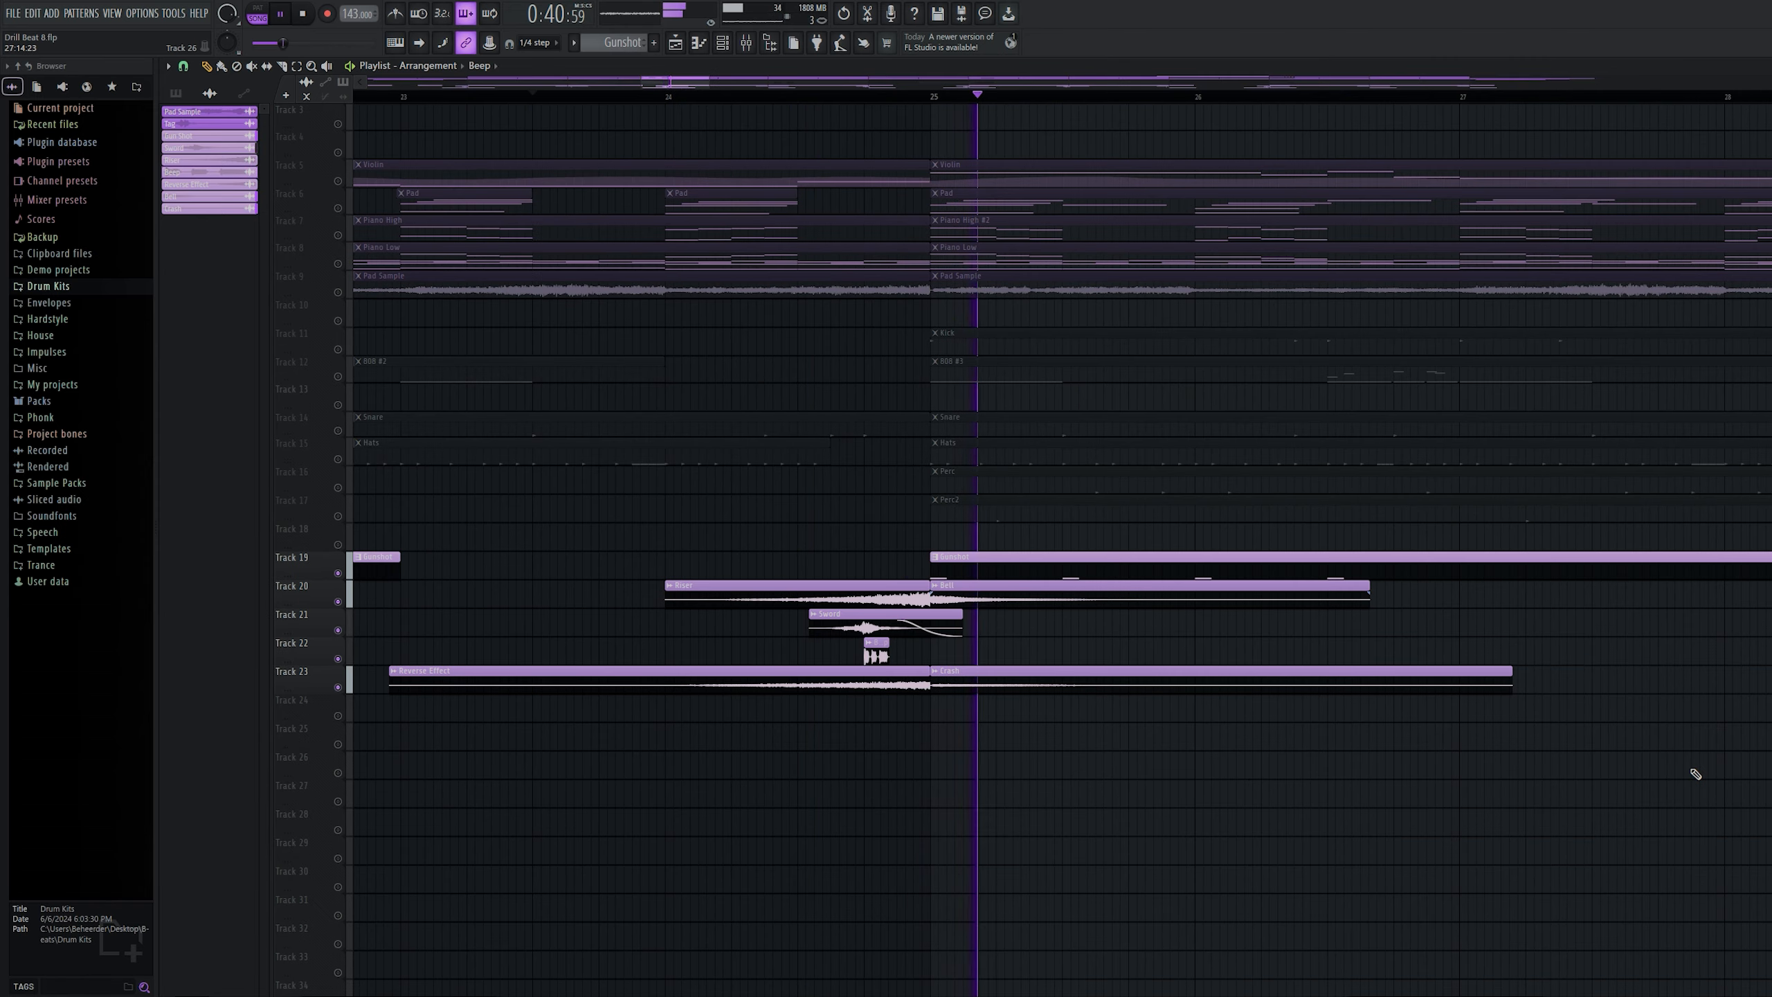
scroll(1695, 772, down, 6)
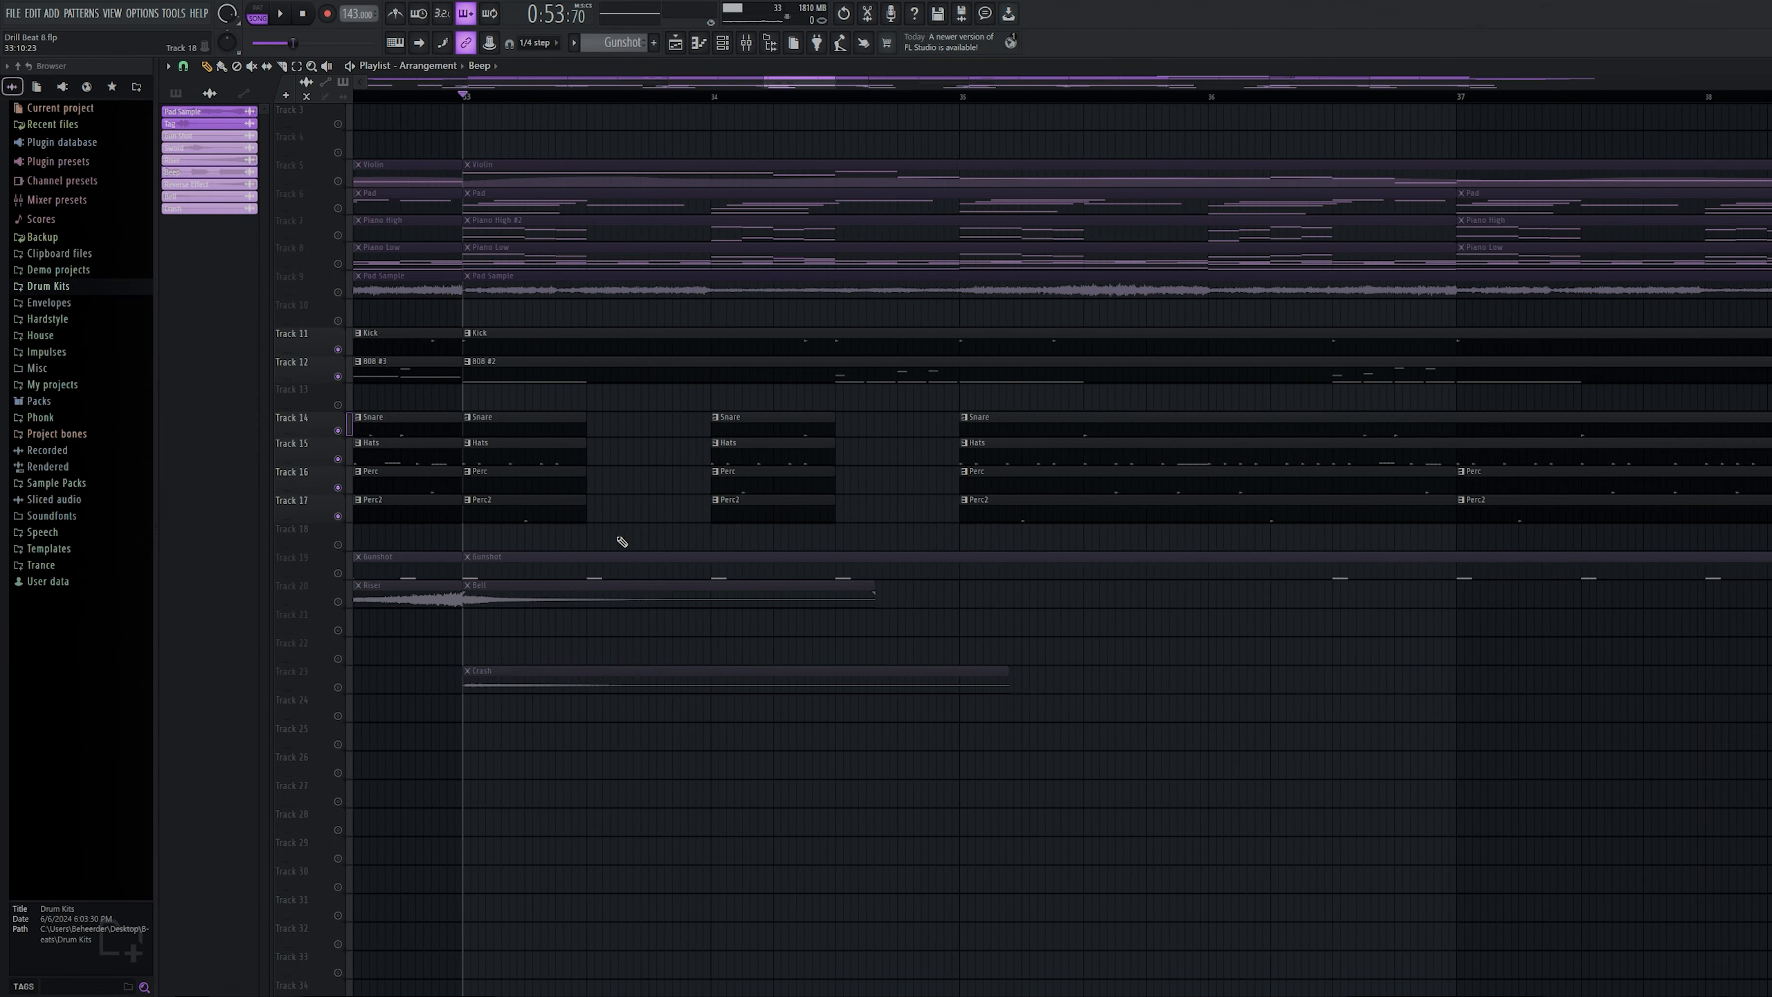
Play the drum and 808 tracks from bar 33 and examine the gaps between snare, hats and percussion clips across the arrangement
drag(618, 538, 464, 396)
mouse_move(867, 543)
mouse_down()
mouse_move(712, 405)
mouse_move(678, 411)
mouse_up()
scroll(677, 412, down, 2)
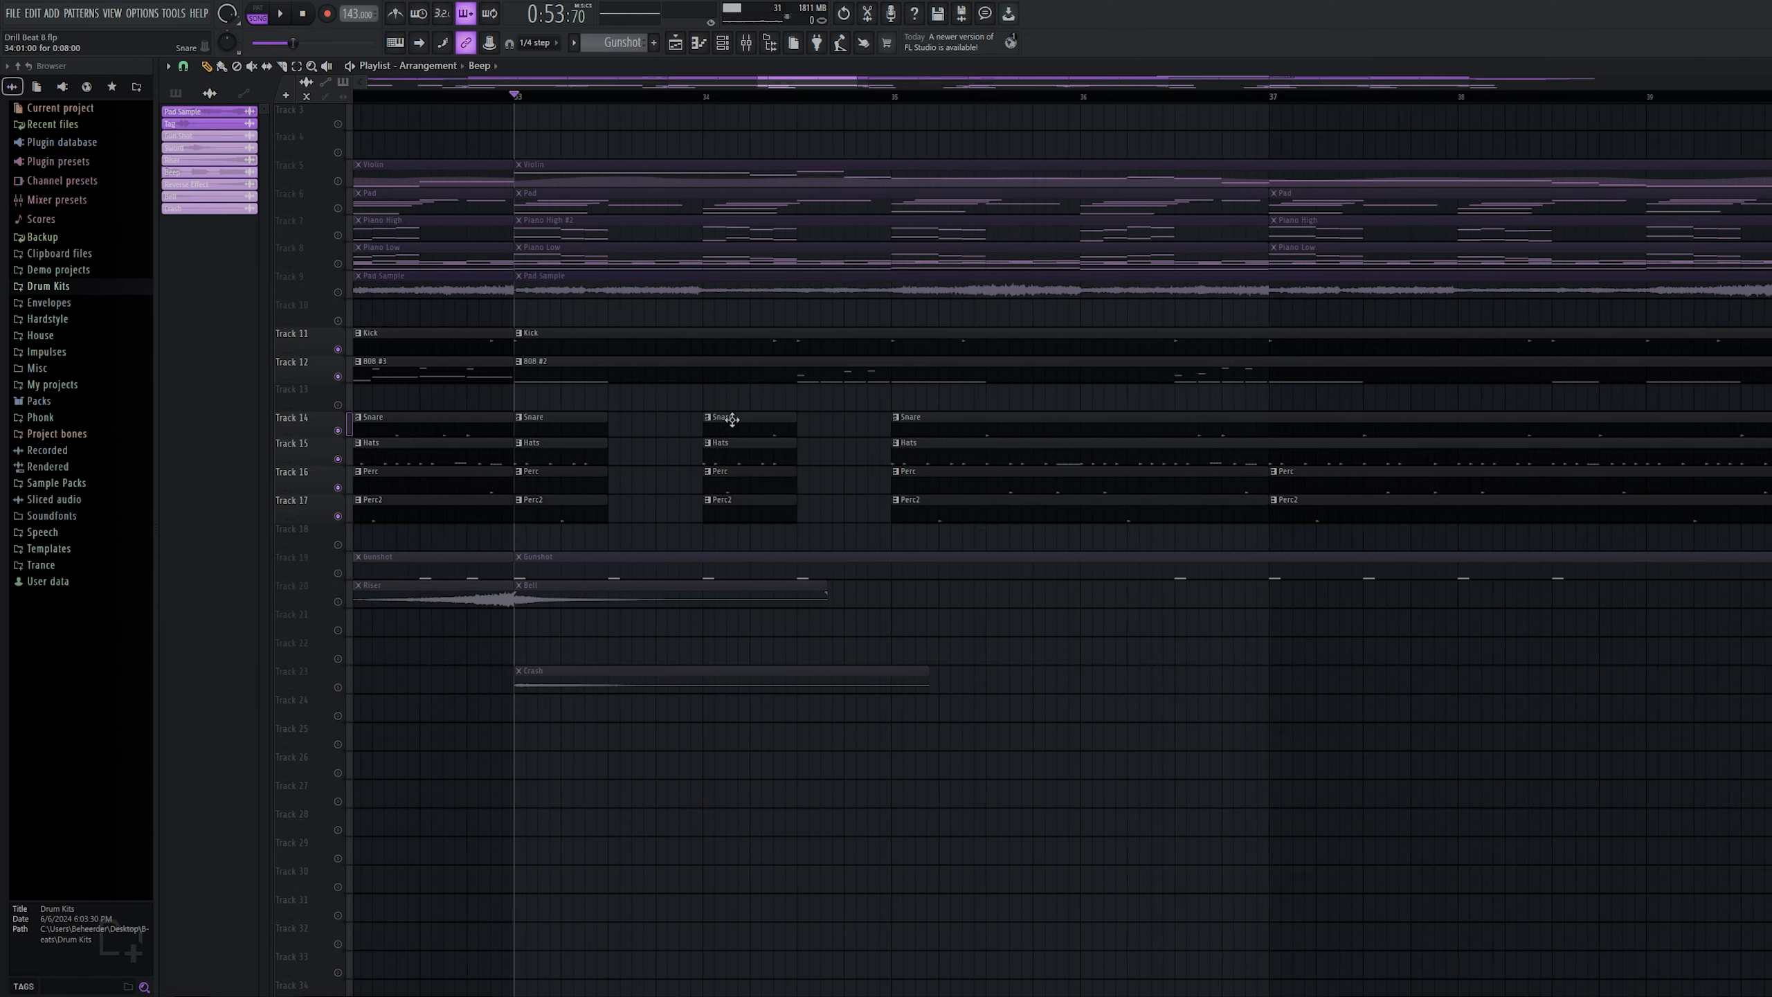
key(space)
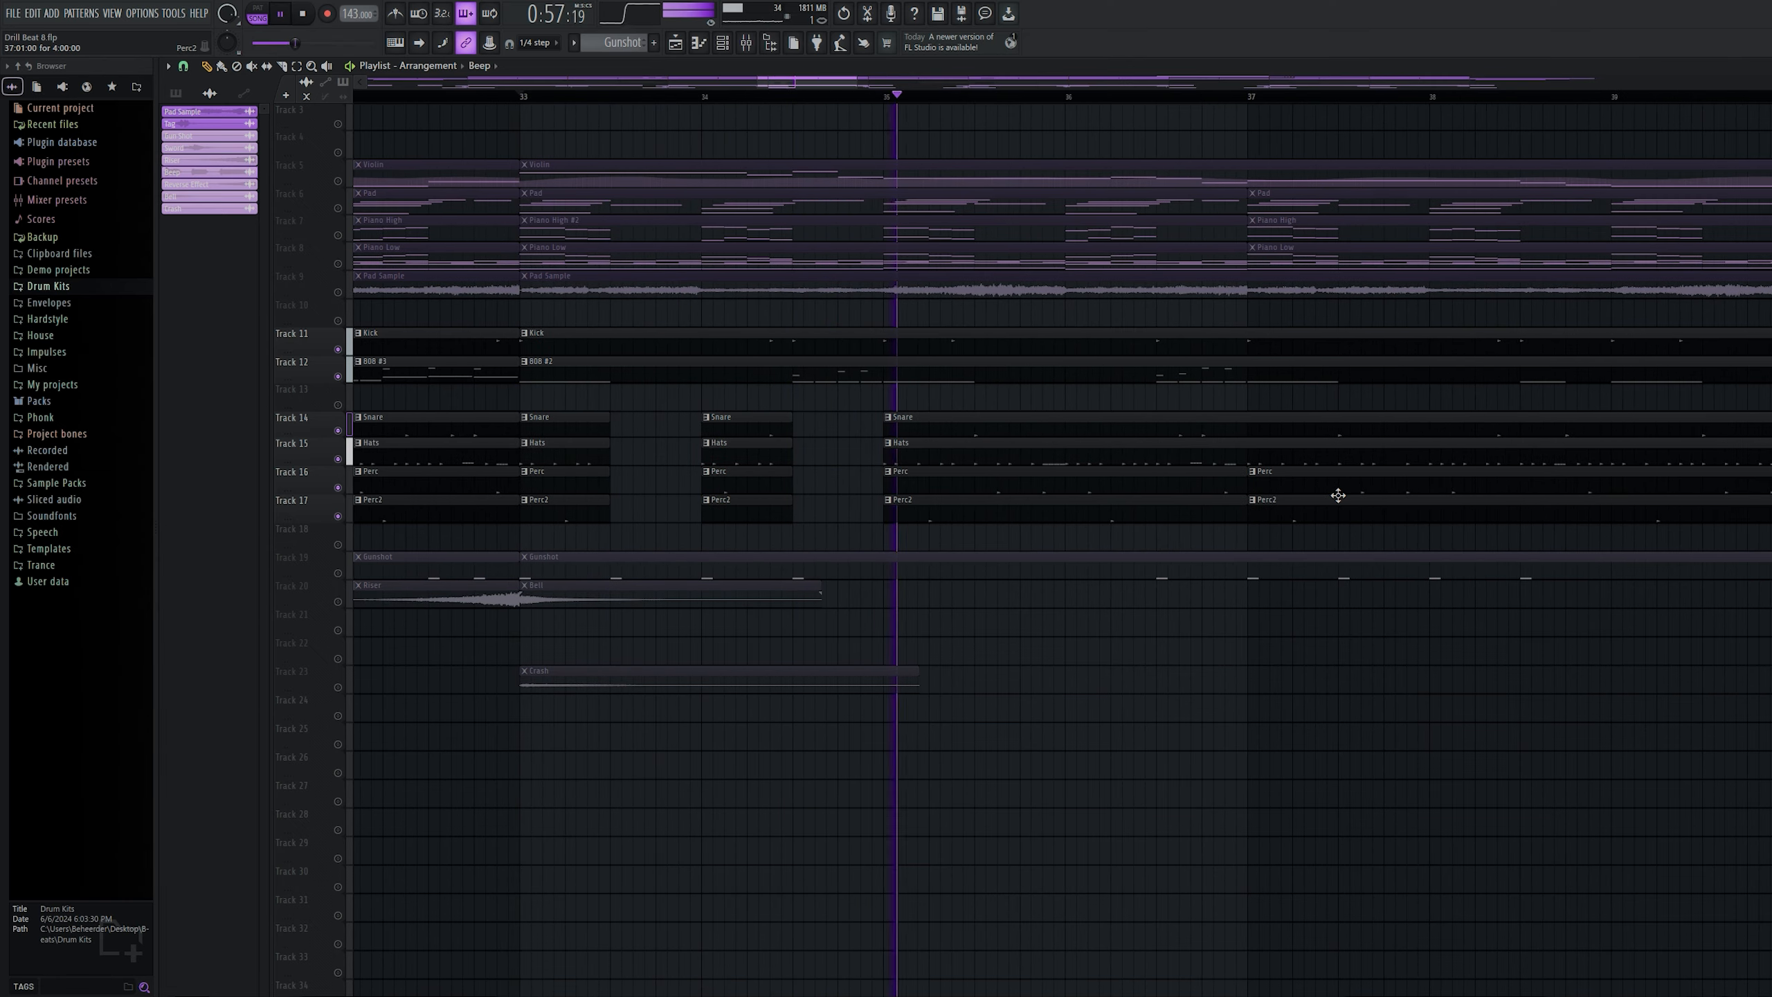
key(space)
scroll(882, 439, down, 5)
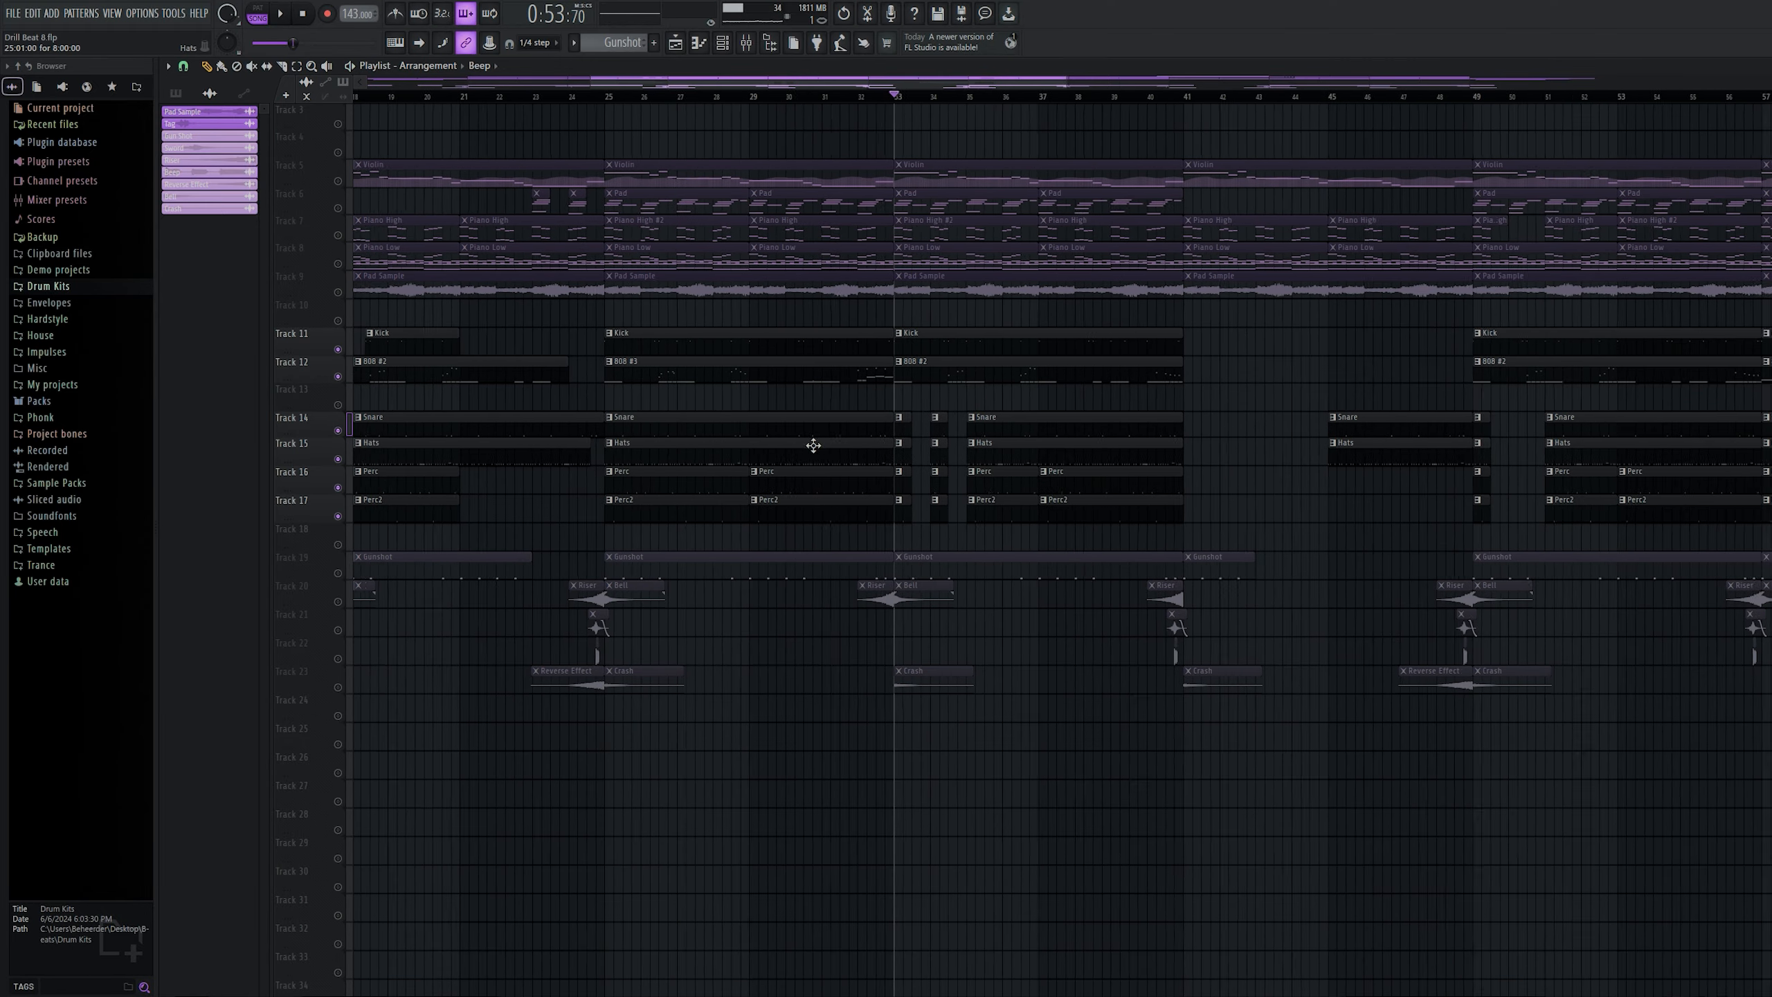
scroll(747, 443, down, 3)
scroll(772, 435, right, 3)
scroll(772, 435, up, 3)
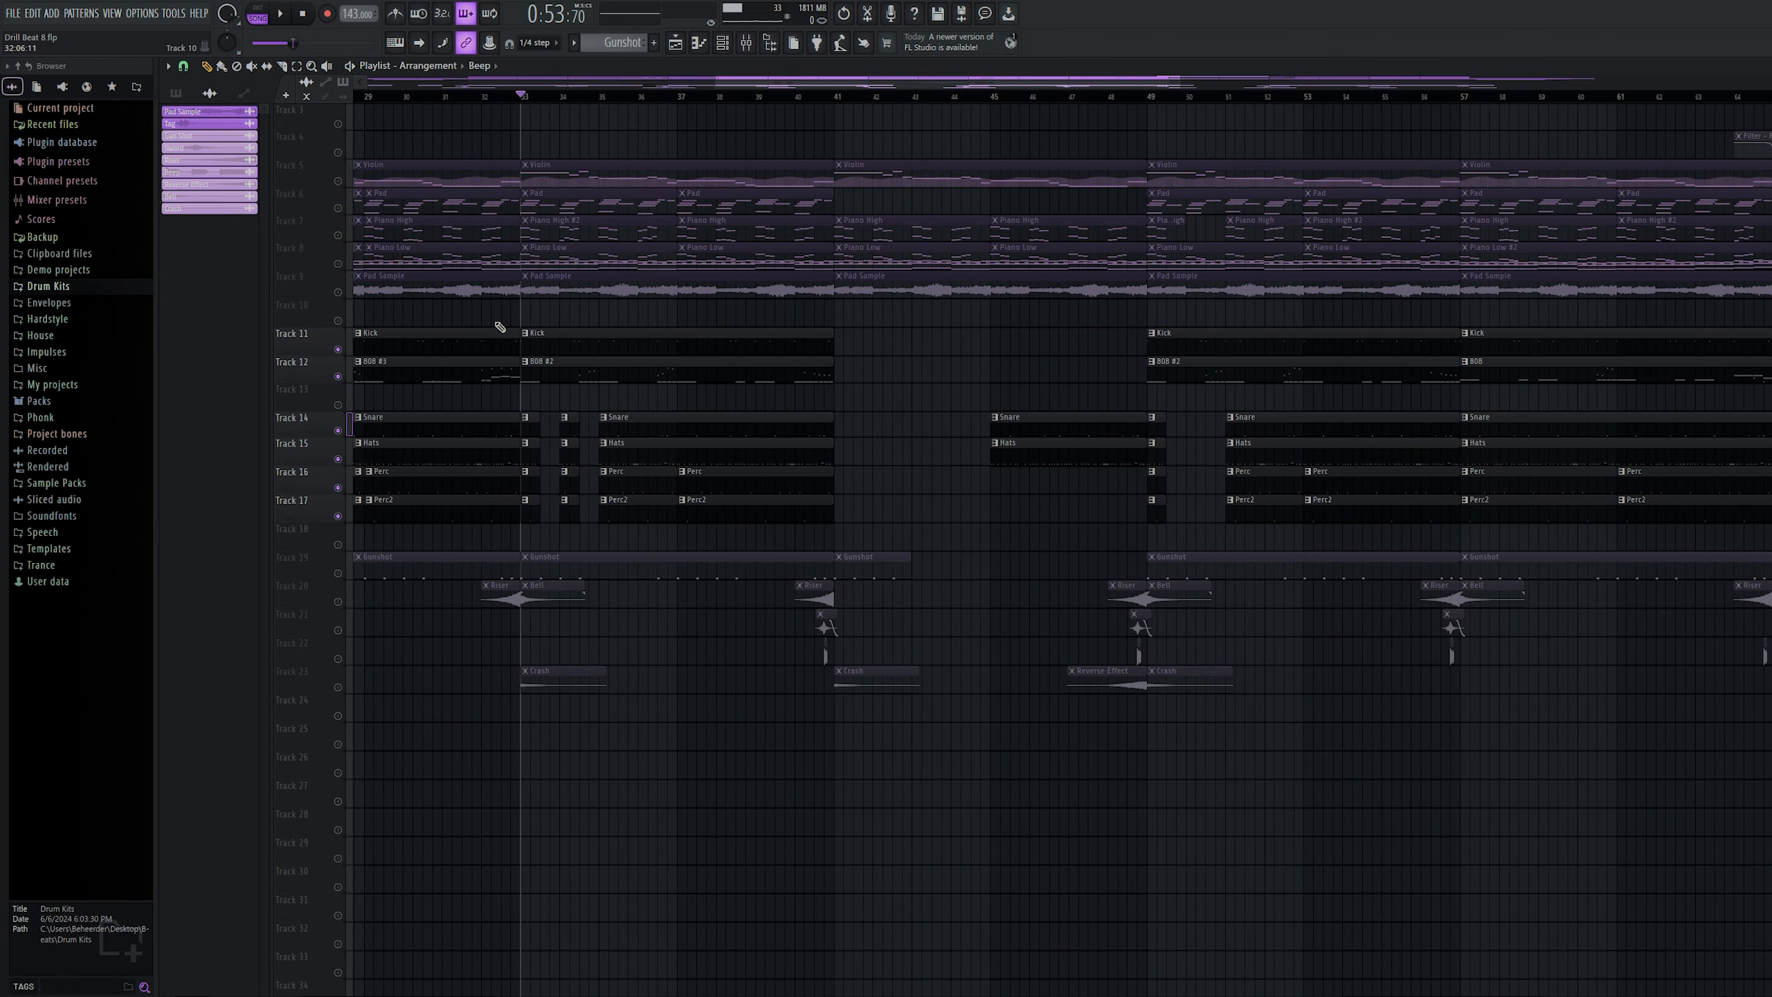